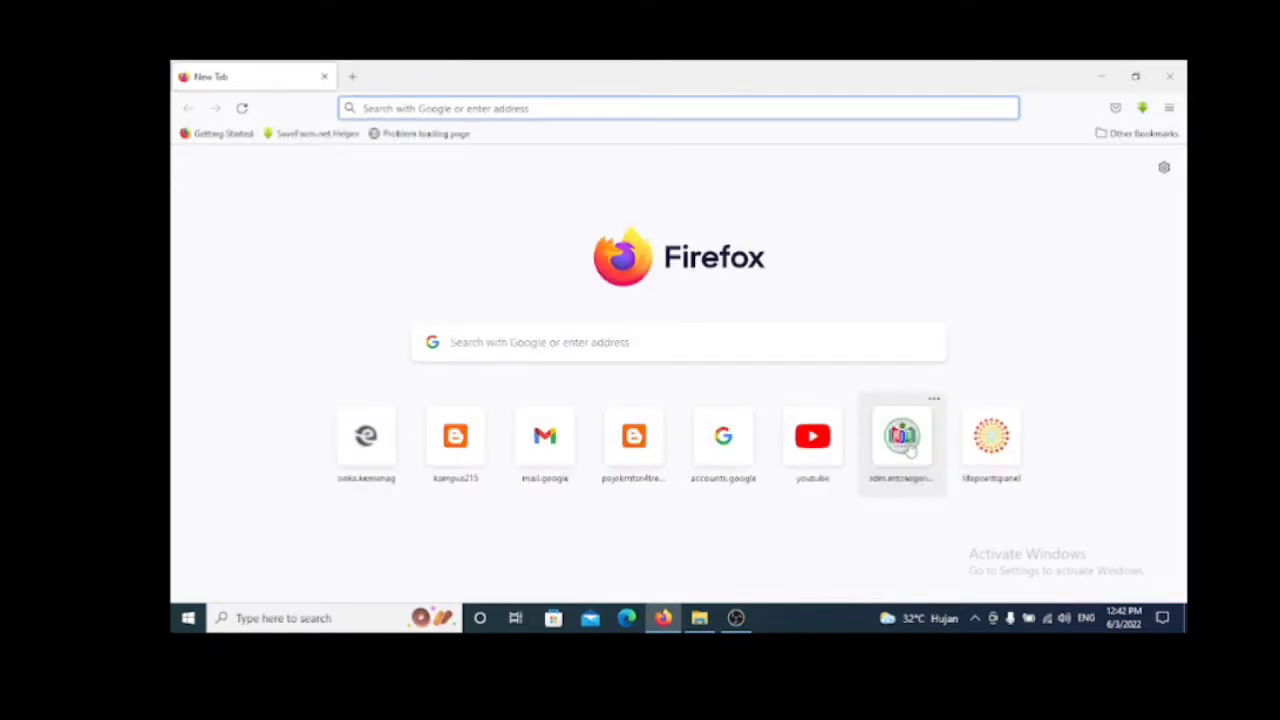
Open the Rapor Digital Madrasah site and log in with the saved username and password, completing the captcha check.
left_click(910, 452)
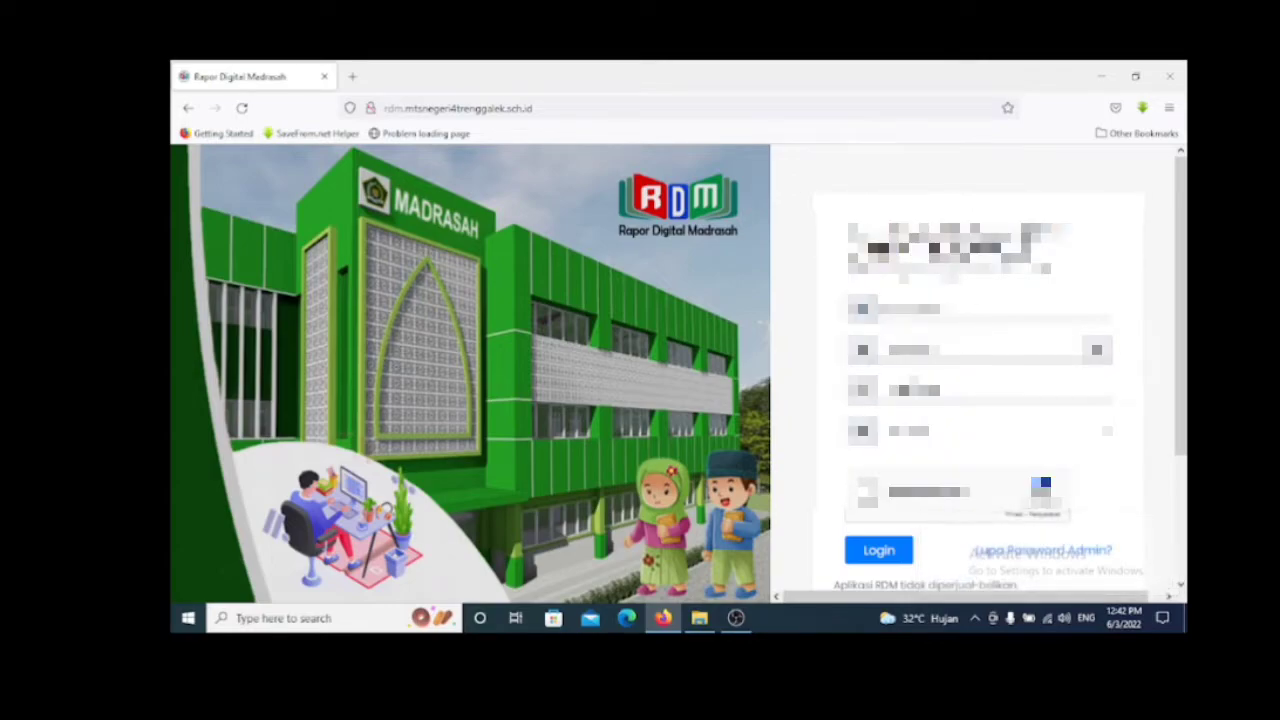
left_click(960, 309)
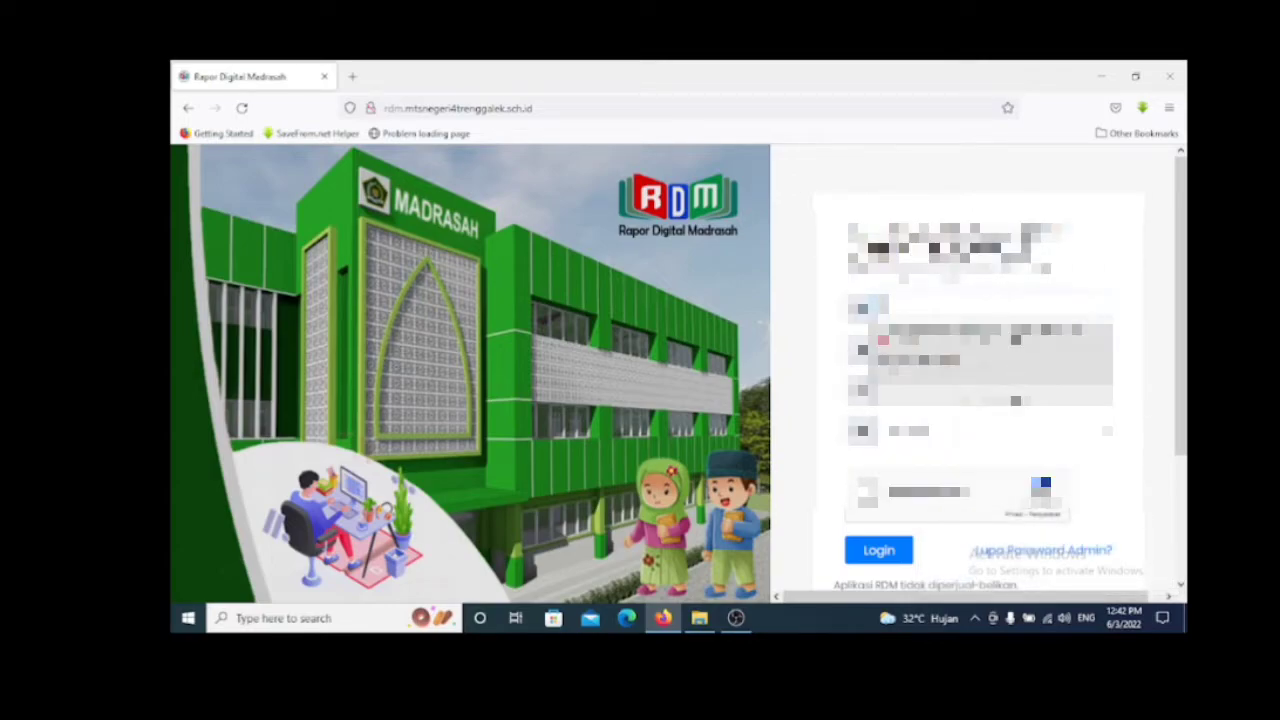
left_click(965, 368)
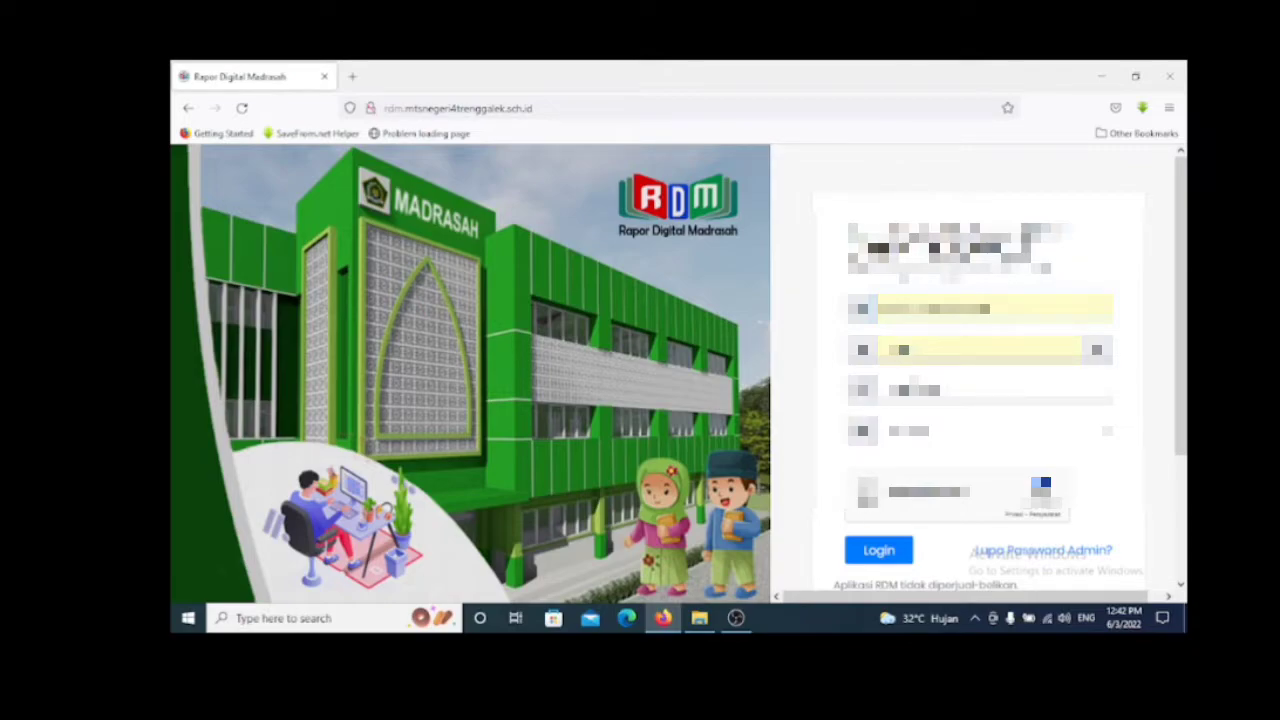
left_click(867, 491)
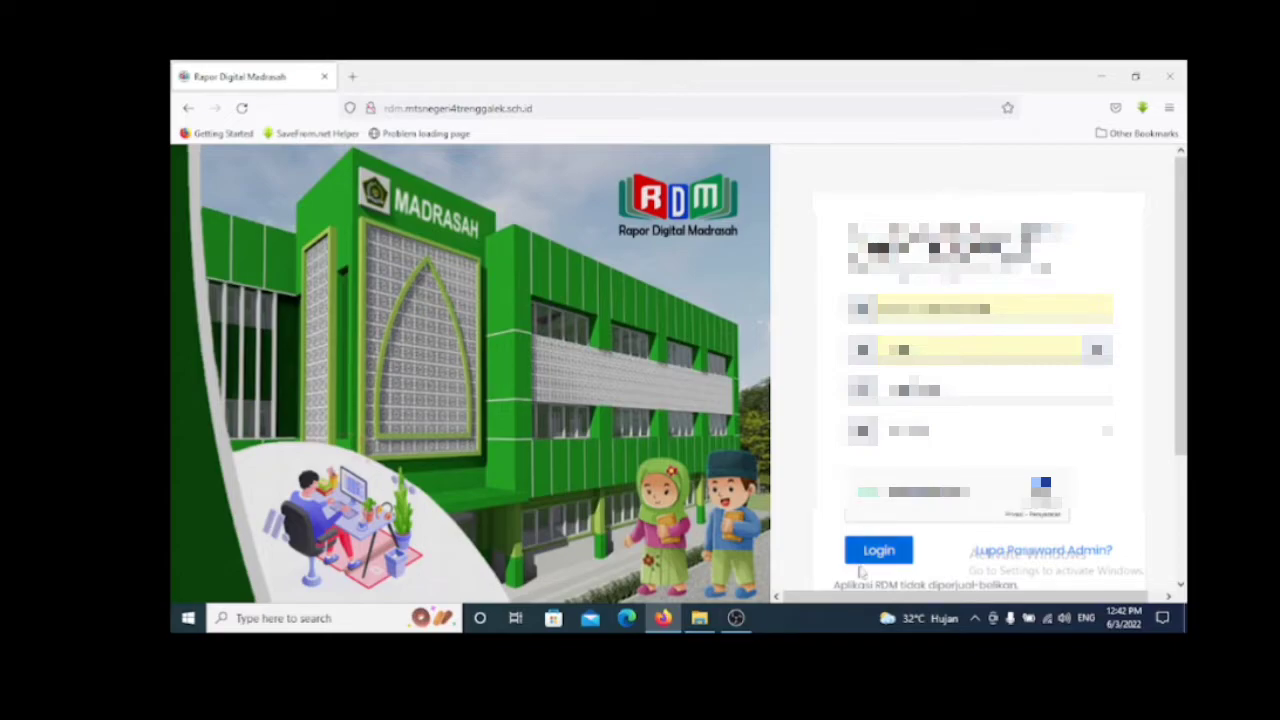
left_click(886, 554)
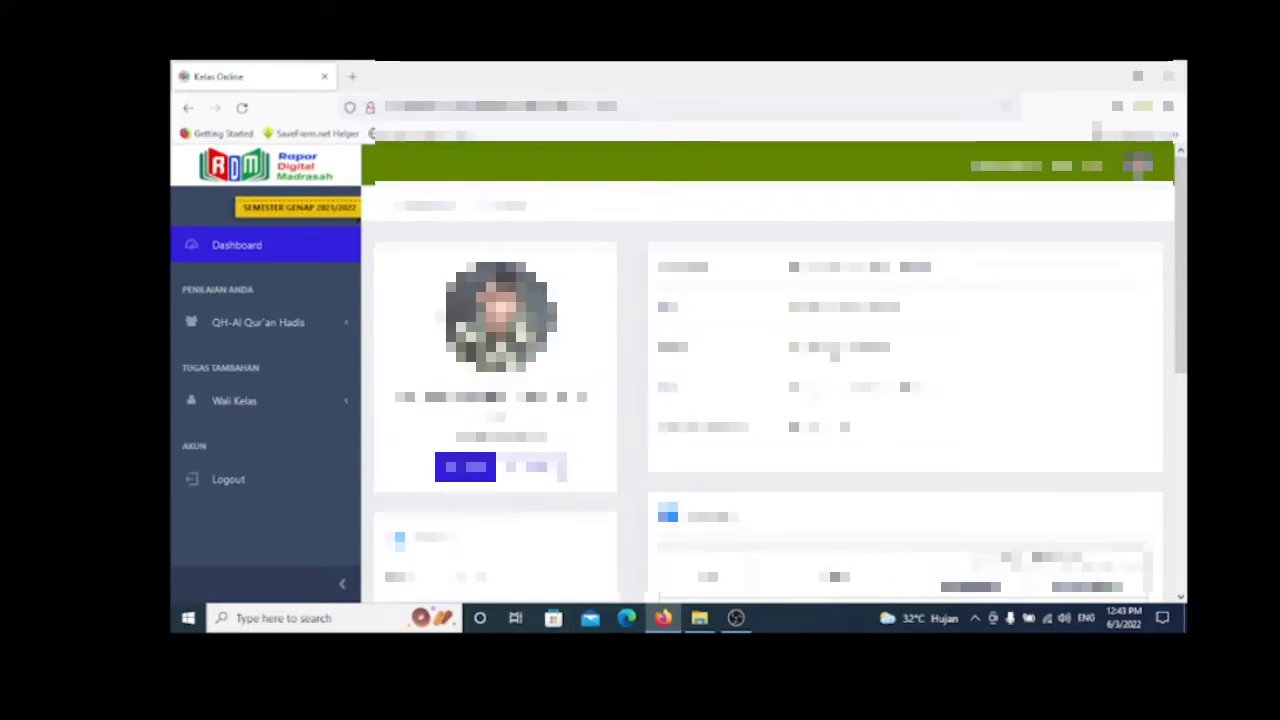
Review the knowledge and skills grade submission status of each class in the dashboard's Kelas Anda table.
left_click(1181, 597)
scroll(1181, 597, "down", 5)
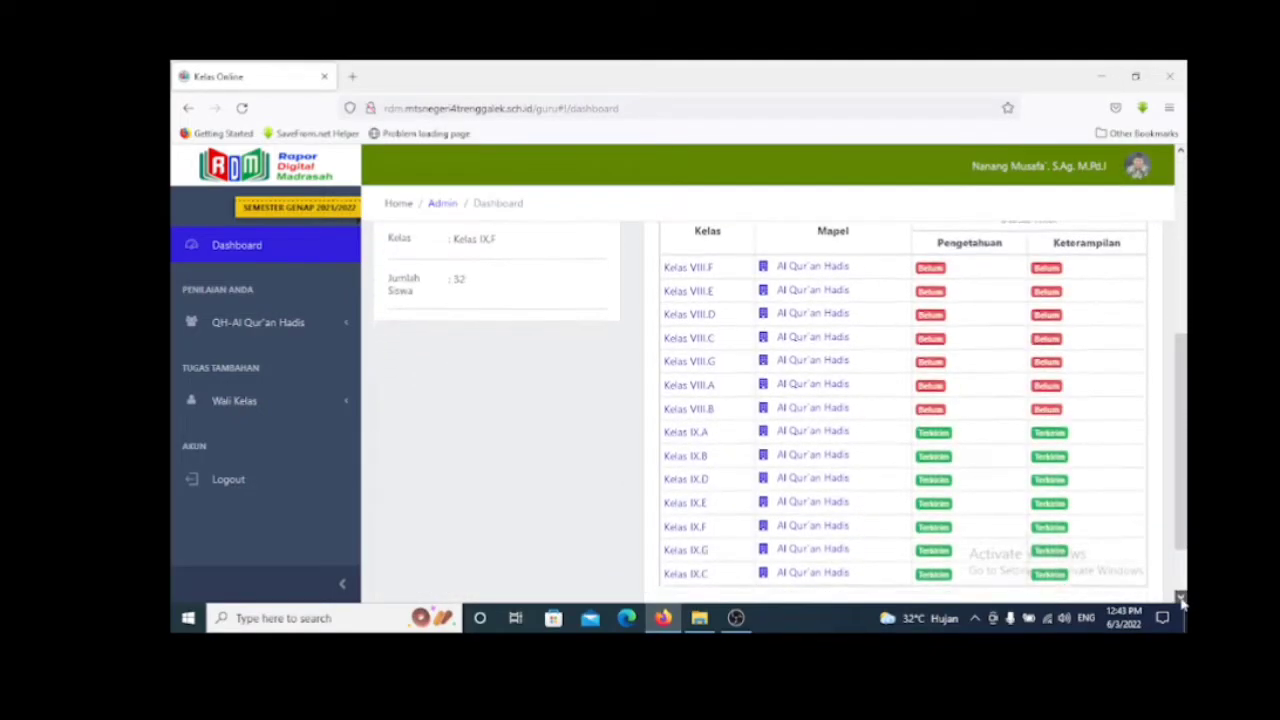
left_click(1181, 152)
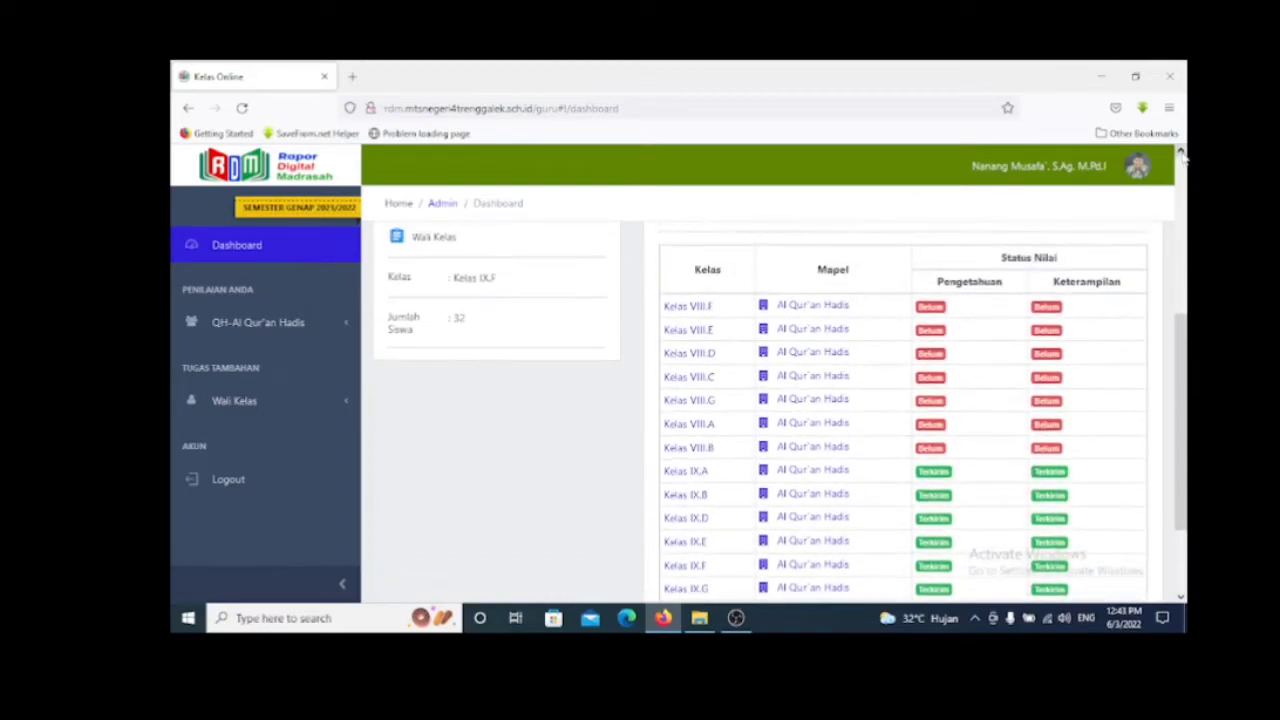
left_click(1181, 152)
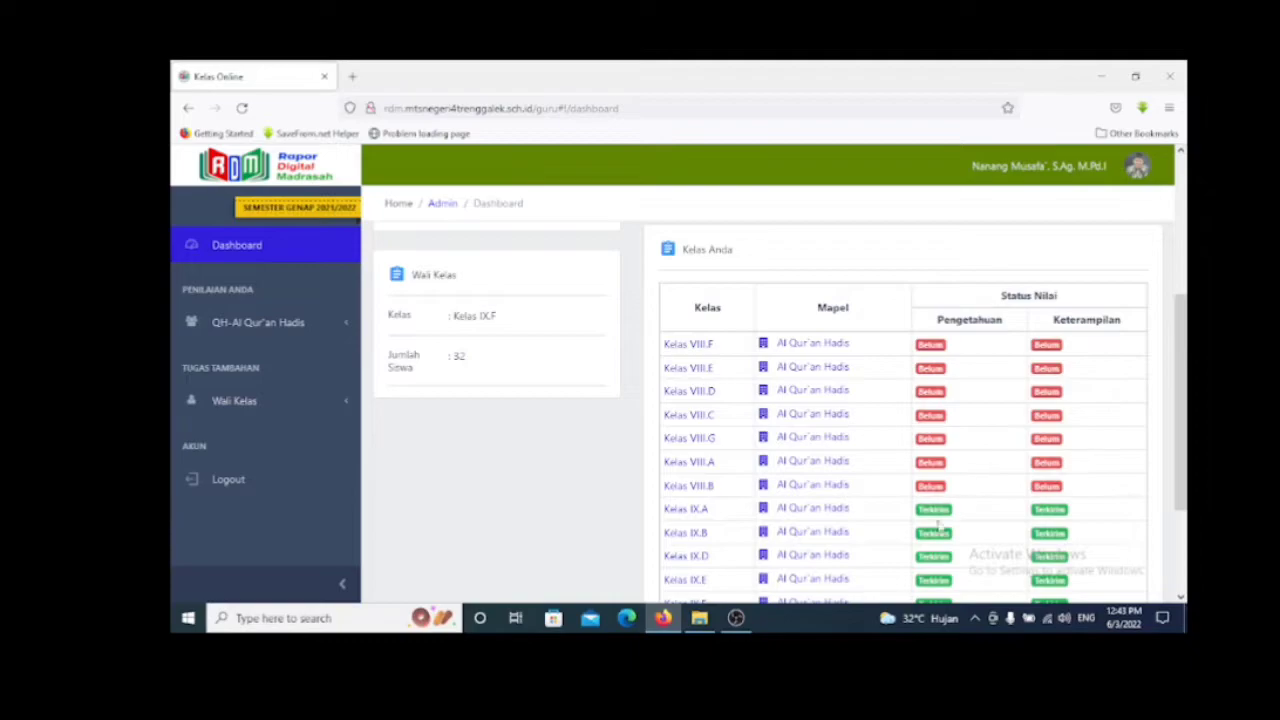
left_click(1181, 152)
left_click(1181, 152)
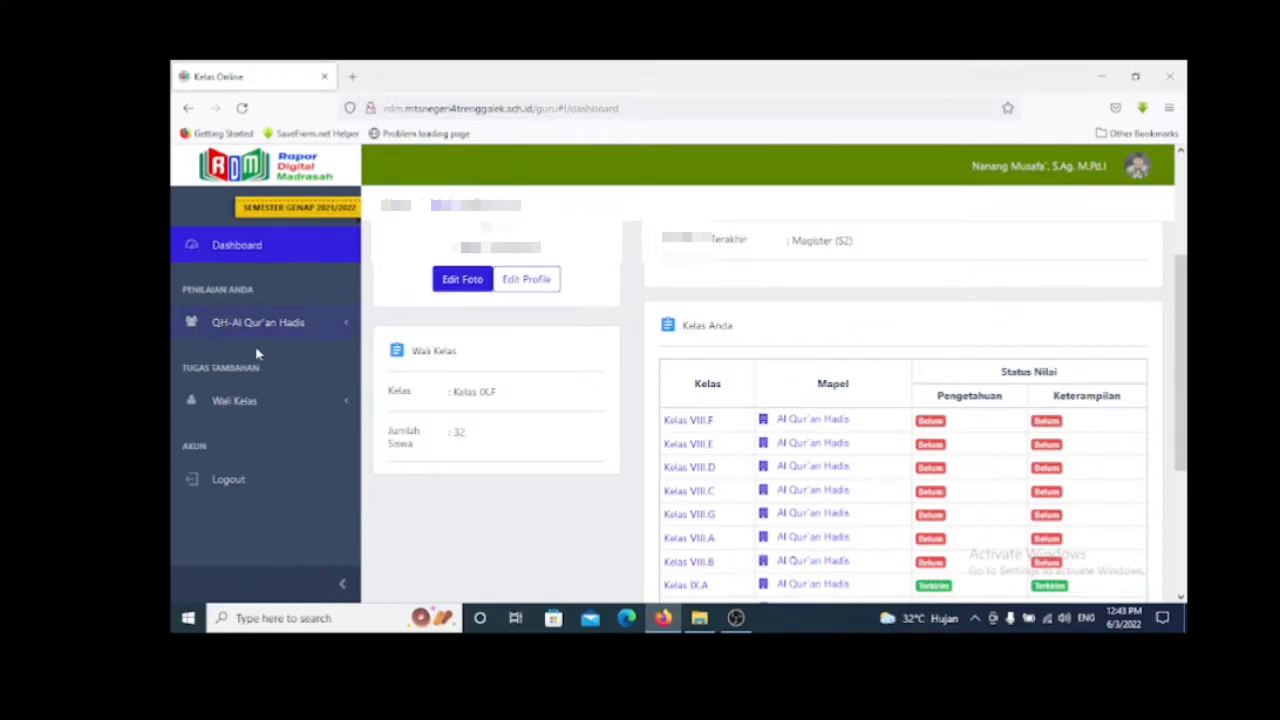
Expand the QH-Al Qur'an Hadis class list and open class VIII F.
left_click(343, 320)
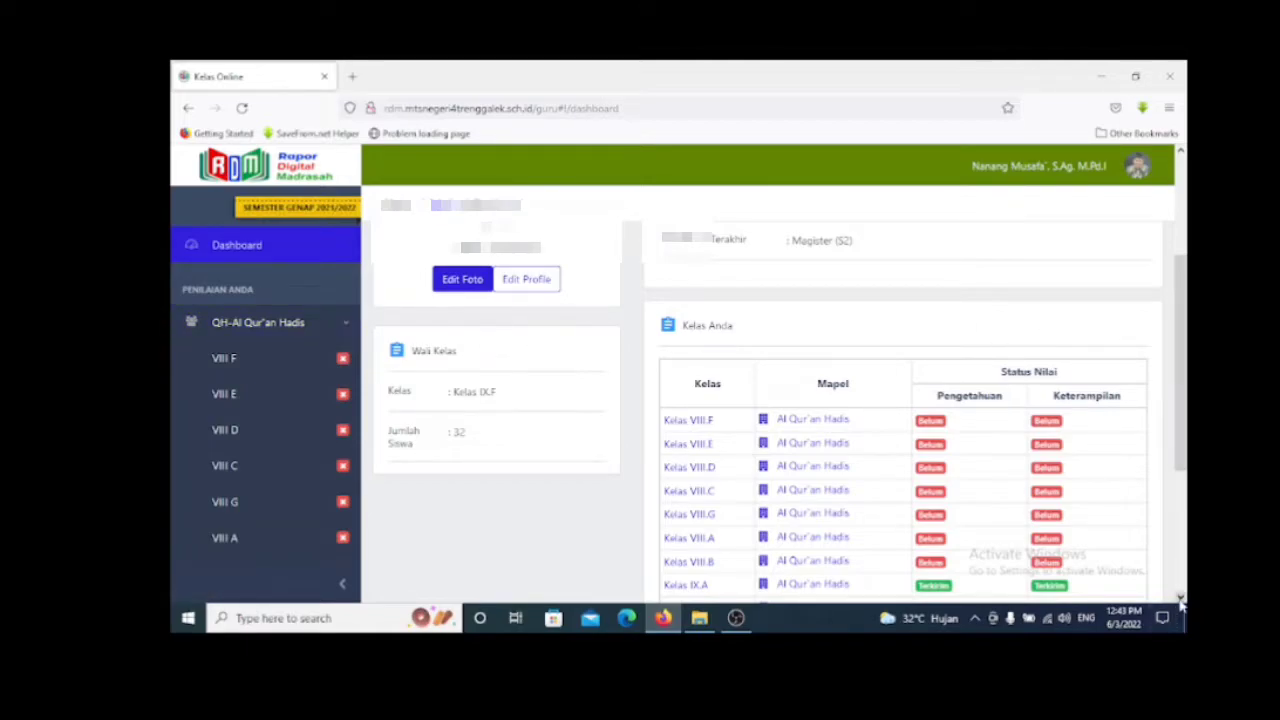
scroll(1180, 600, "down", 2)
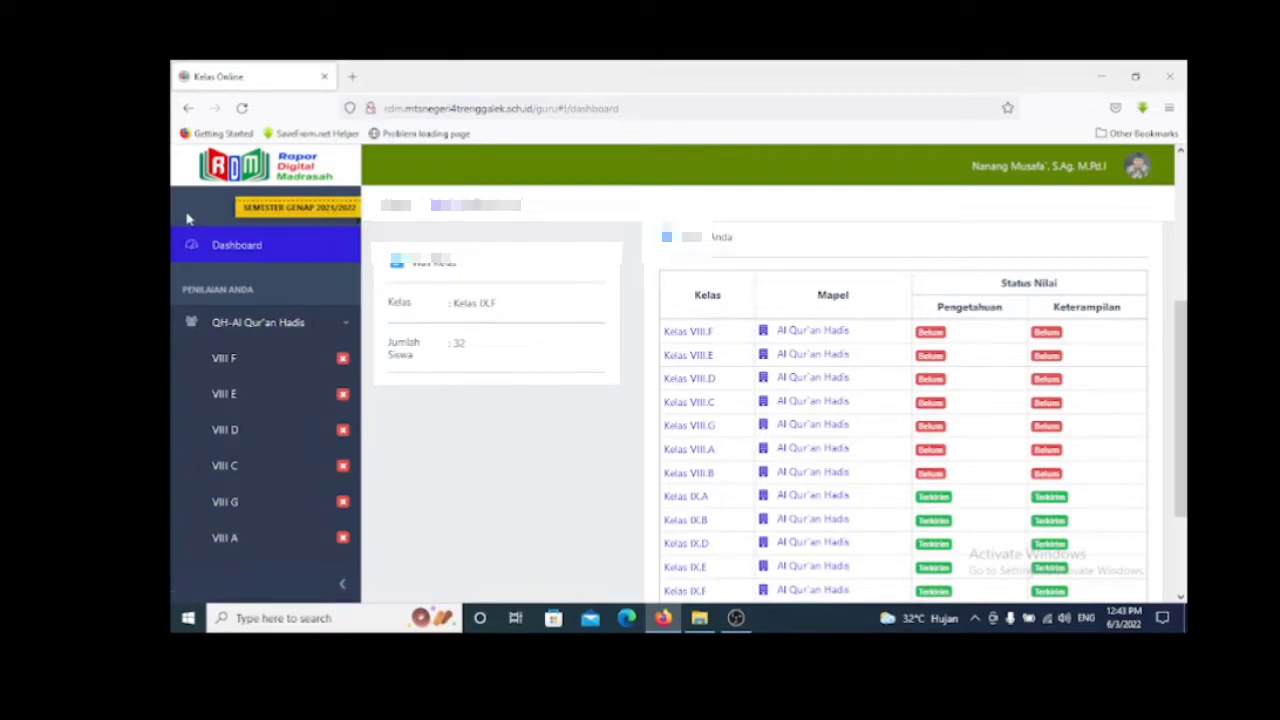
scroll(188, 220, "down", 1)
scroll(188, 220, "down", 1)
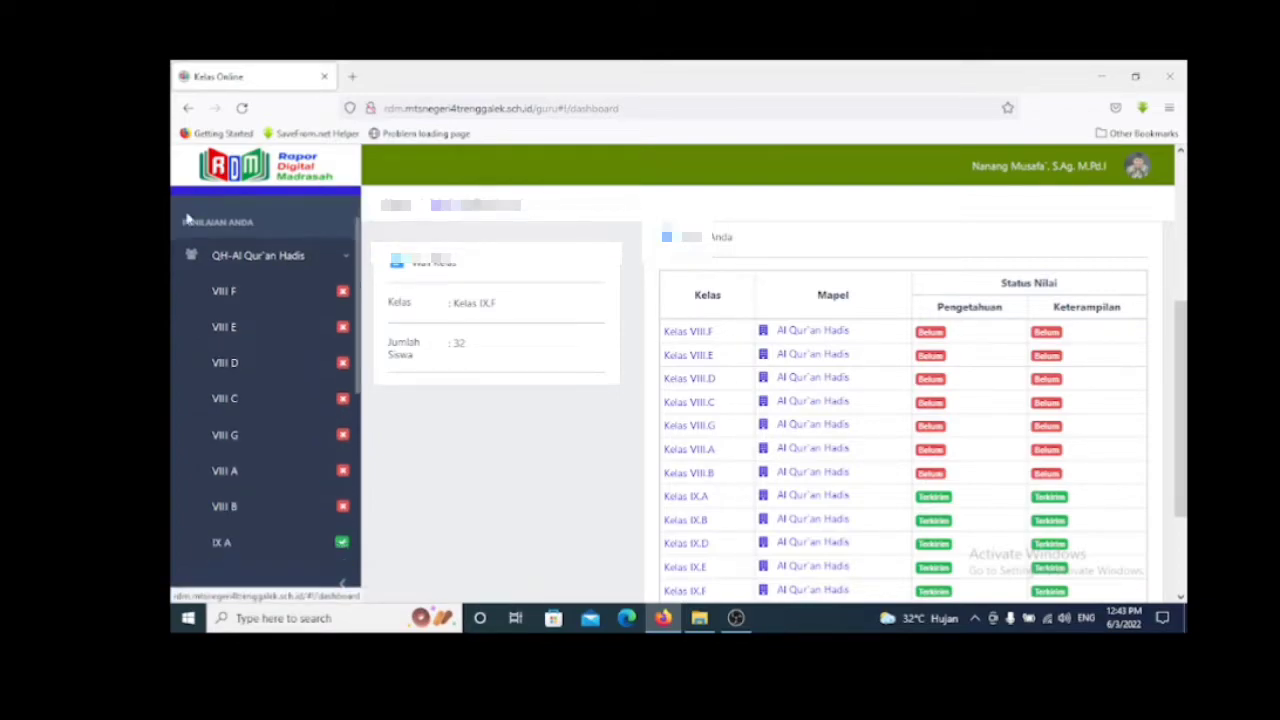
scroll(188, 220, "down", 1)
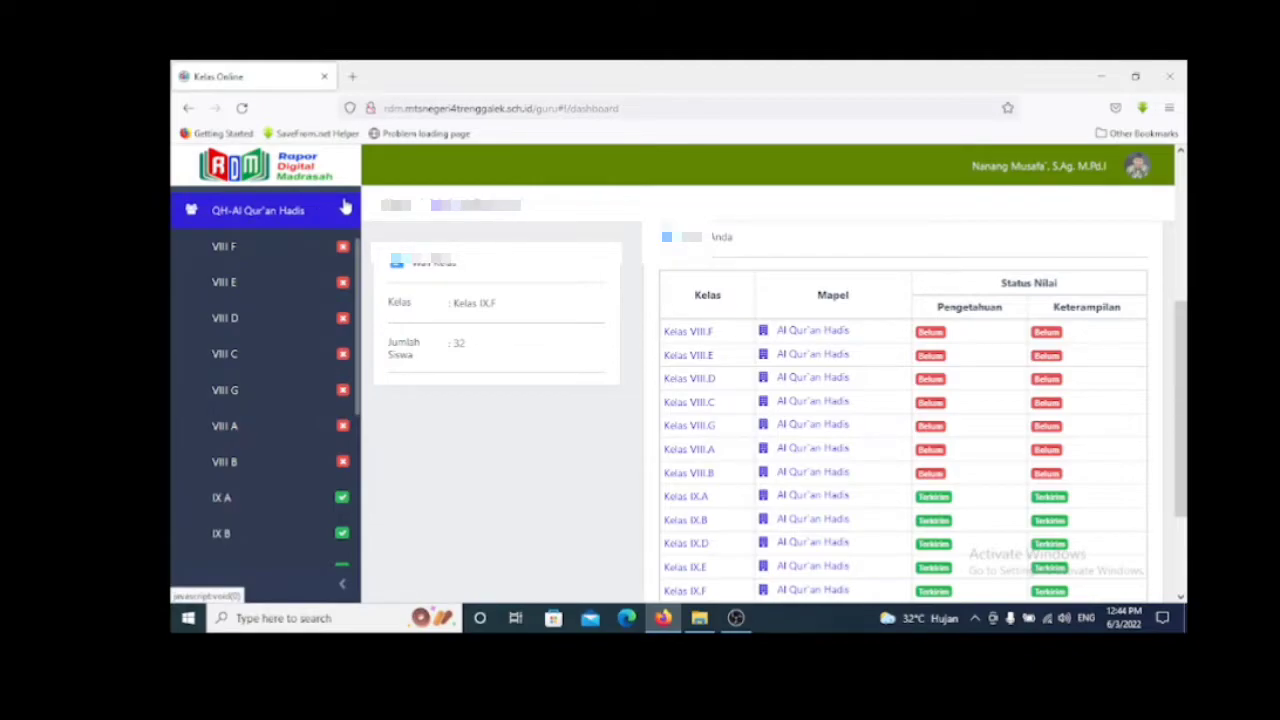
scroll(344, 205, "up", 1)
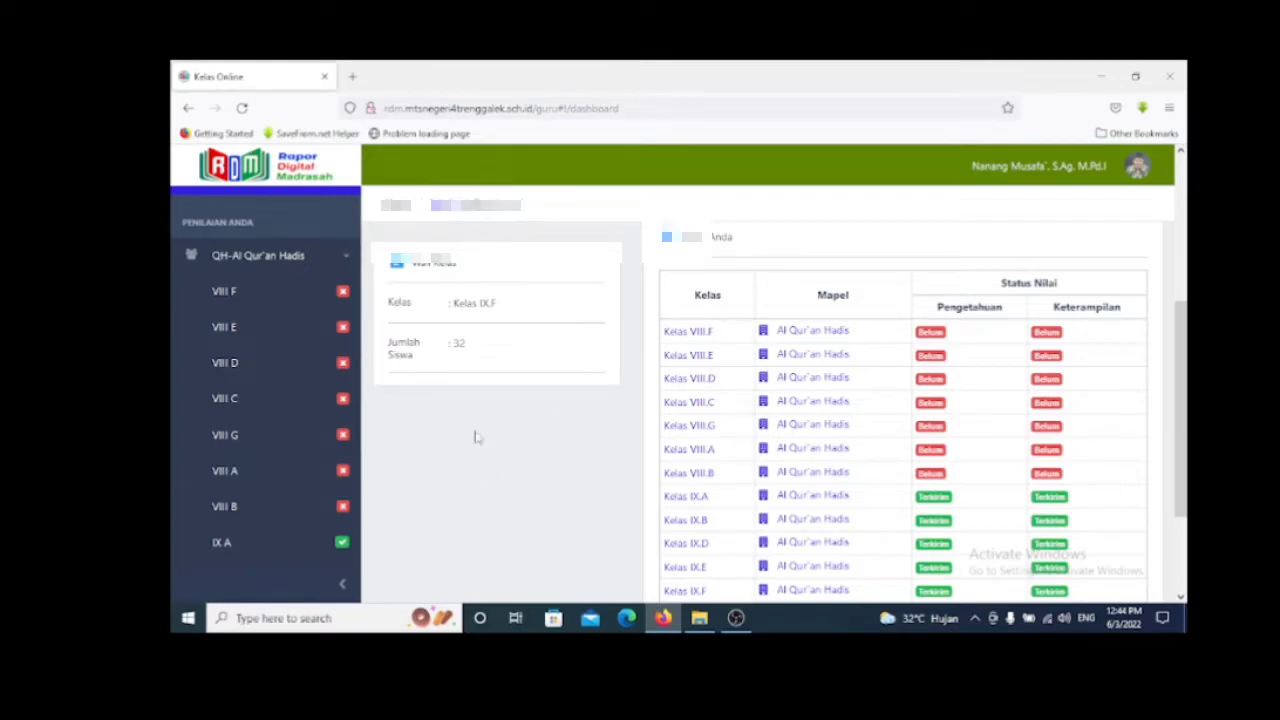
left_click(244, 296)
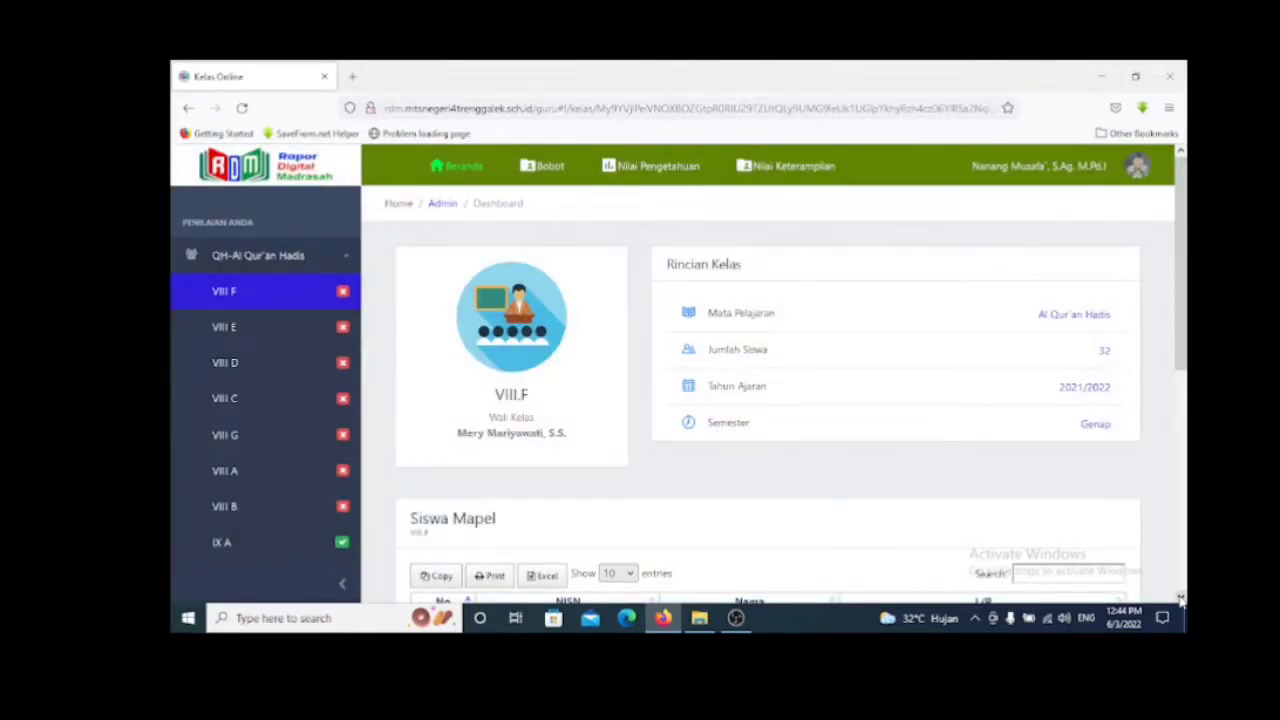
Show 50 entries in the Siswa Mapel table of class VIII F and look through the full student list.
left_click(1181, 598)
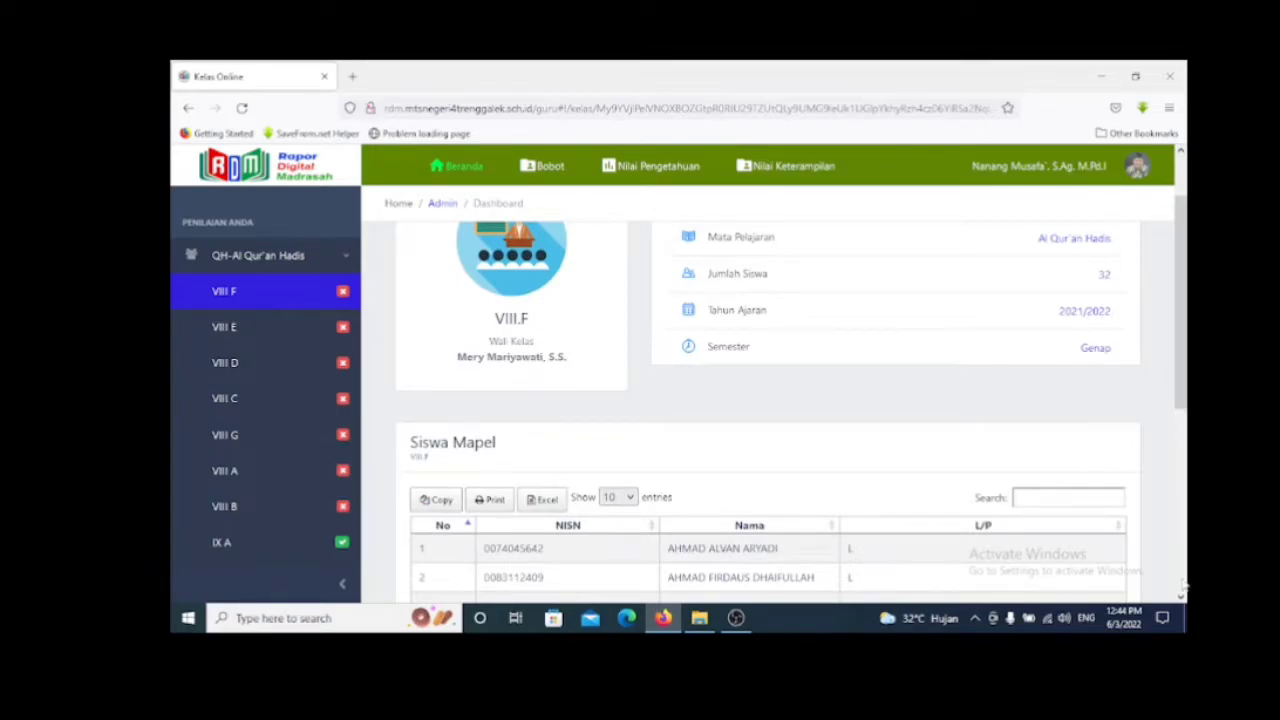
scroll(1182, 597, "down", 3)
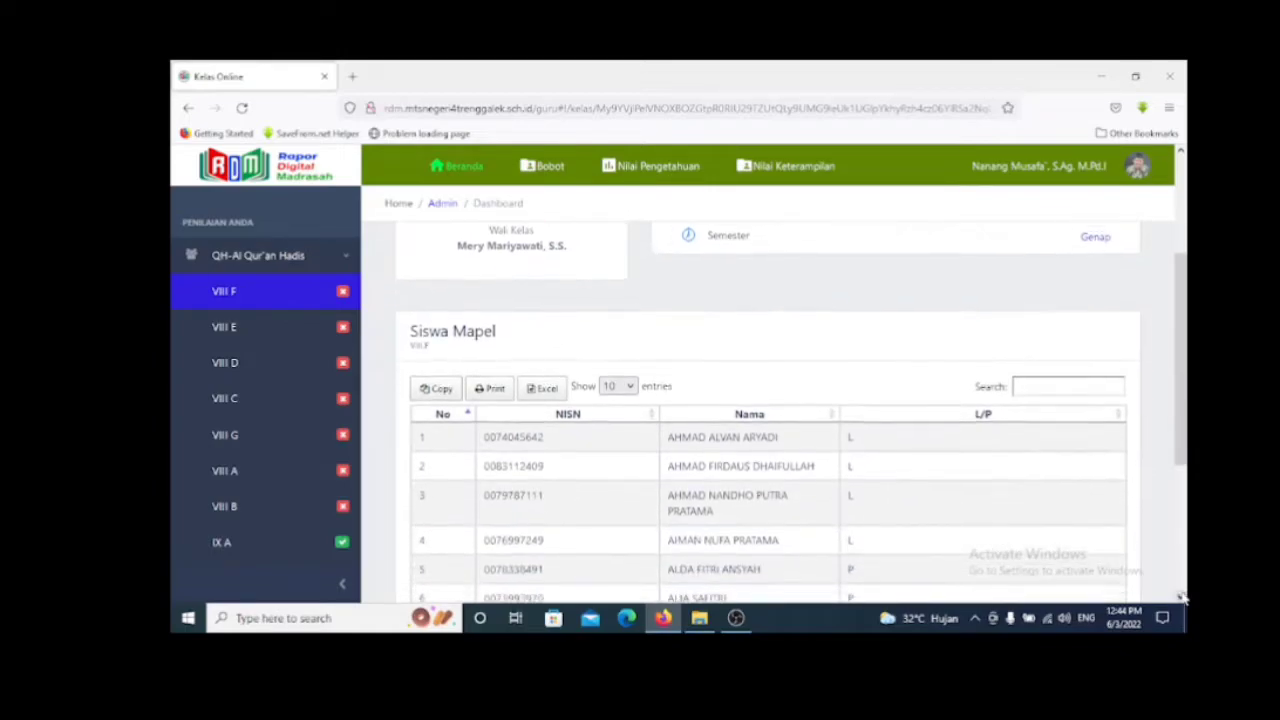
scroll(1182, 597, "down", 4)
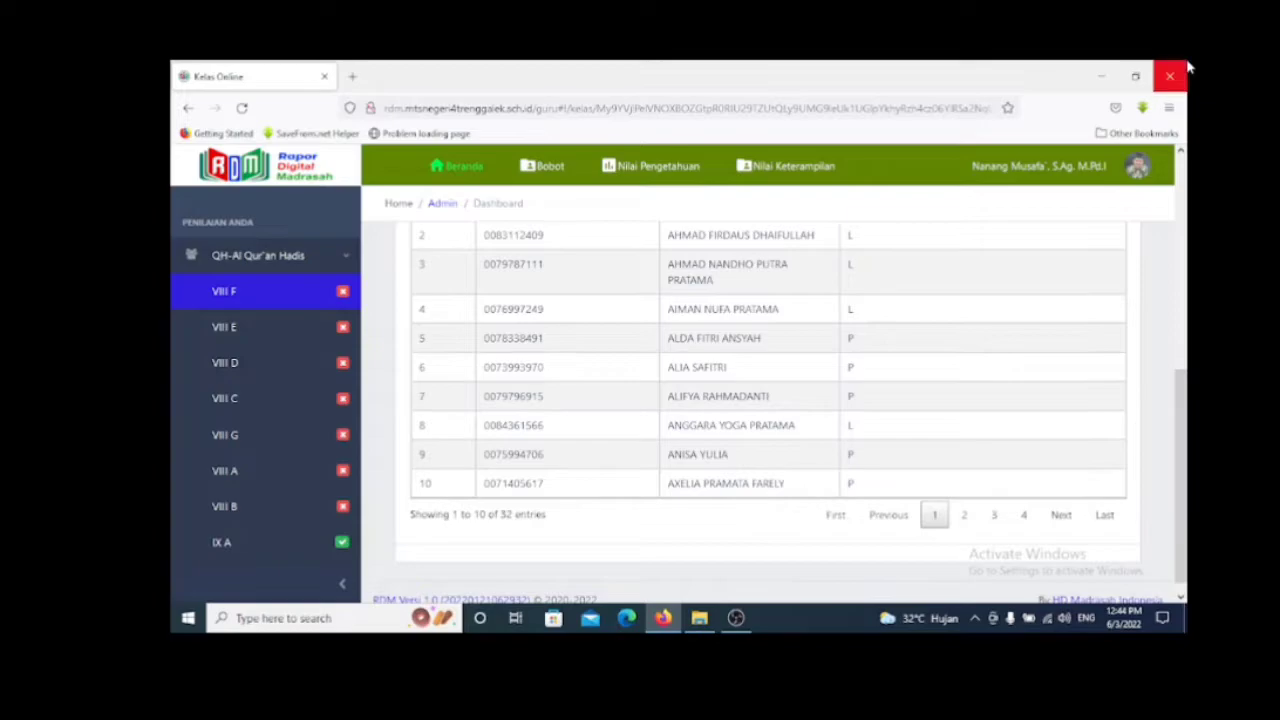
left_click(1181, 152)
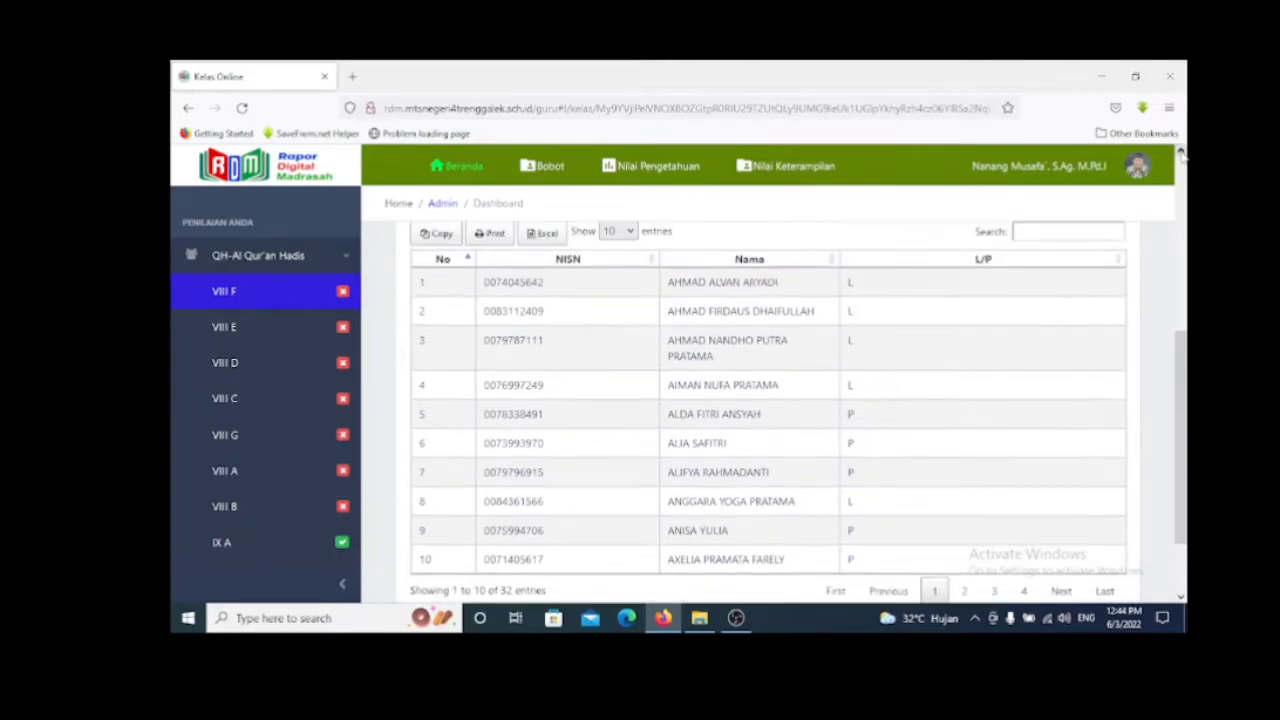
left_click(630, 231)
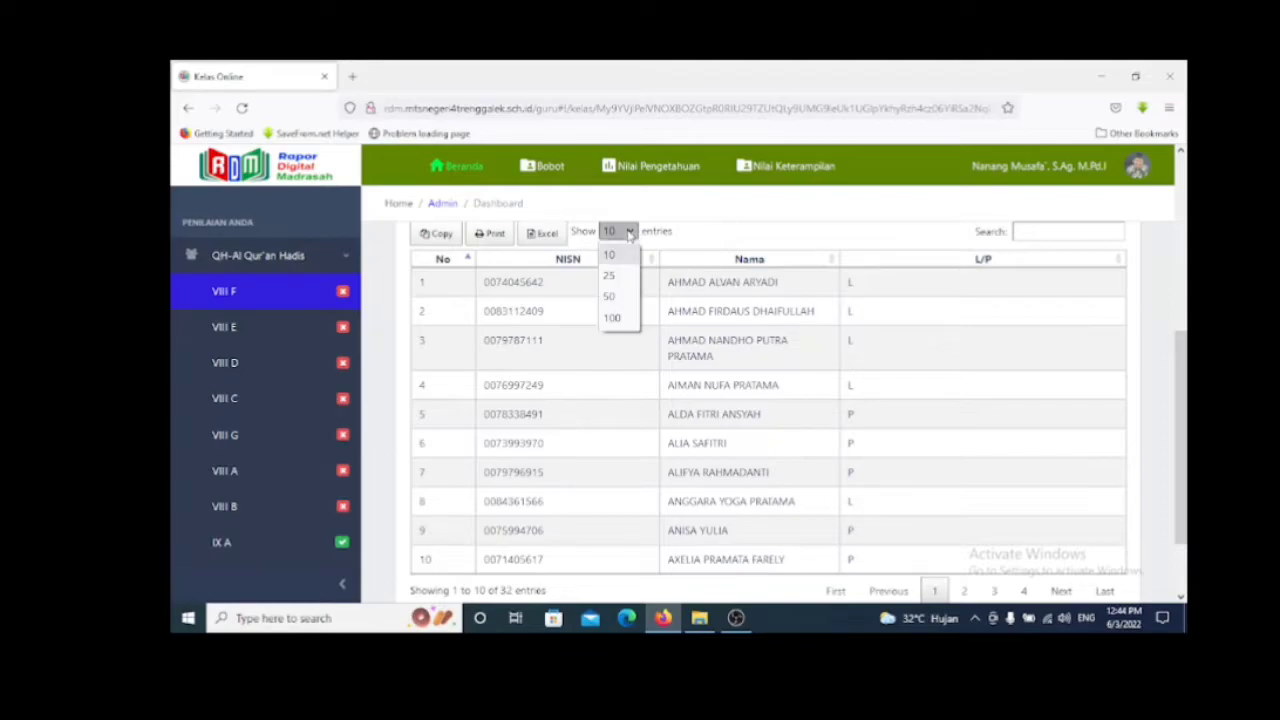
left_click(609, 299)
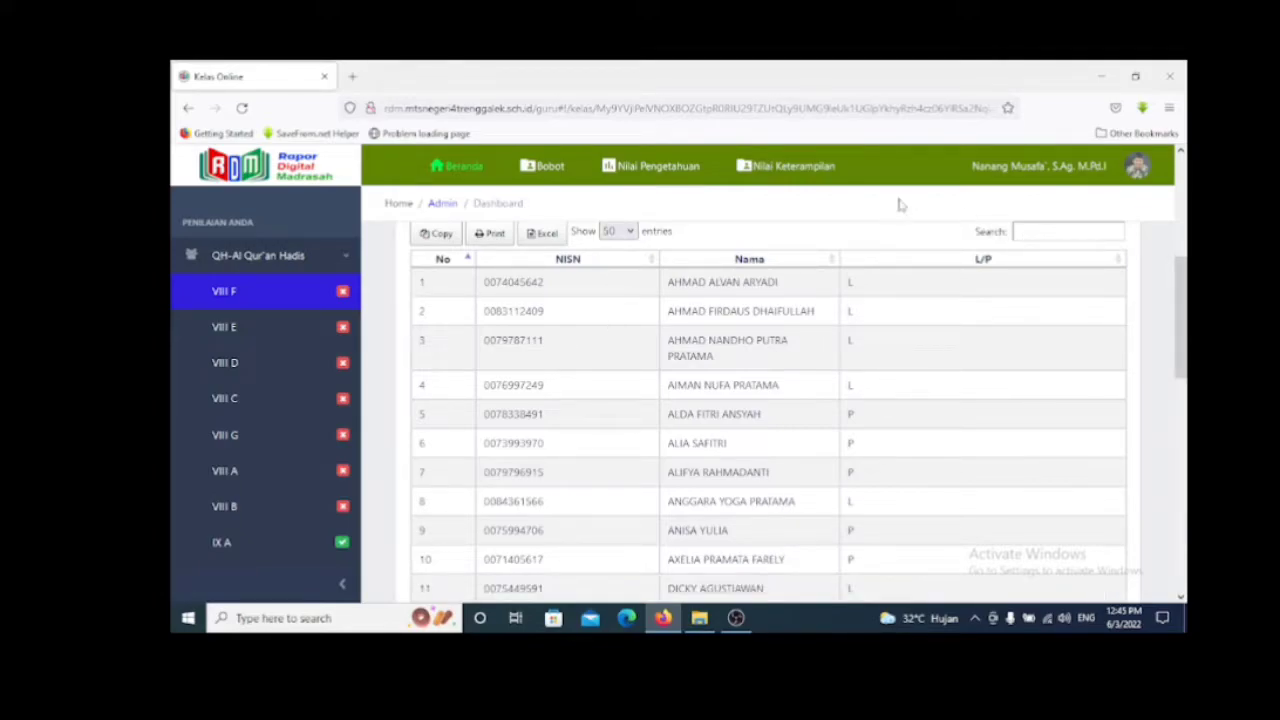
scroll(1182, 578, "down", 8)
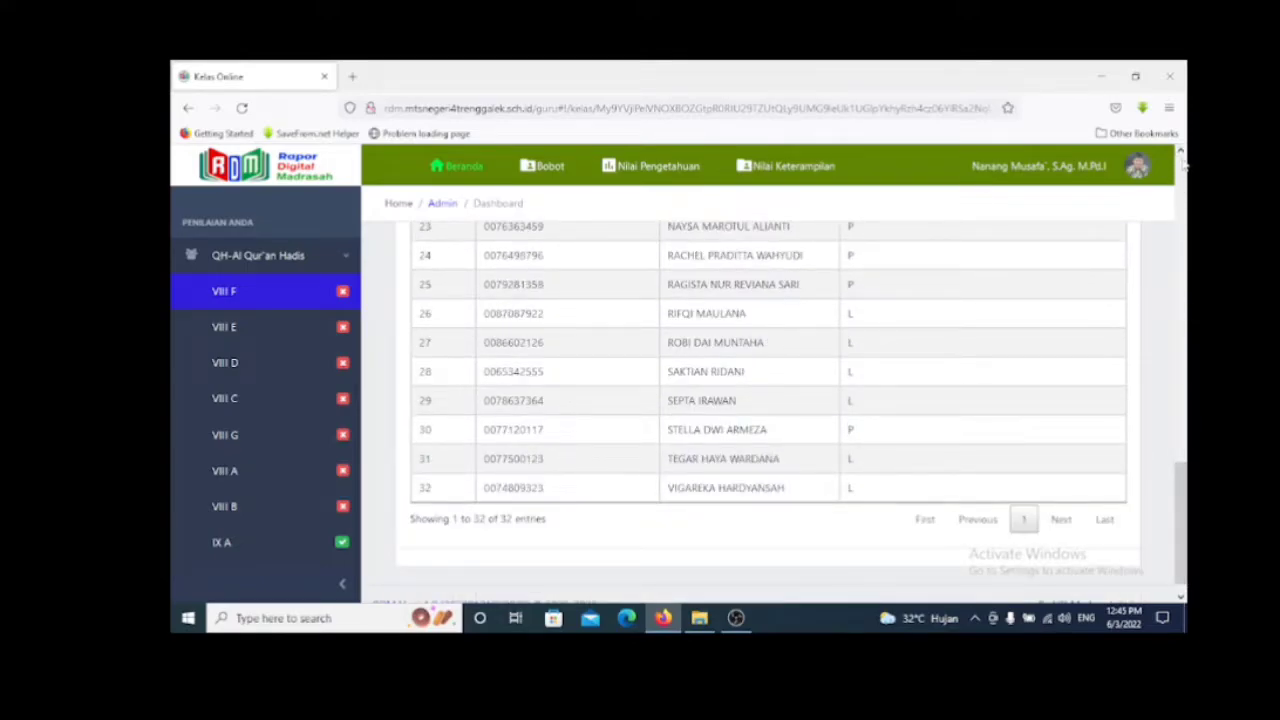
scroll(1184, 168, "up", 7)
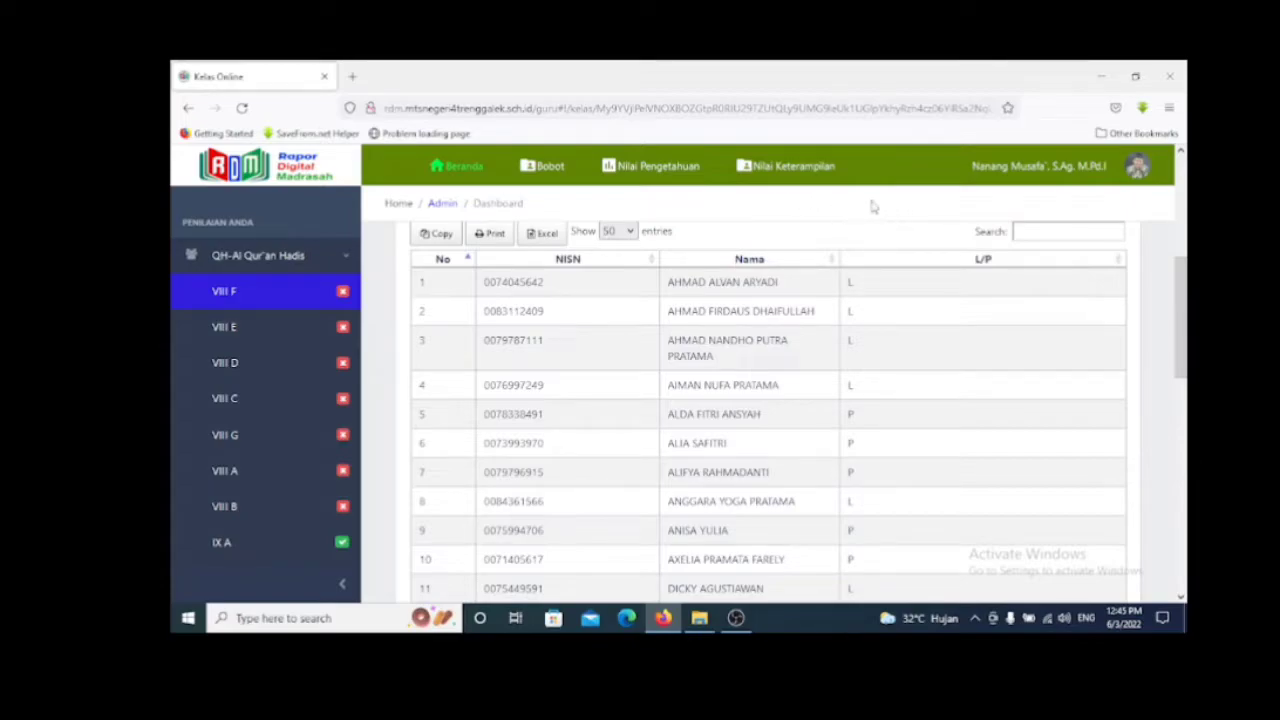
Set the knowledge grade weights of class VIII F to 60 for Harian and 40 for PAS/PAT, and save them.
left_click(548, 170)
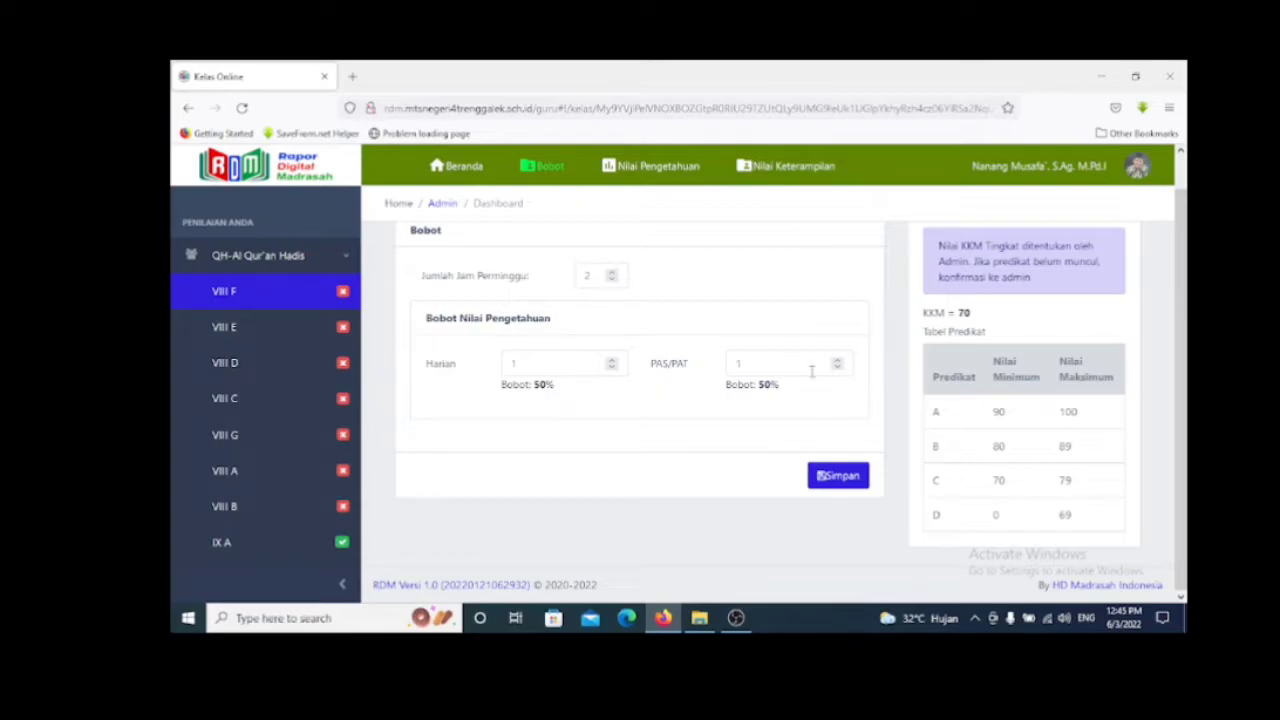
left_click(536, 363)
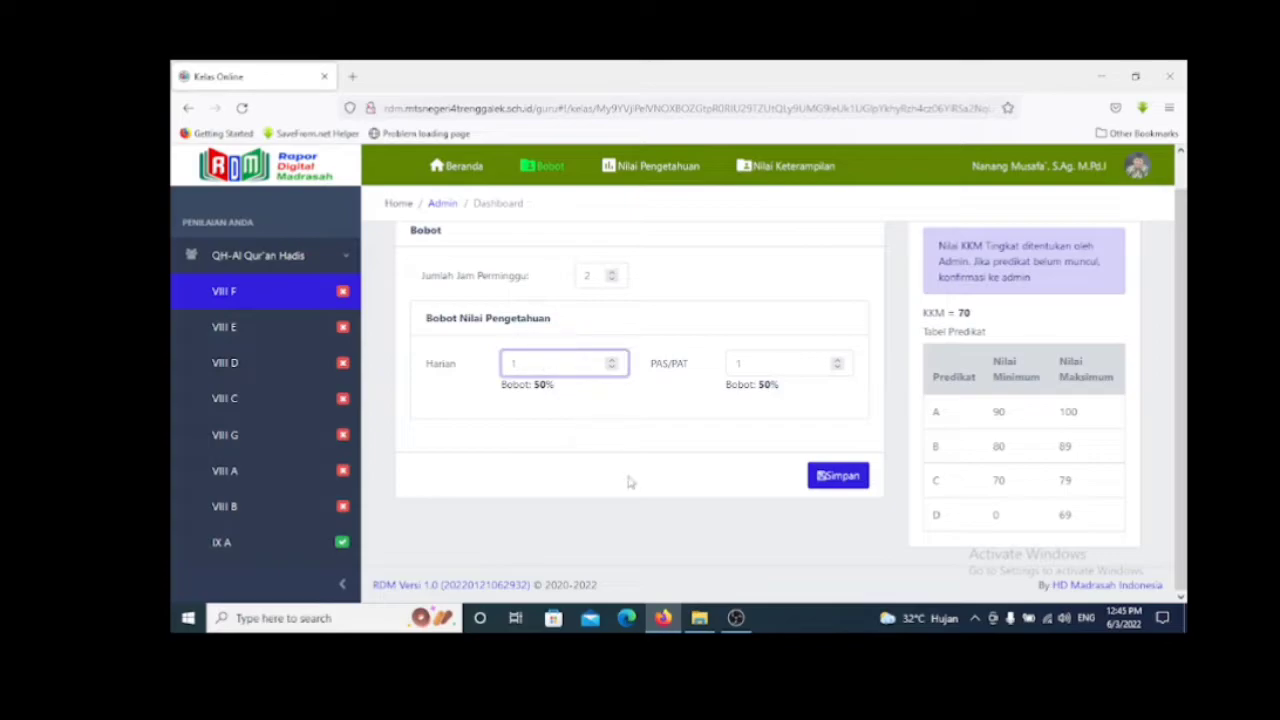
key("BackSpace")
type("60")
left_click(765, 363)
key("BackSpace")
type("40")
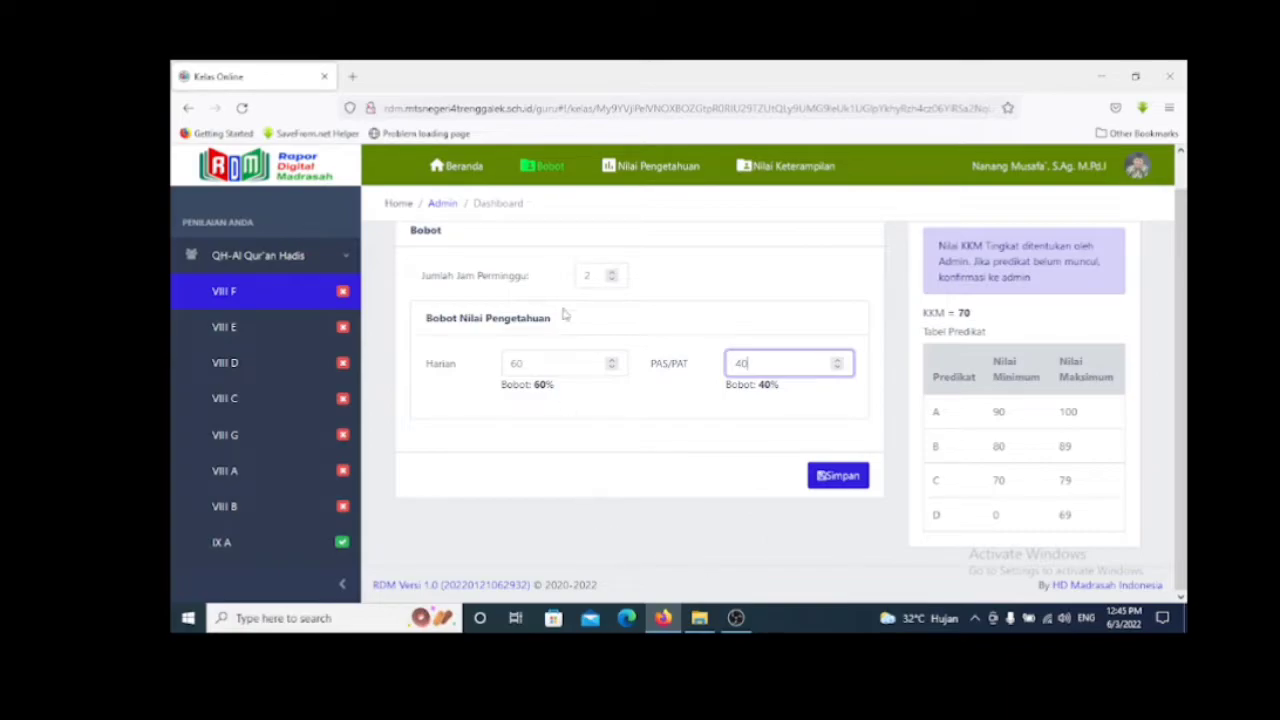
left_click(825, 480)
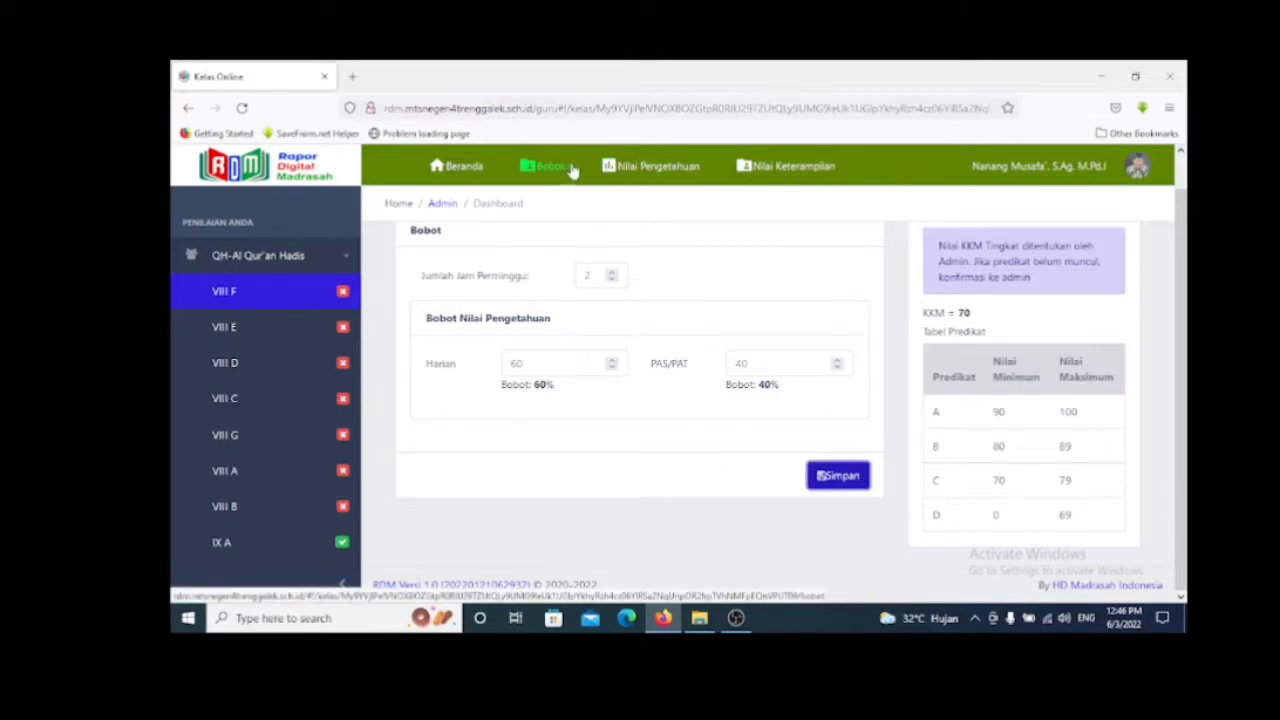
Open the daily grades (Harian) of class VIII F within Nilai Pengetahuan and look through the student list.
left_click(629, 168)
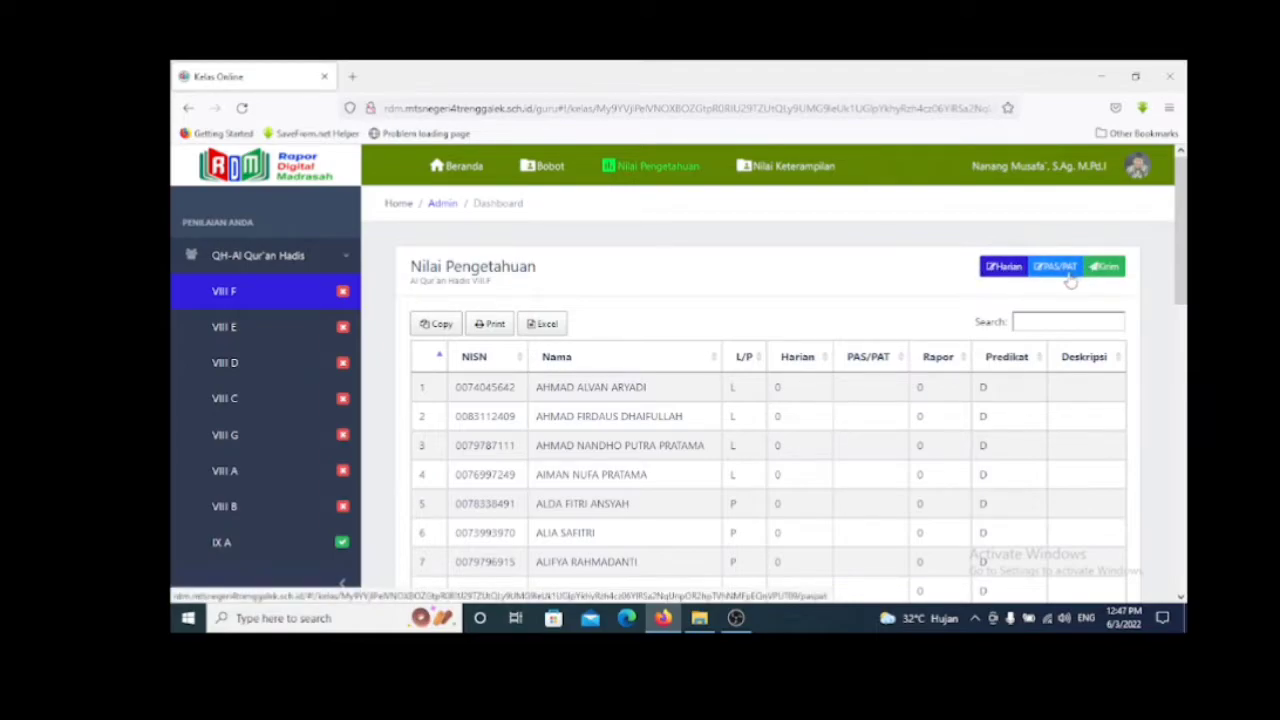
left_click(1004, 267)
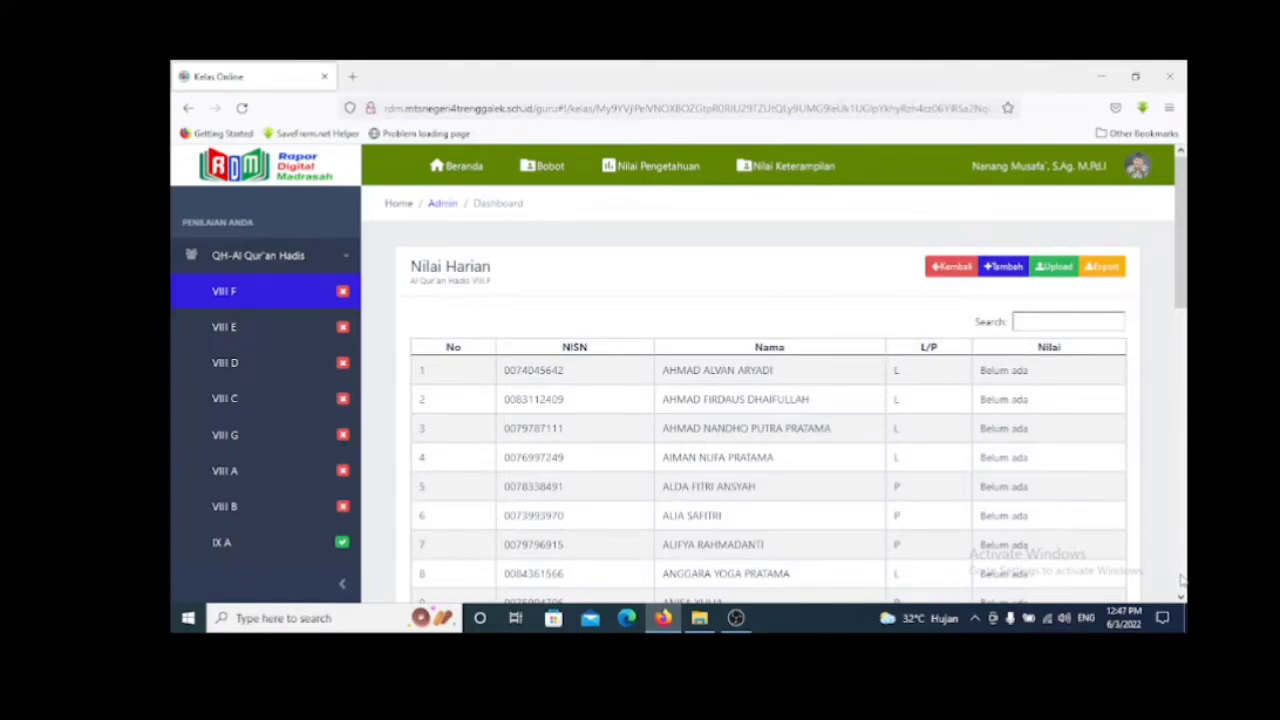
scroll(1180, 580, "down", 10)
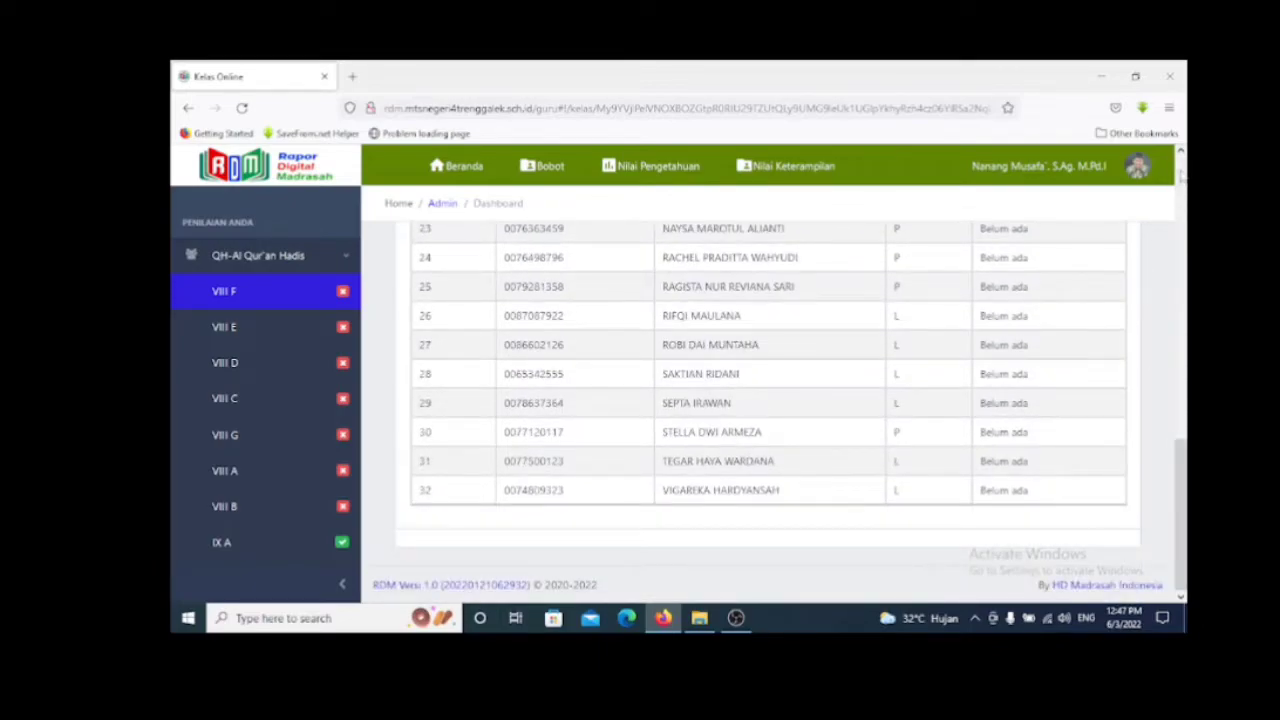
scroll(1182, 176, "up", 10)
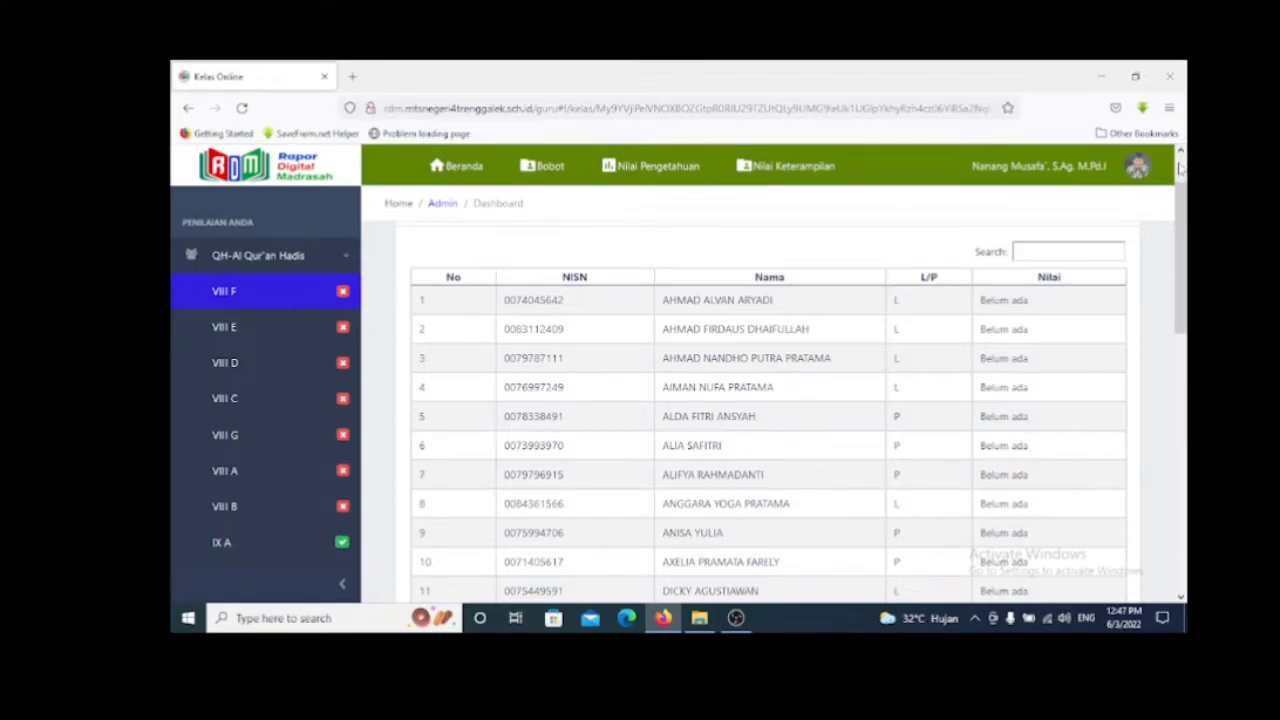
scroll(1180, 168, "up", 2)
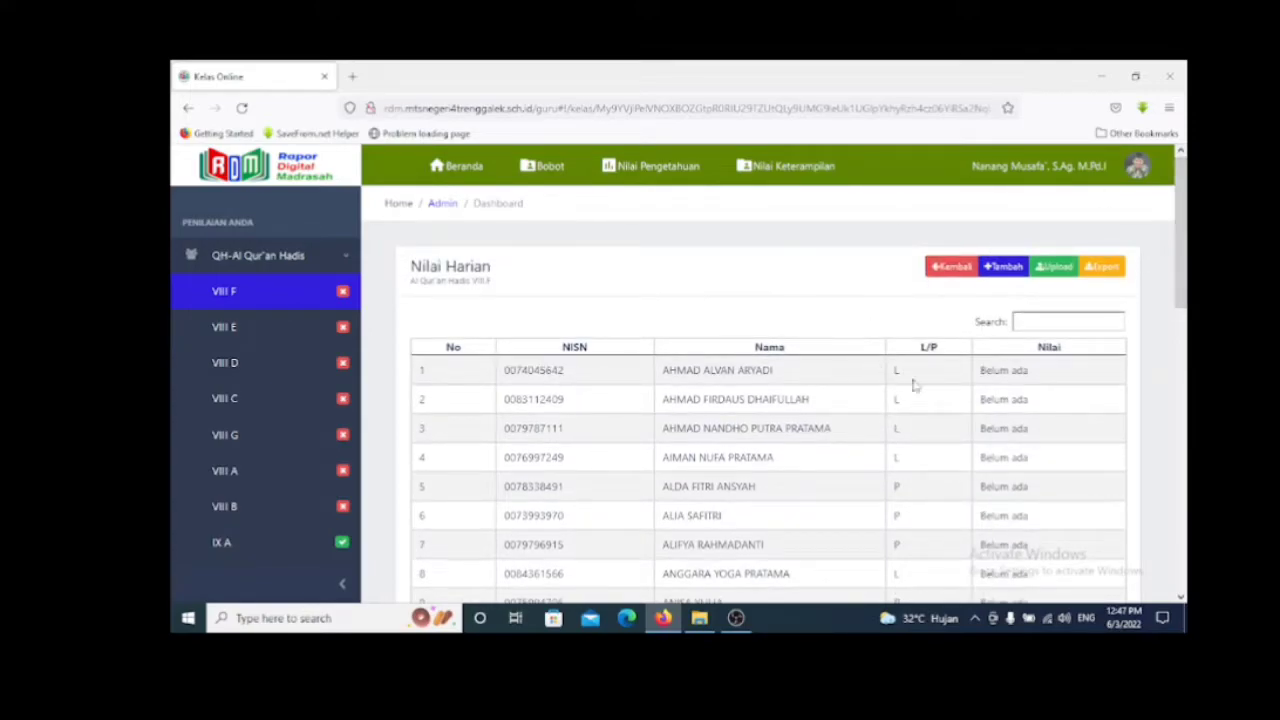
Start adding a daily grade named PH 1 with the material "Hadits tentang keseimbangan hidup dunia dan akherat".
left_click(1003, 267)
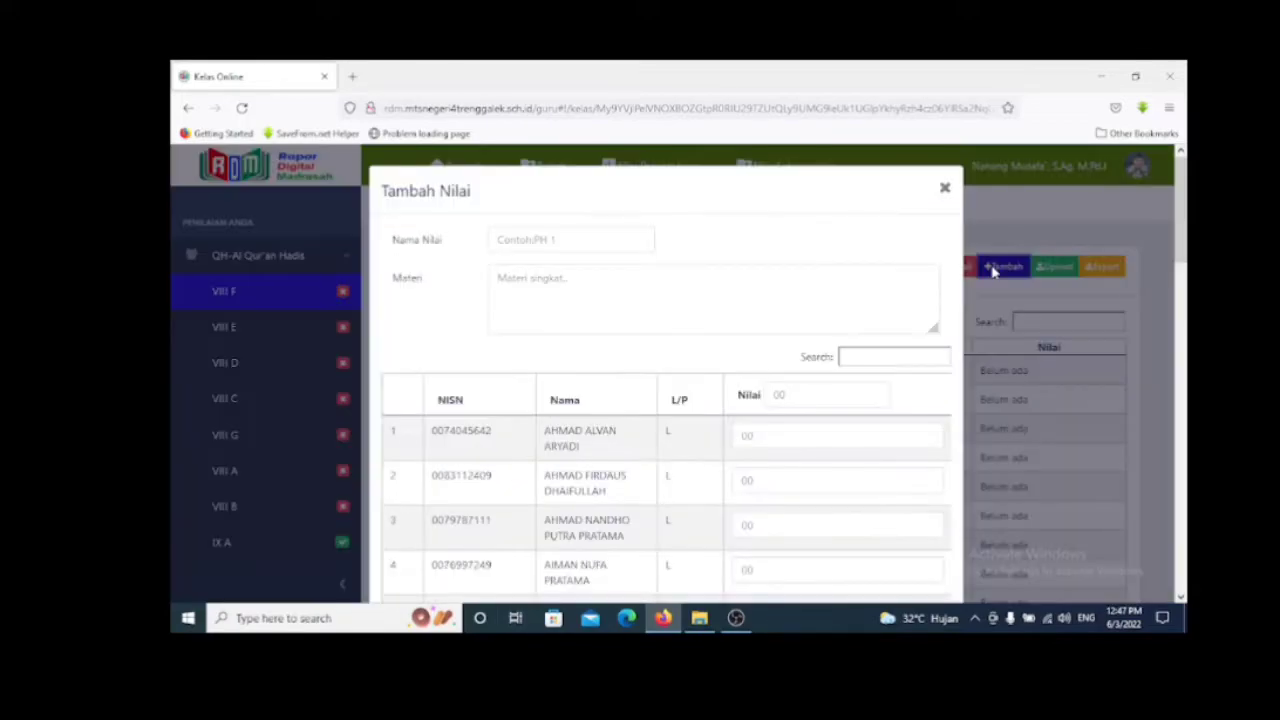
left_click(774, 433)
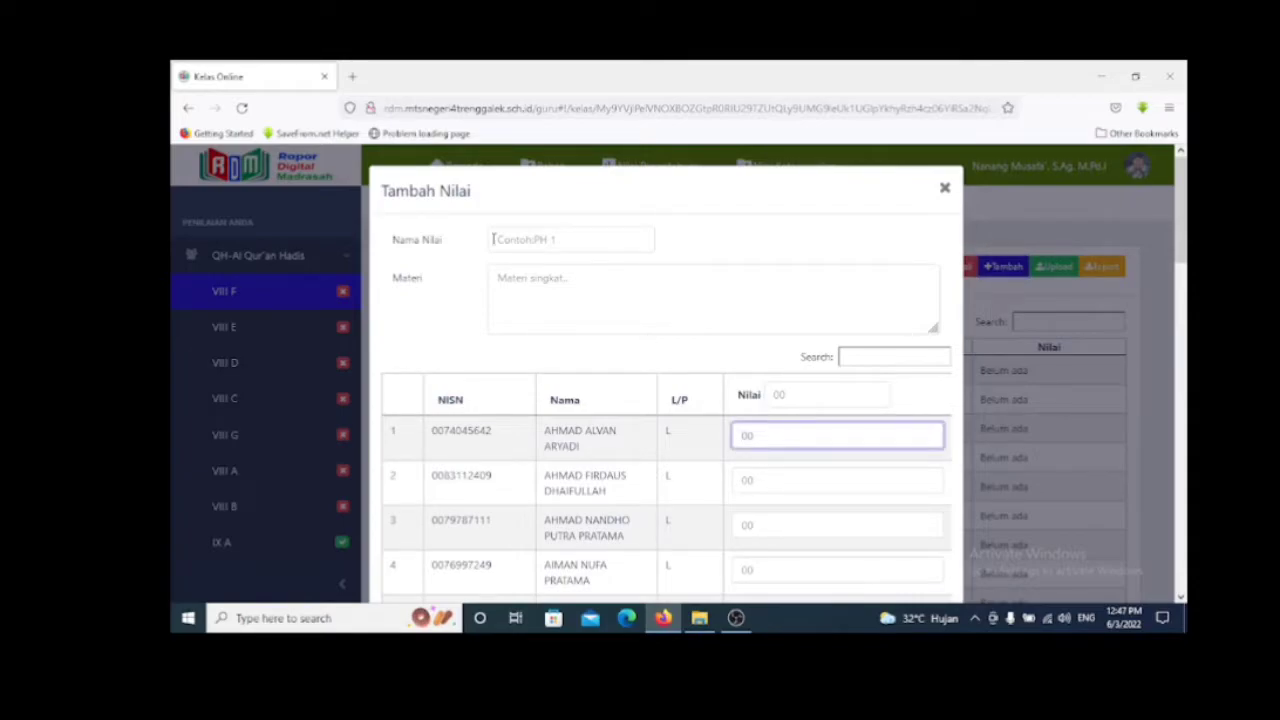
left_click(553, 241)
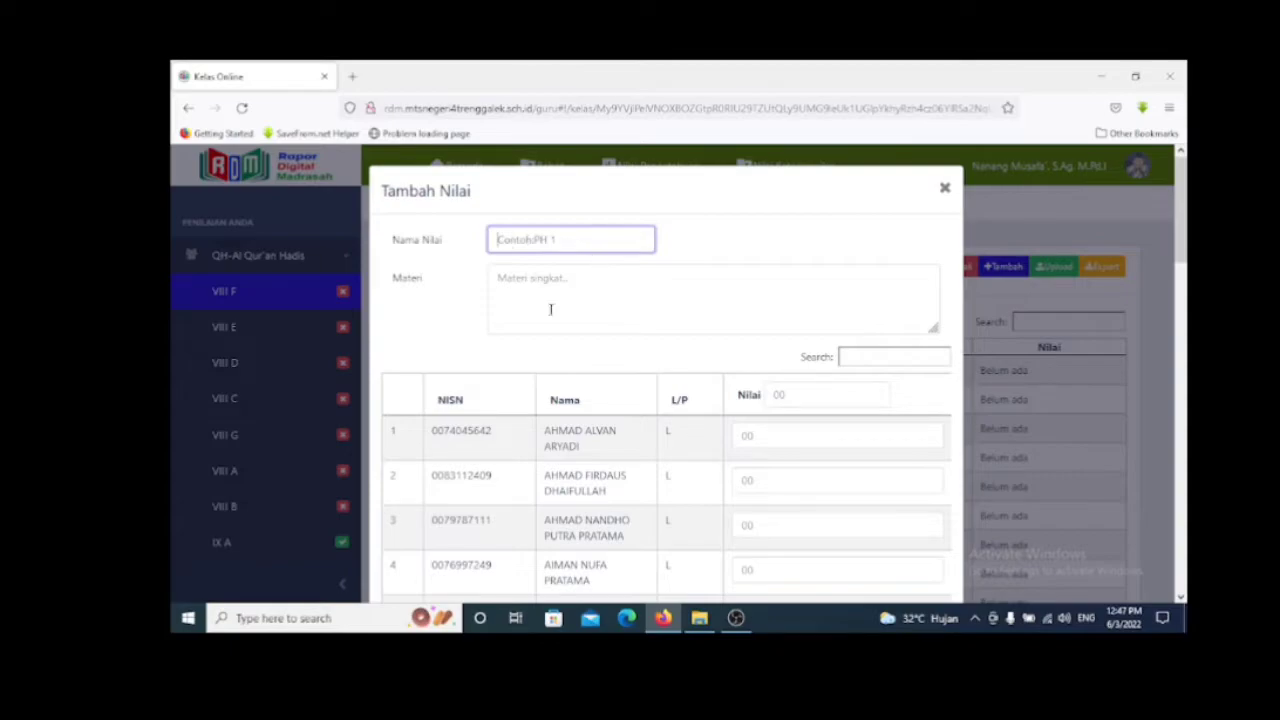
left_click(505, 282)
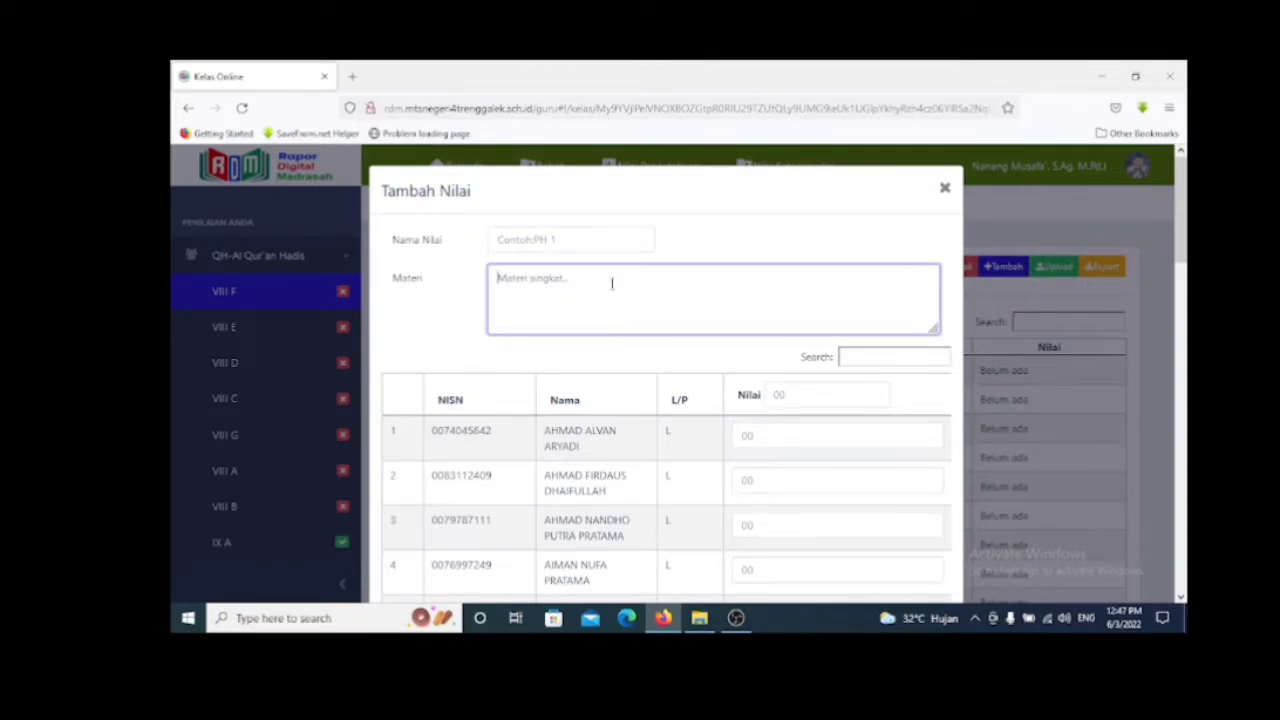
left_click(550, 239)
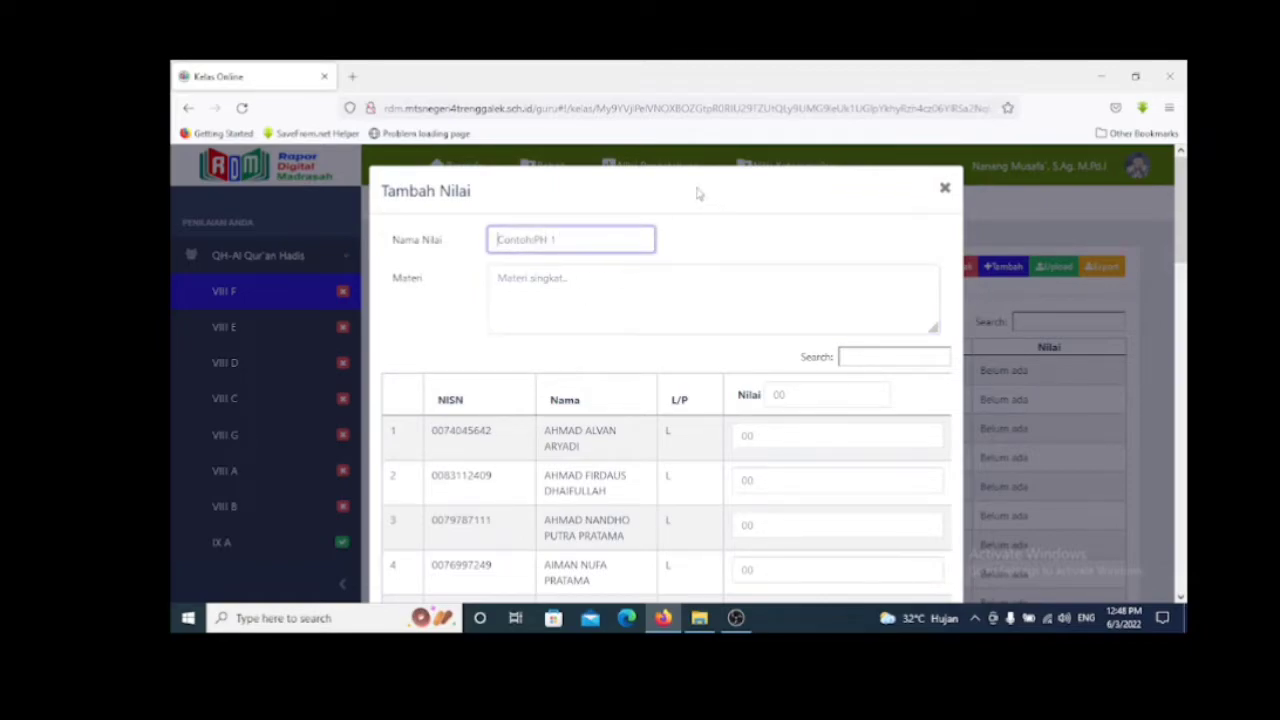
type("P")
key("BackSpace")
key("BackSpace")
left_click(527, 278)
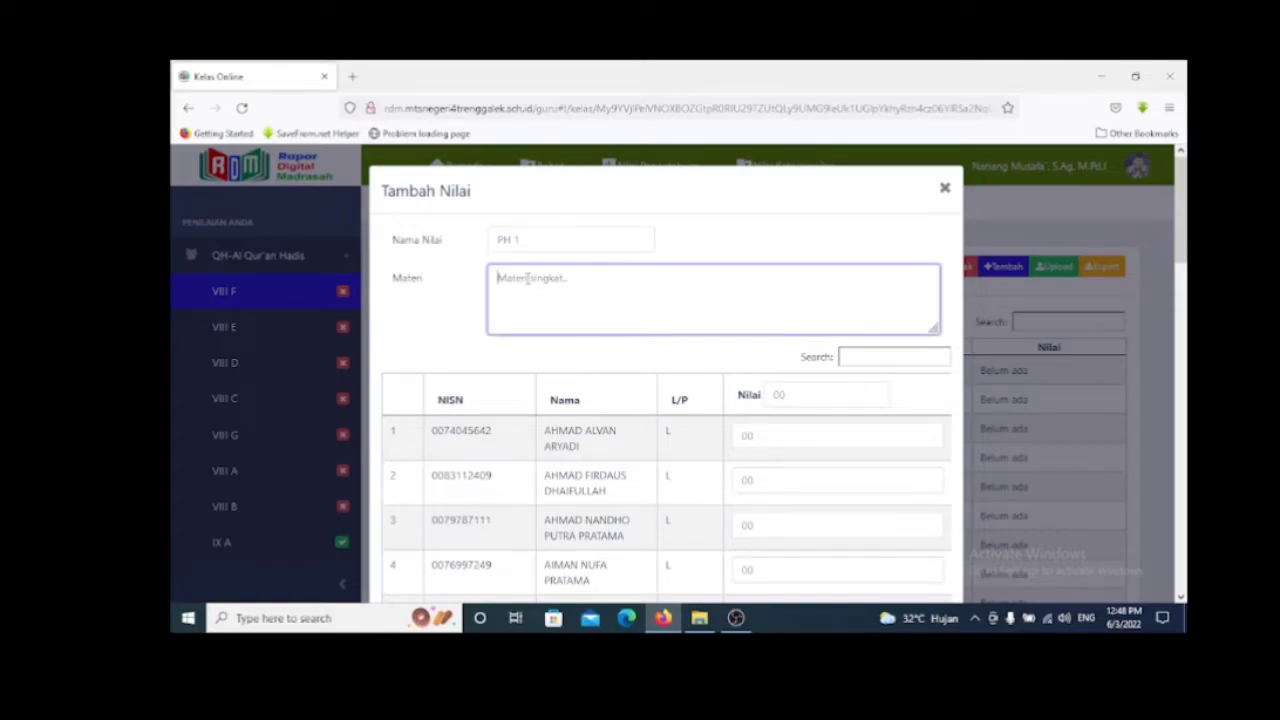
type("Hadits tentang keseimbangan hidup dunia dan akherat")
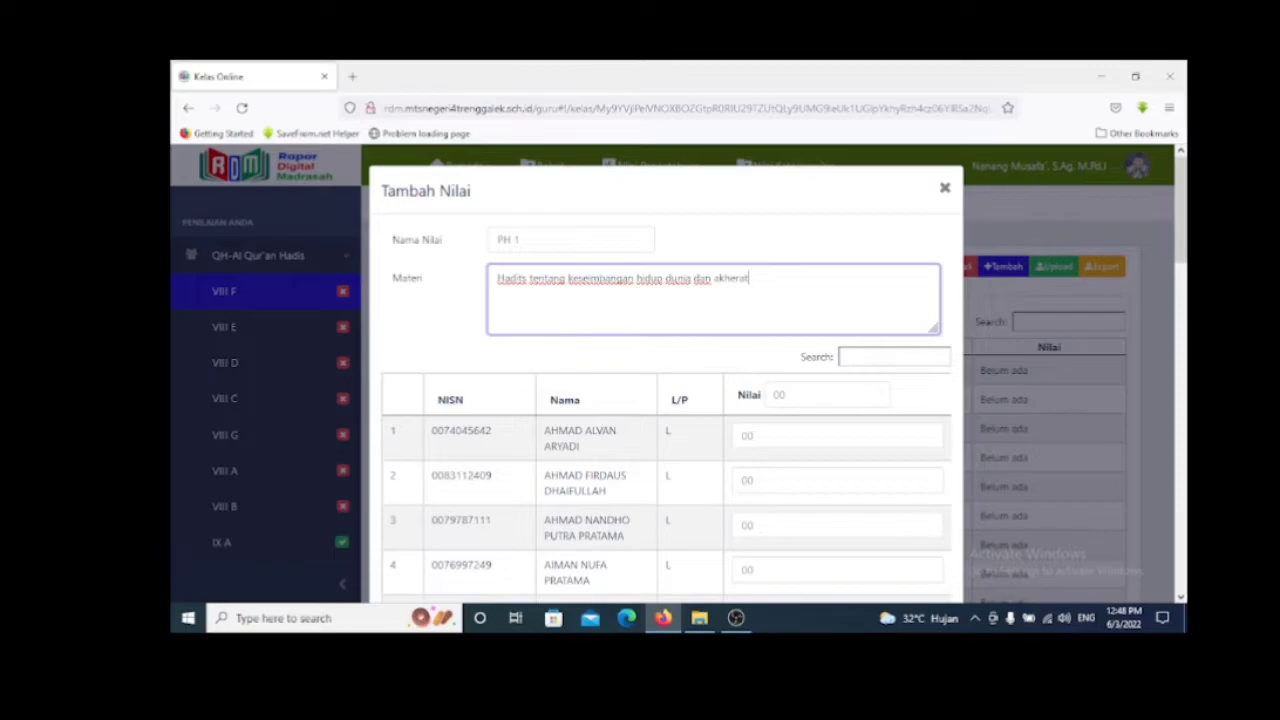
Enter the grades 80, 85, 82 and 82 for the first four students in the new PH 1 grade form.
left_click(771, 440)
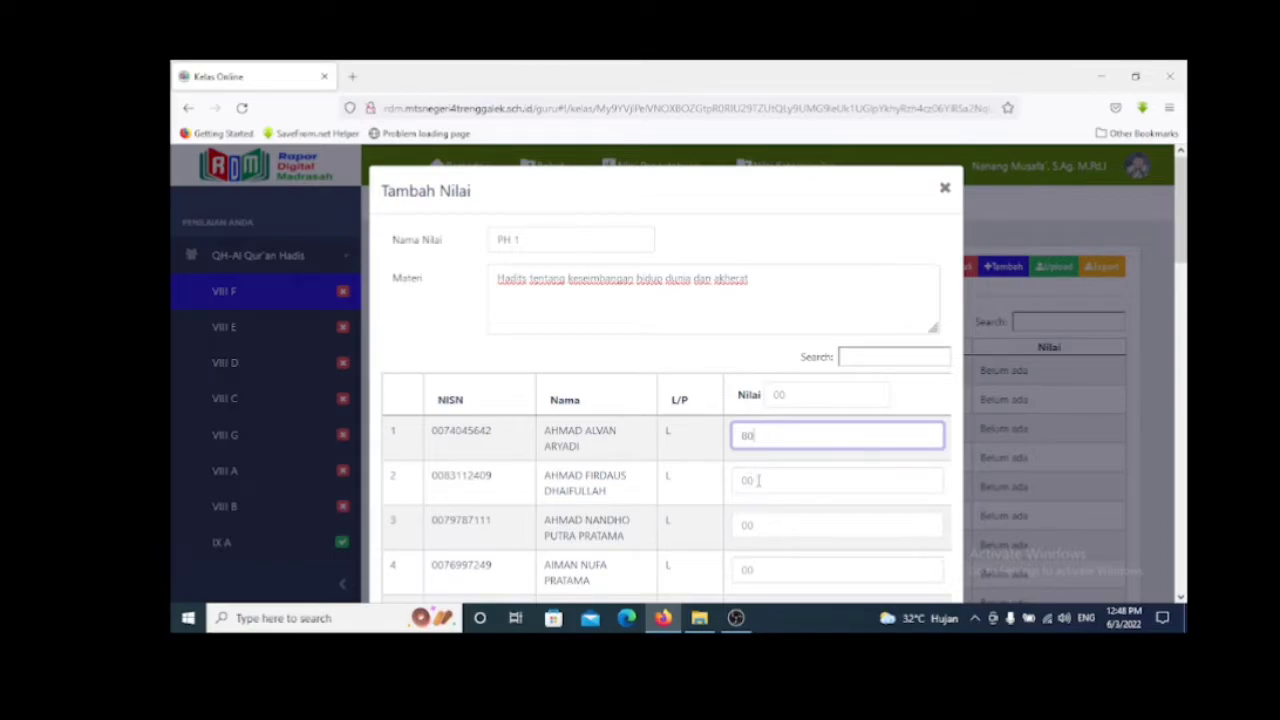
left_click(760, 481)
type("85")
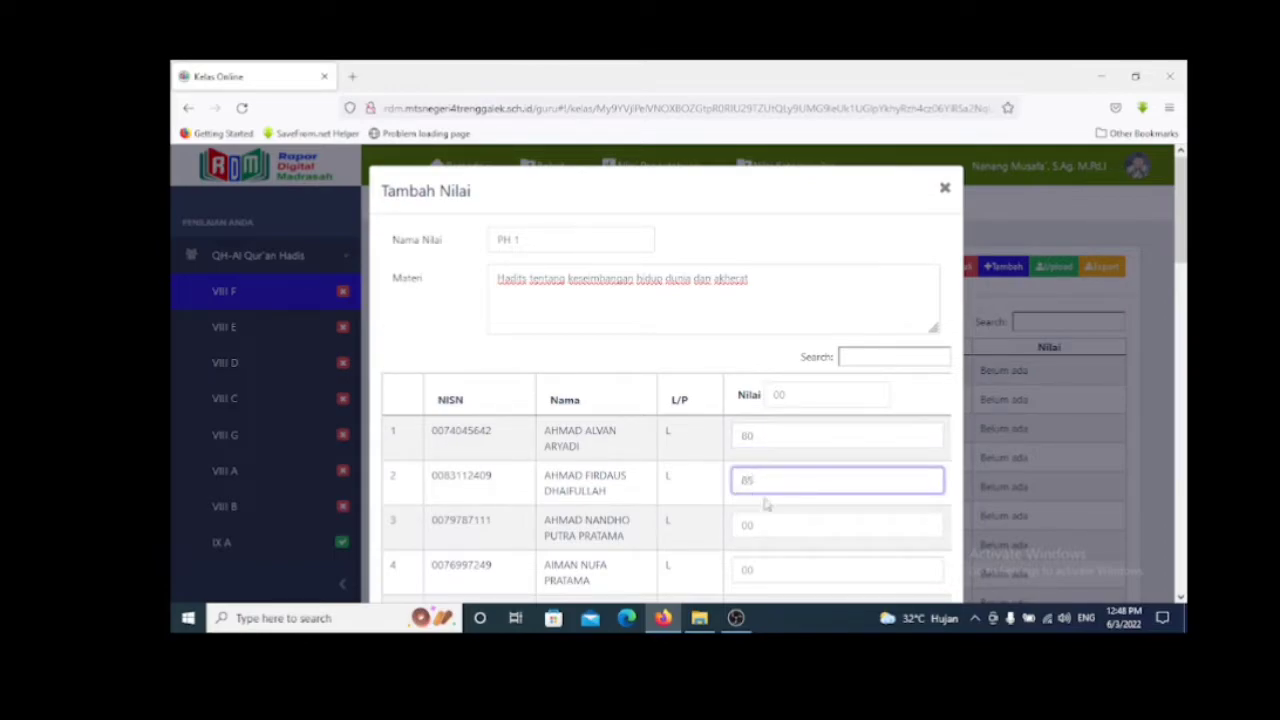
left_click(764, 519)
type("82")
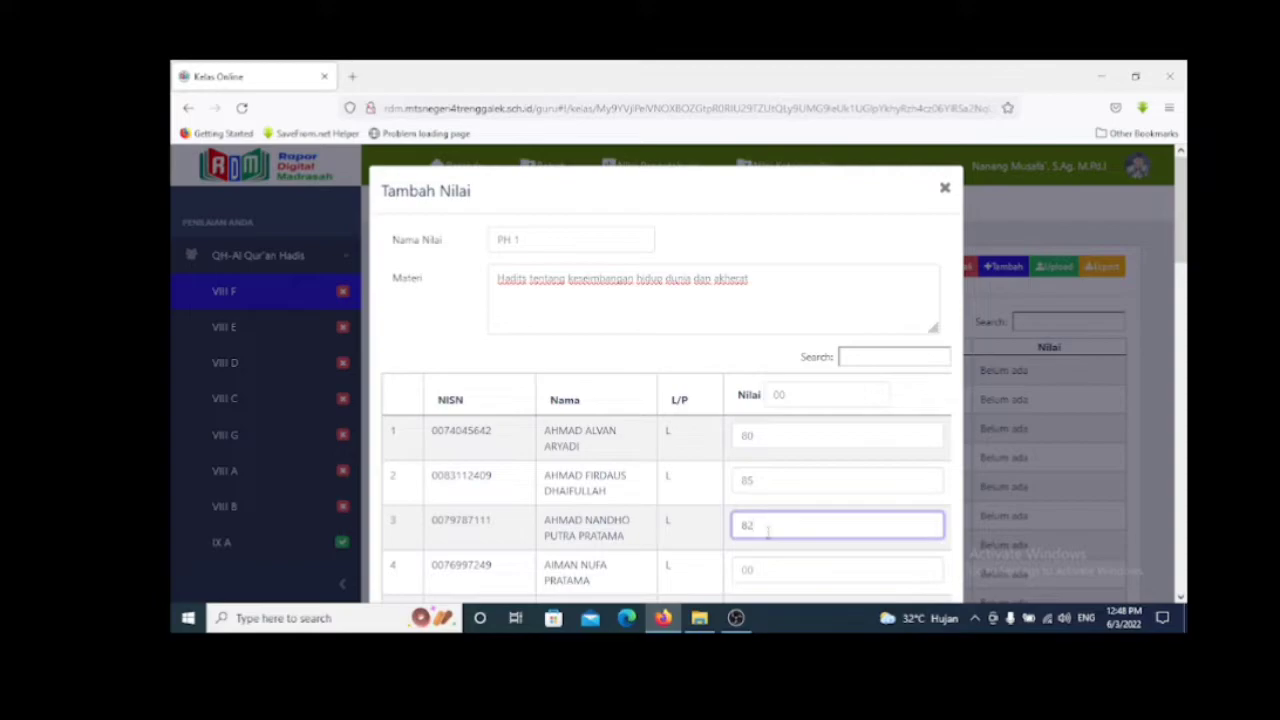
left_click(776, 570)
type("82")
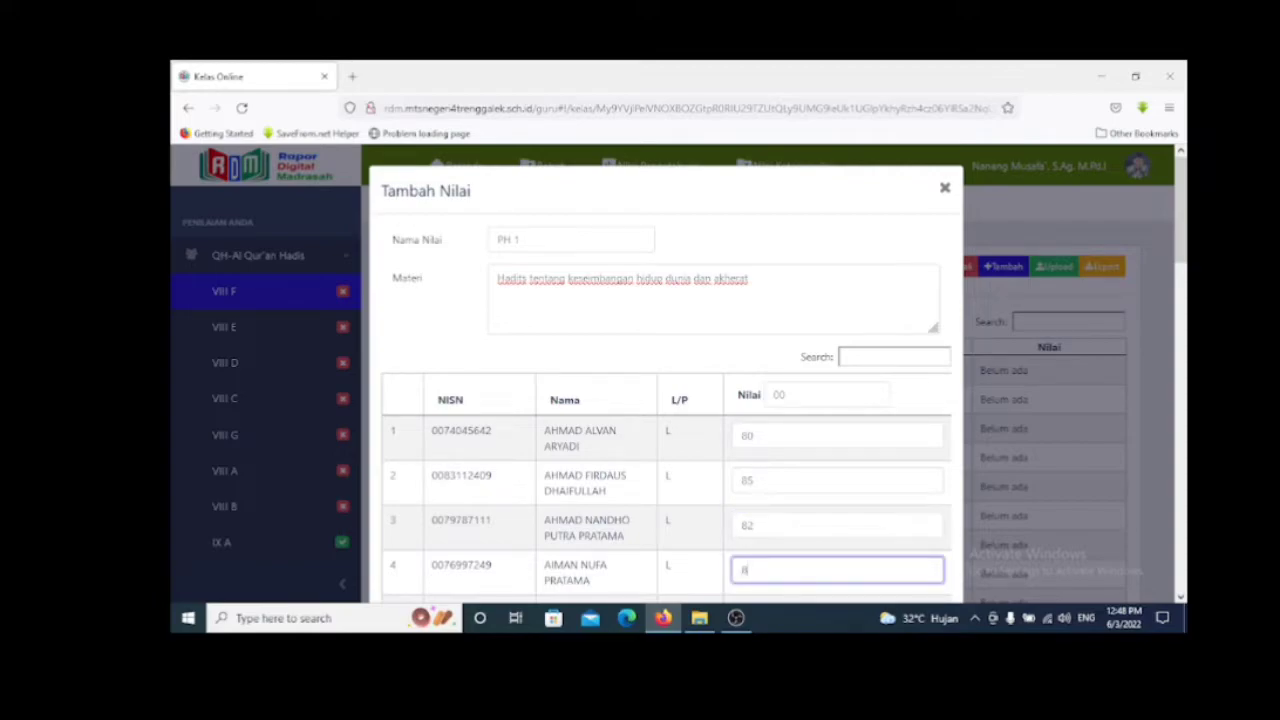
Go to the end of the student list, dismiss the Windows Security notification and cancel adding the grade.
left_click(1182, 592)
scroll(1182, 592, "down", 10)
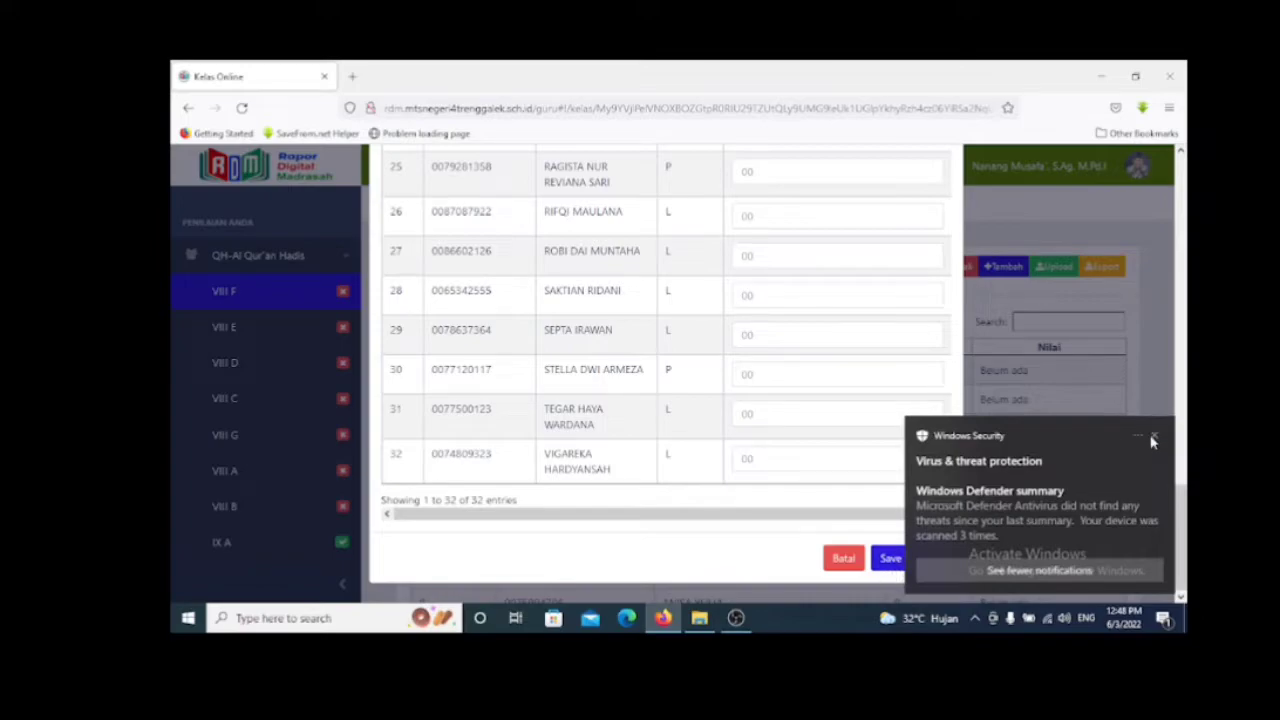
left_click(1156, 441)
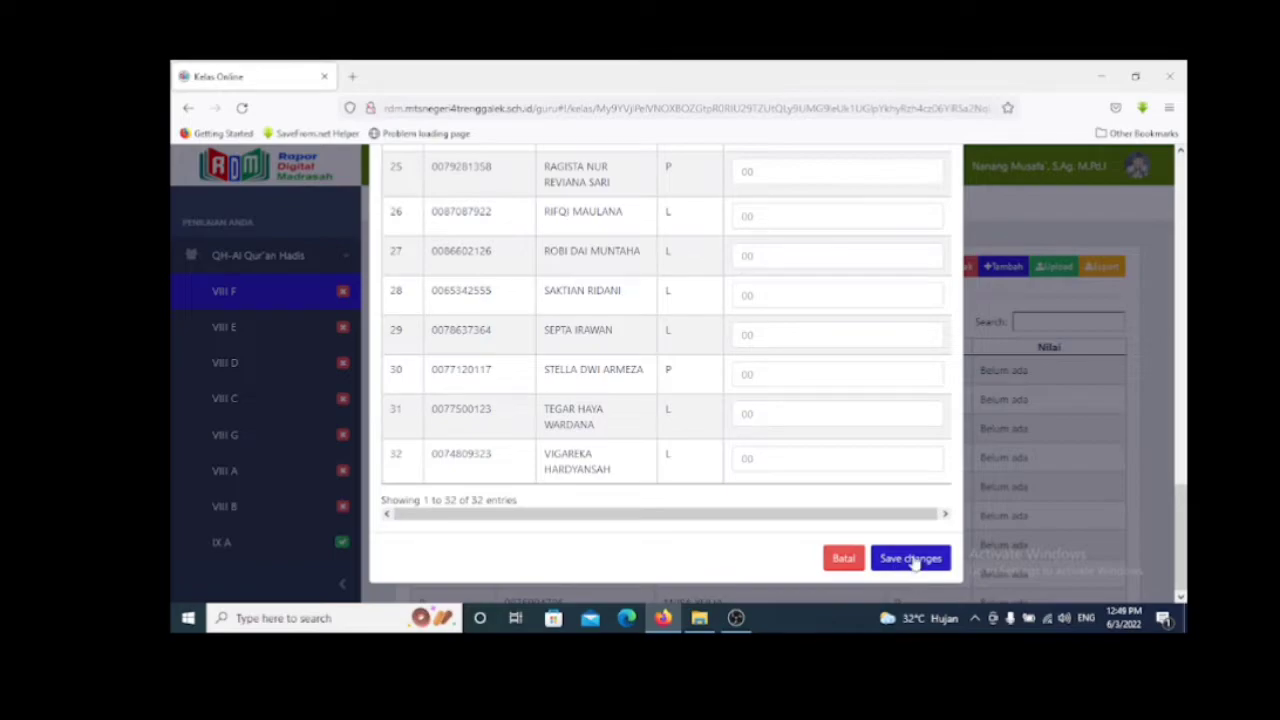
left_click(843, 558)
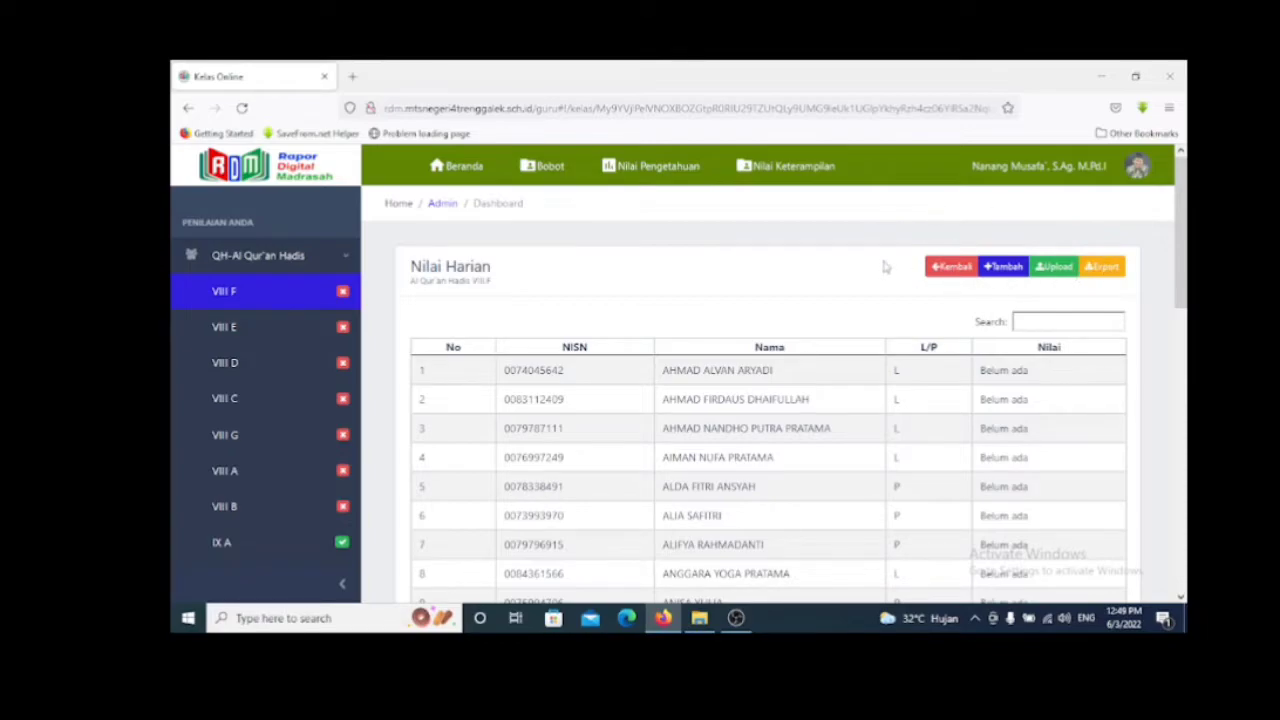
Download the Excel template for uploading the daily grades of class VIII F.
left_click(1053, 269)
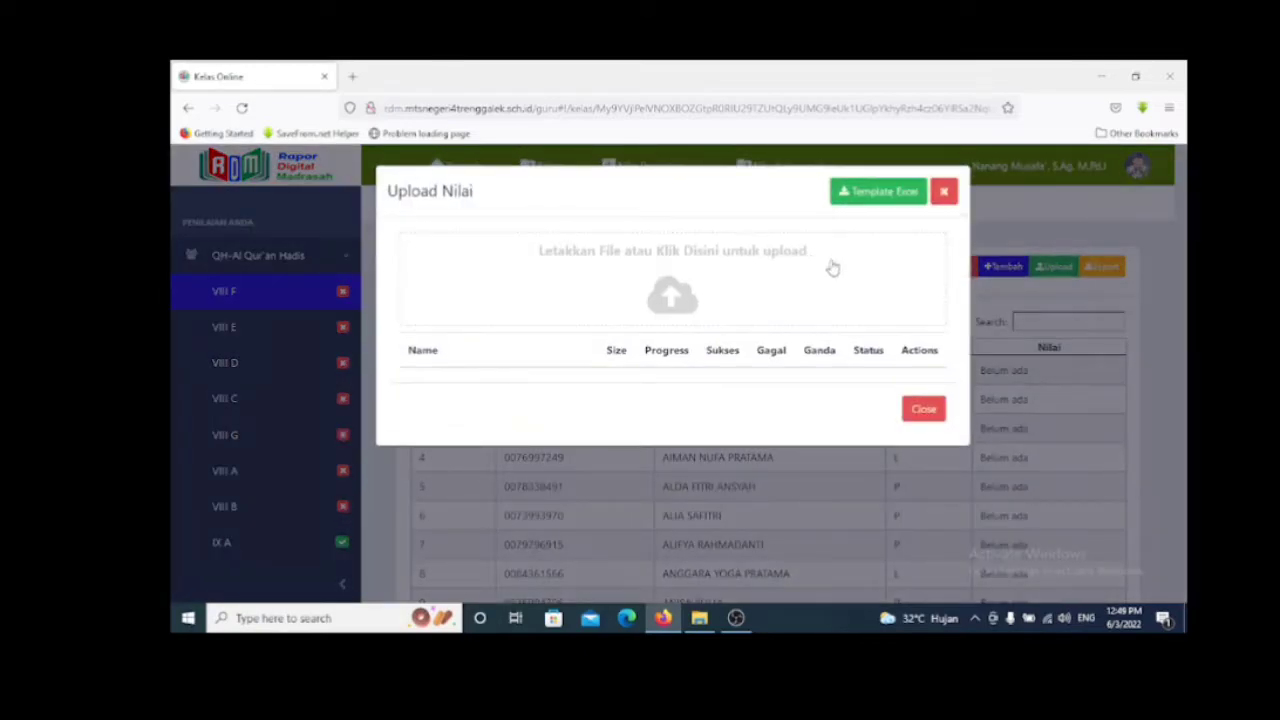
left_click(853, 194)
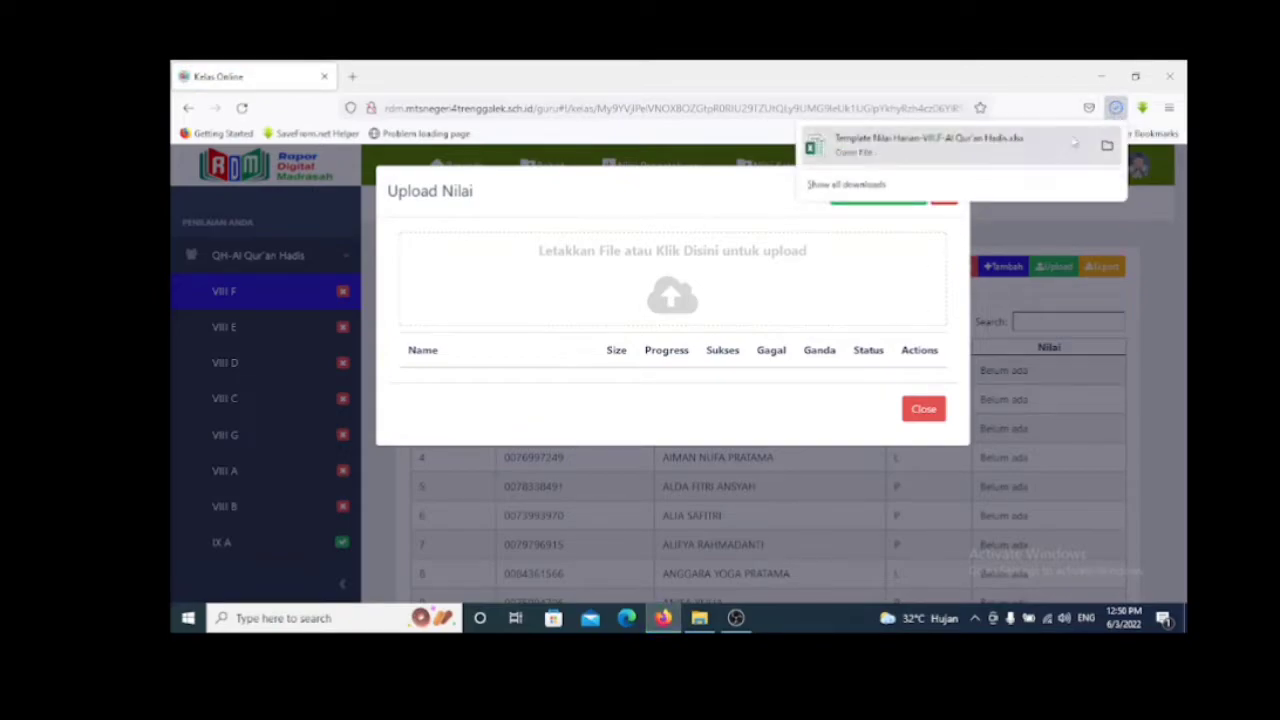
Switch to File Explorer, open the downloaded daily grades template from the Downloads folder in Excel, and enable editing.
left_click(703, 620)
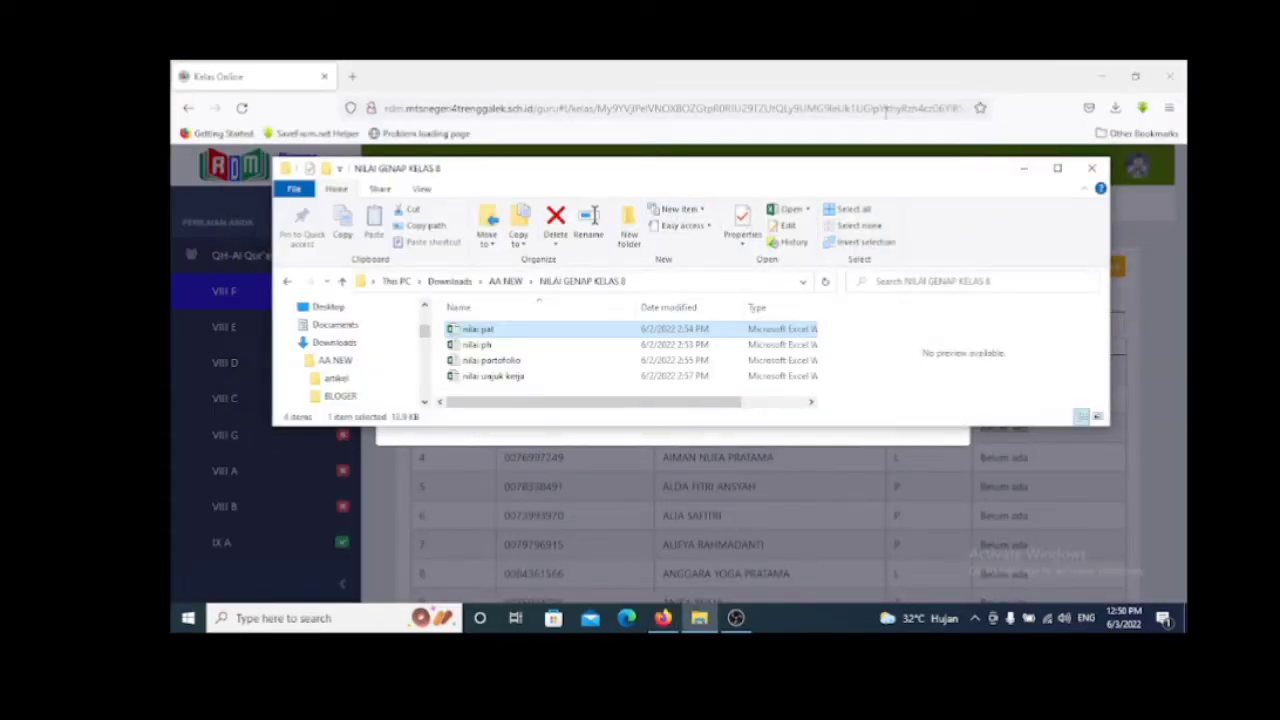
left_click(1056, 170)
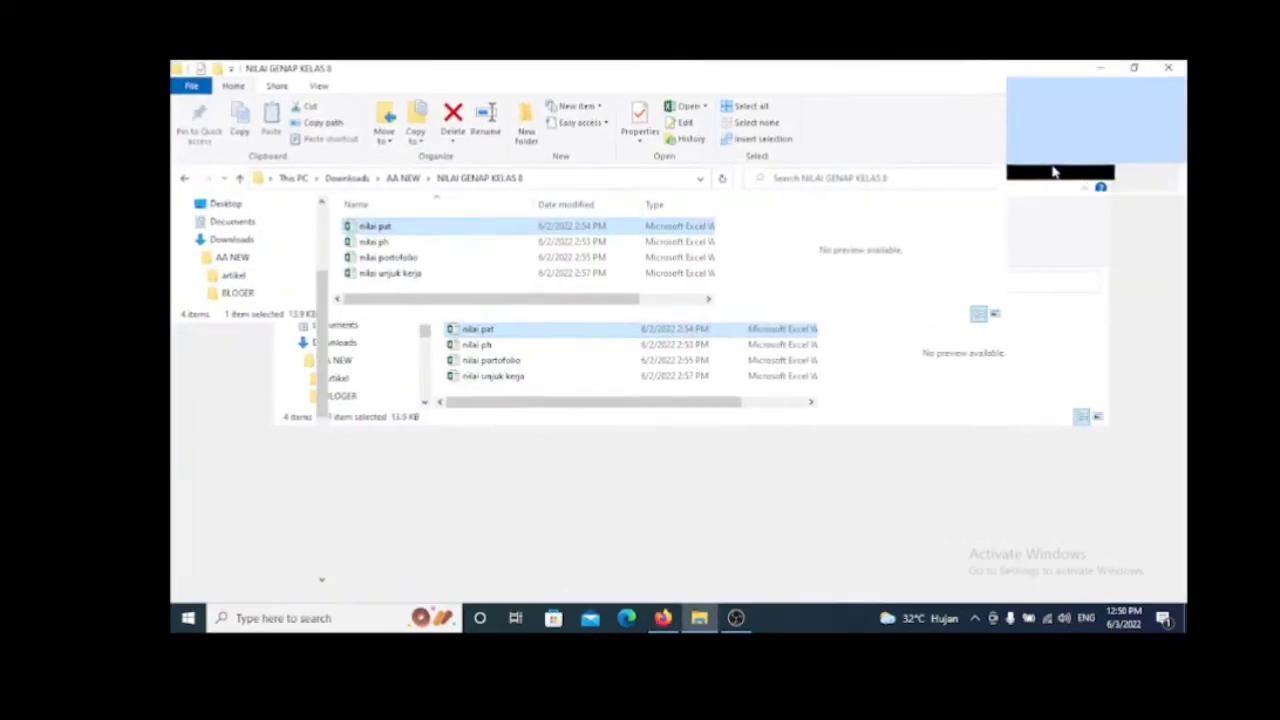
left_click(240, 241)
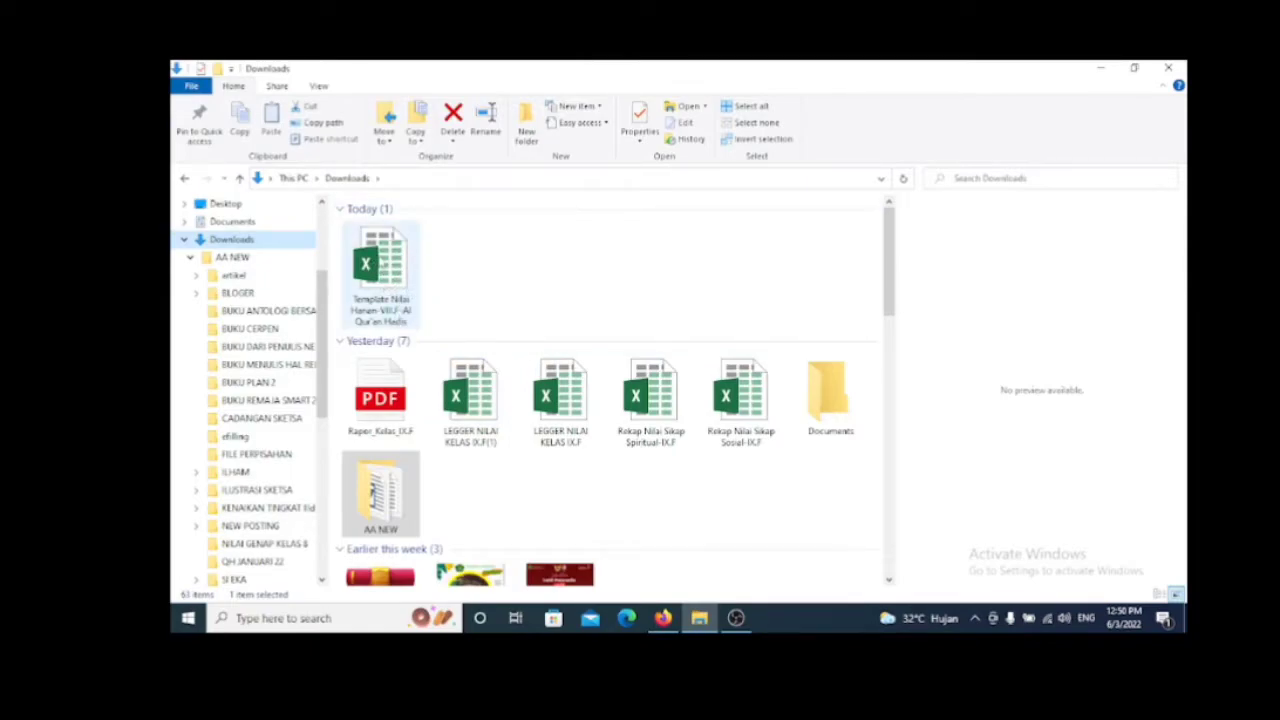
left_click(377, 258)
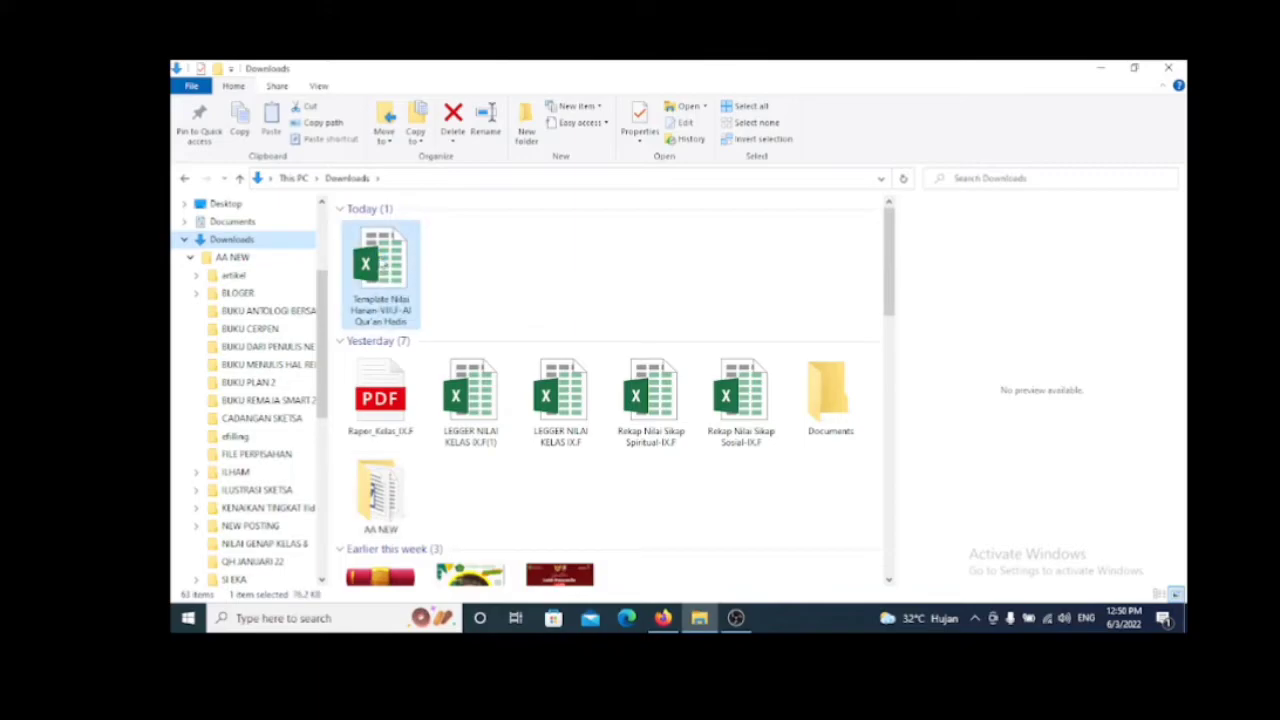
double_click(388, 257)
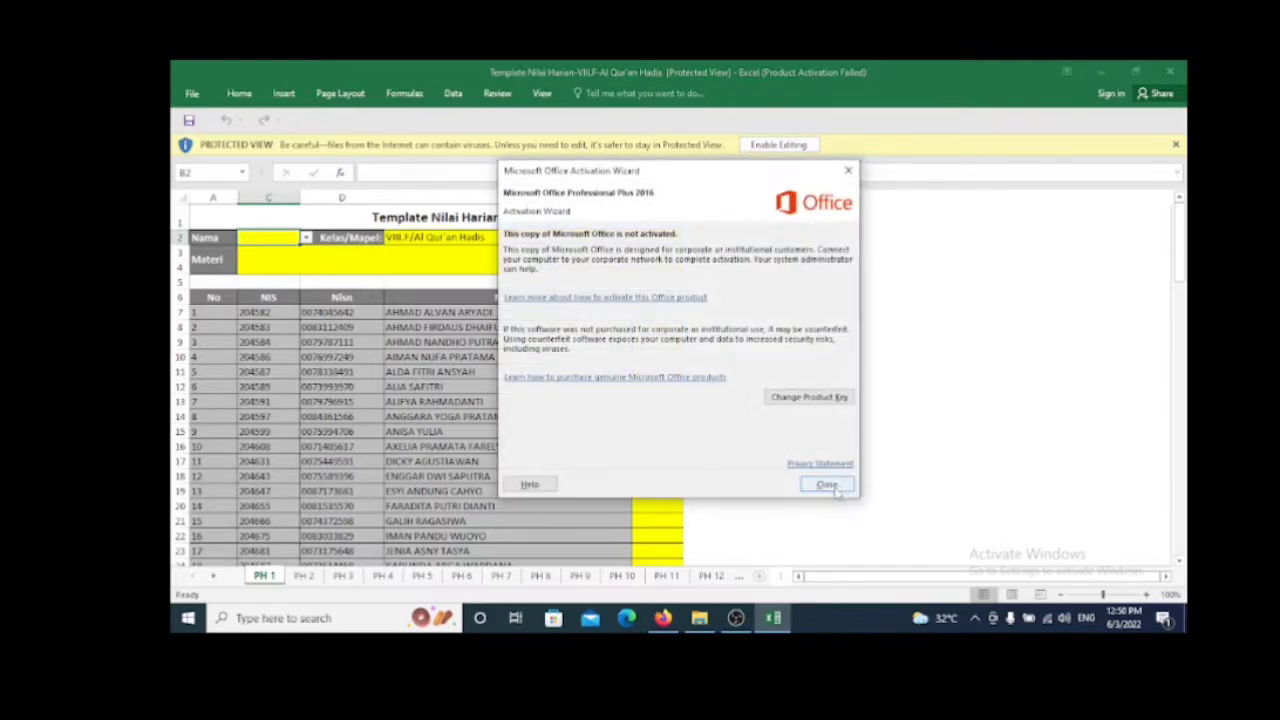
left_click(827, 485)
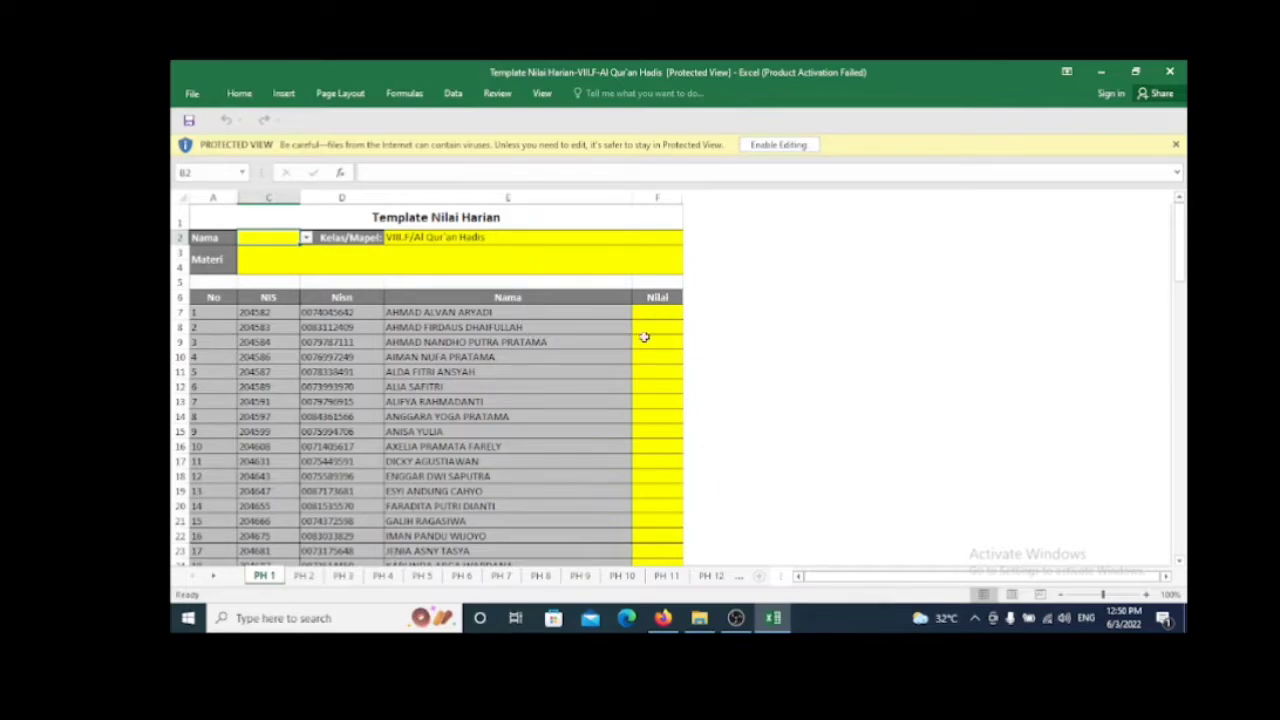
left_click(788, 147)
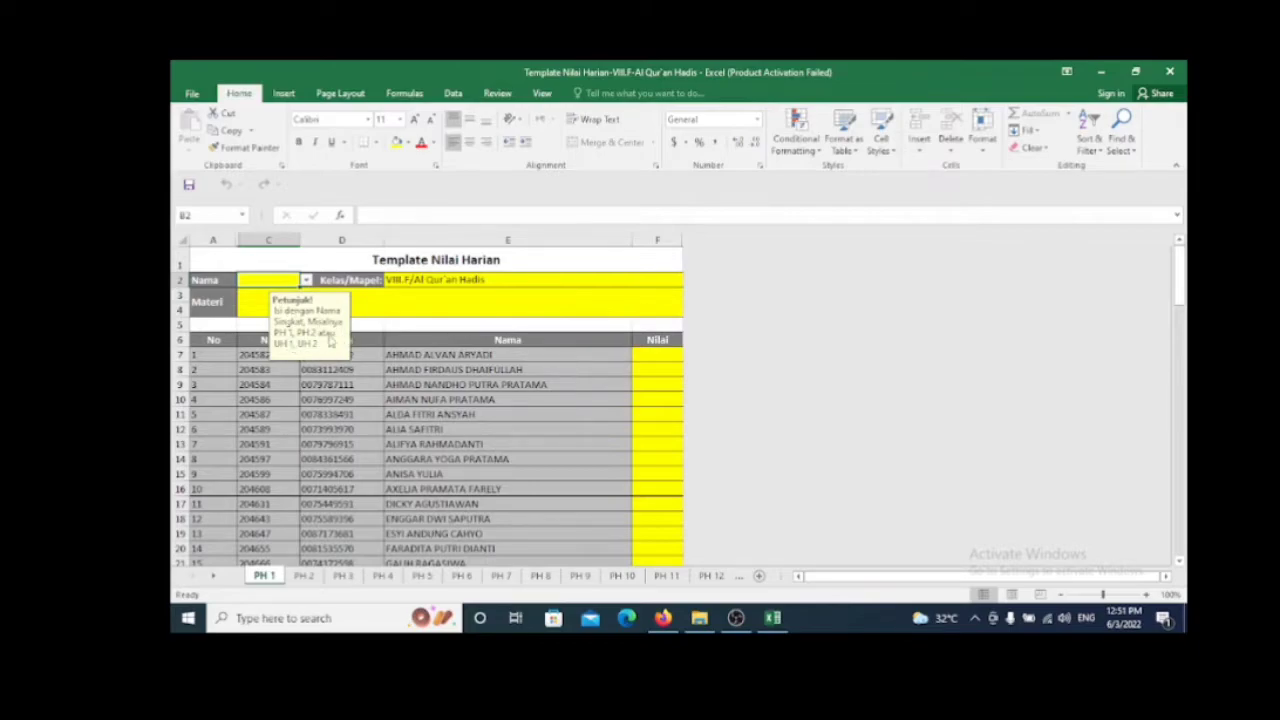
On sheet PH 1, set Nama to PH 1 and Materi to "Hadits tentang keseimbangan hidup dunia akherat".
left_click(306, 283)
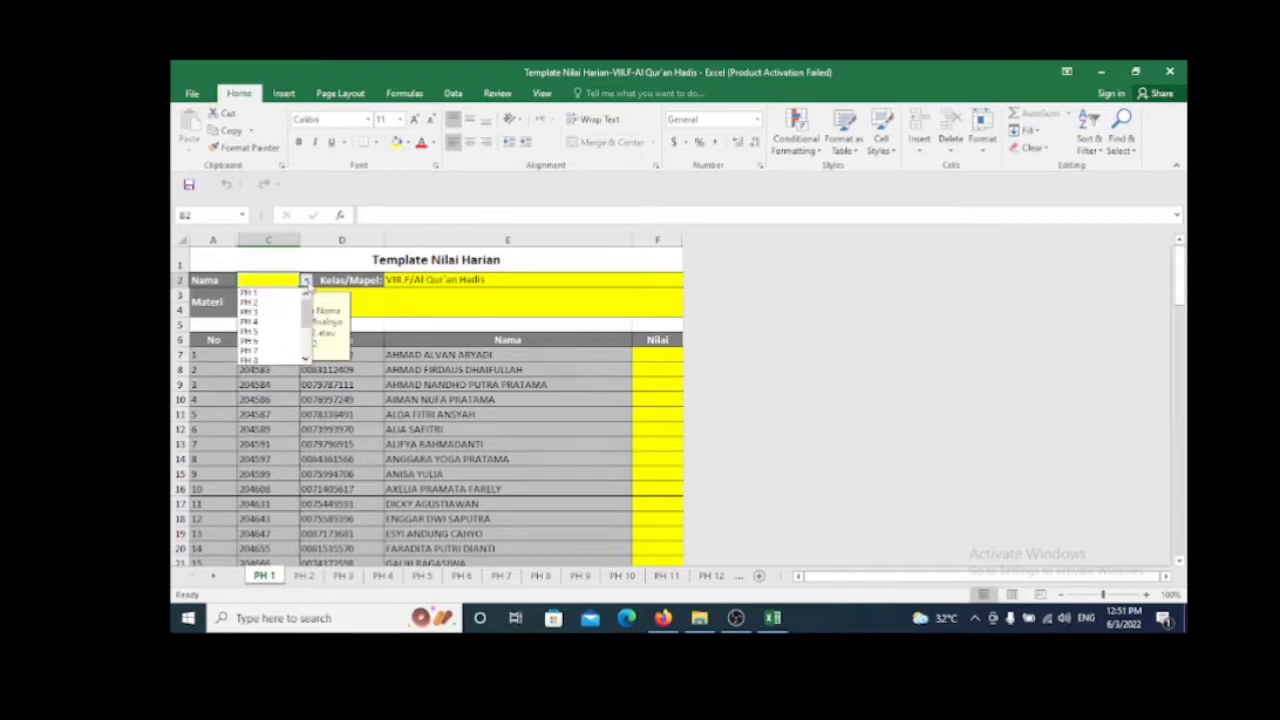
left_click(252, 293)
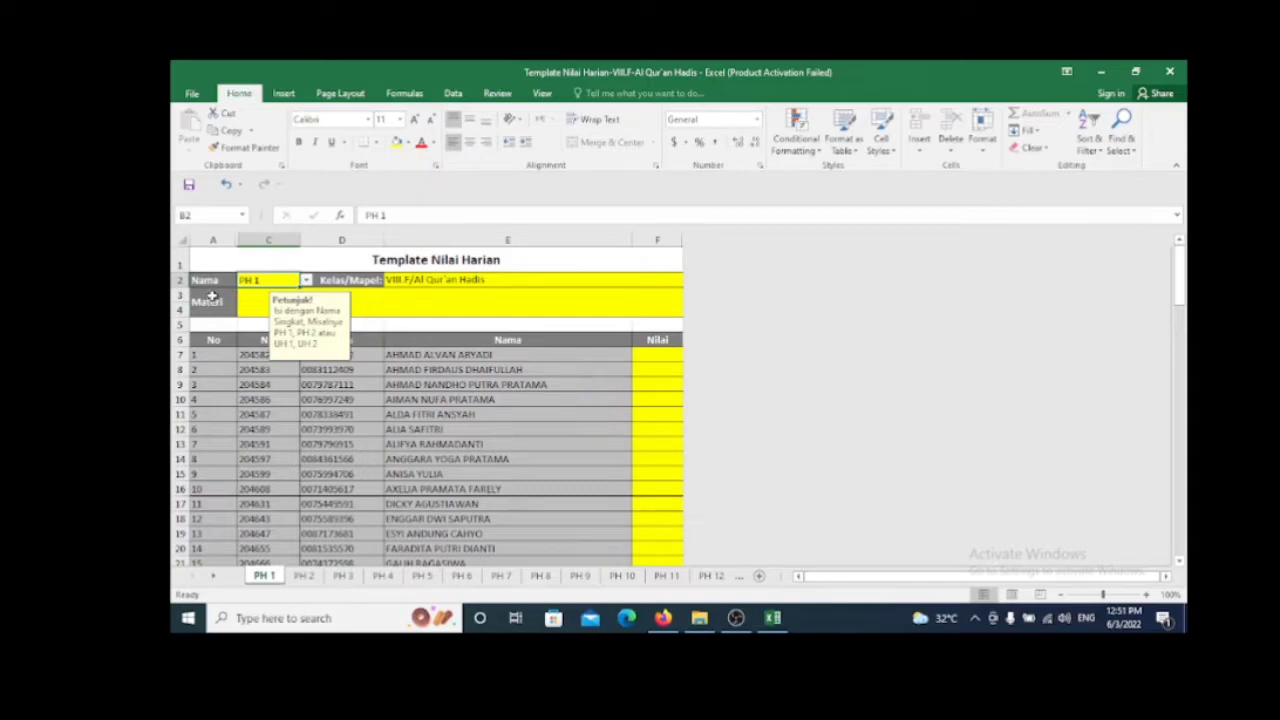
left_click(258, 302)
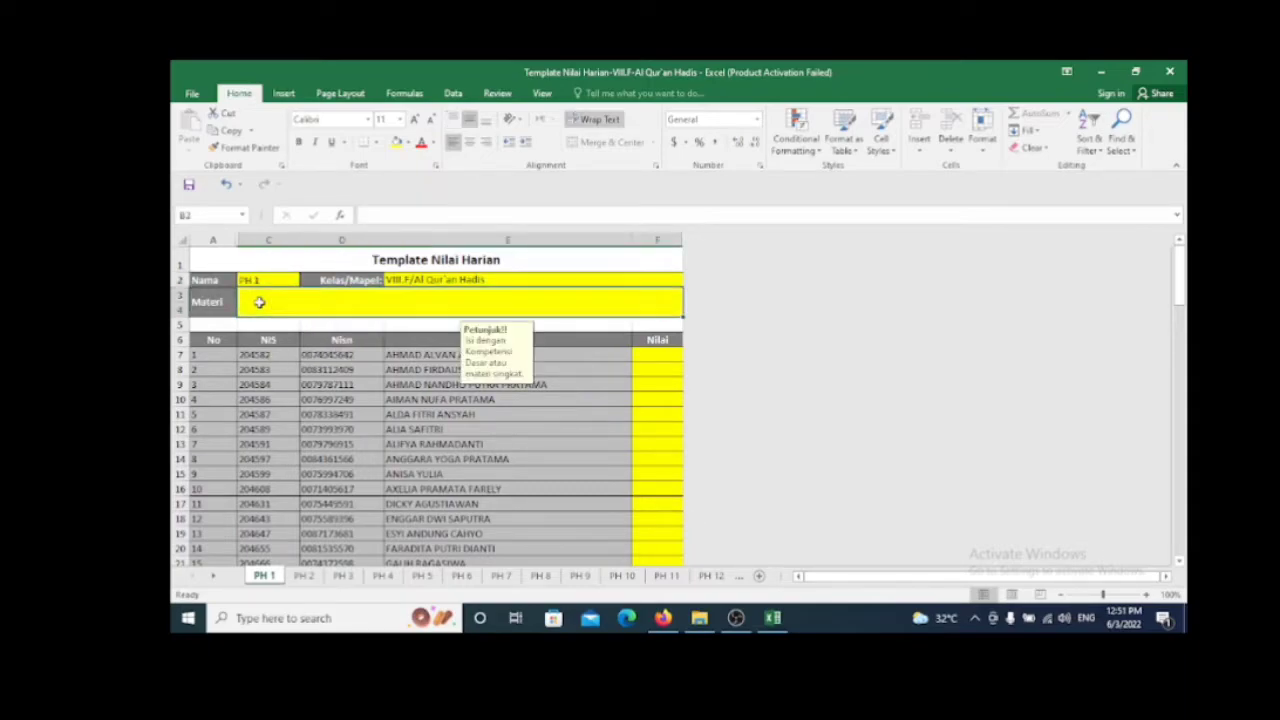
type("H")
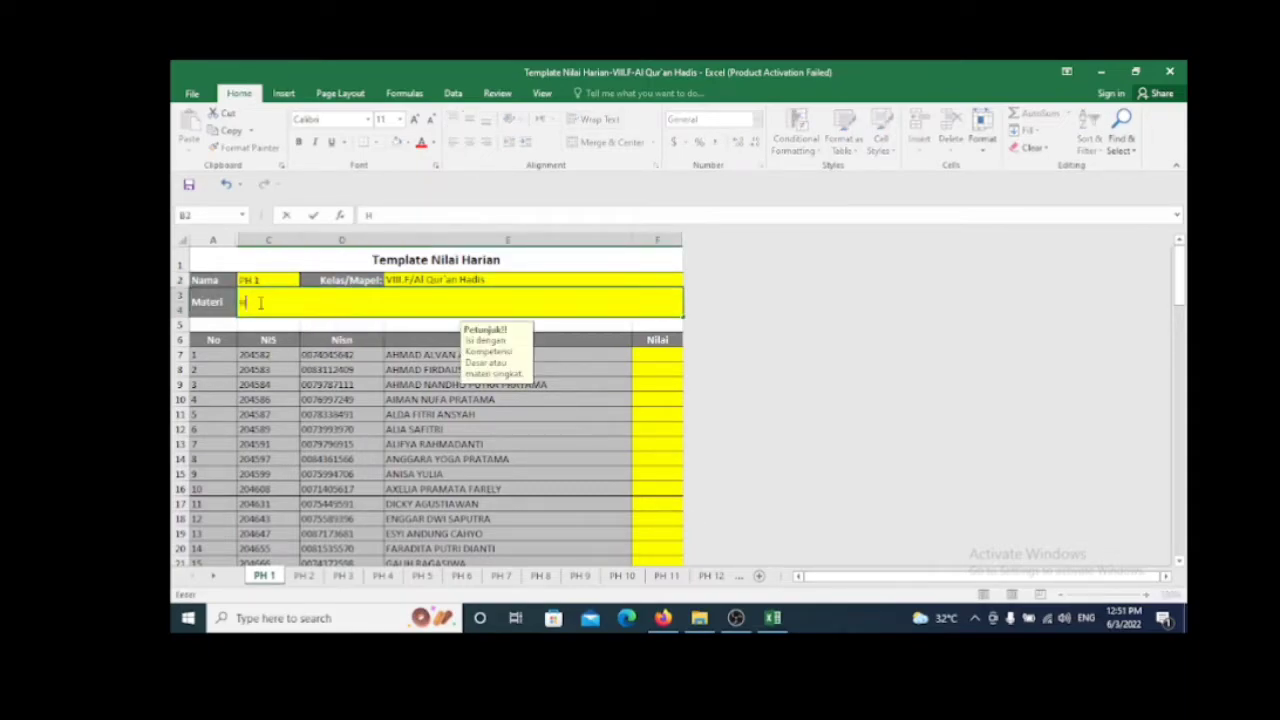
type("adits tentang keseimbangan hidup")
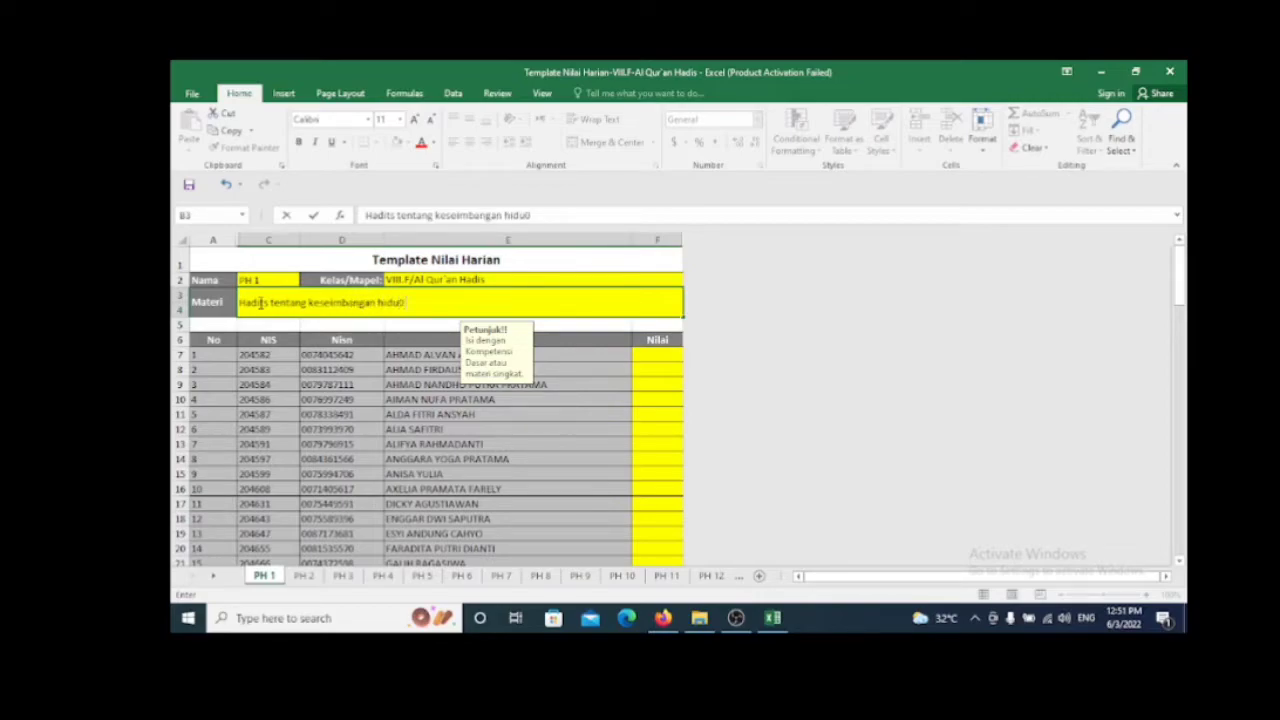
type(" dunia akherat")
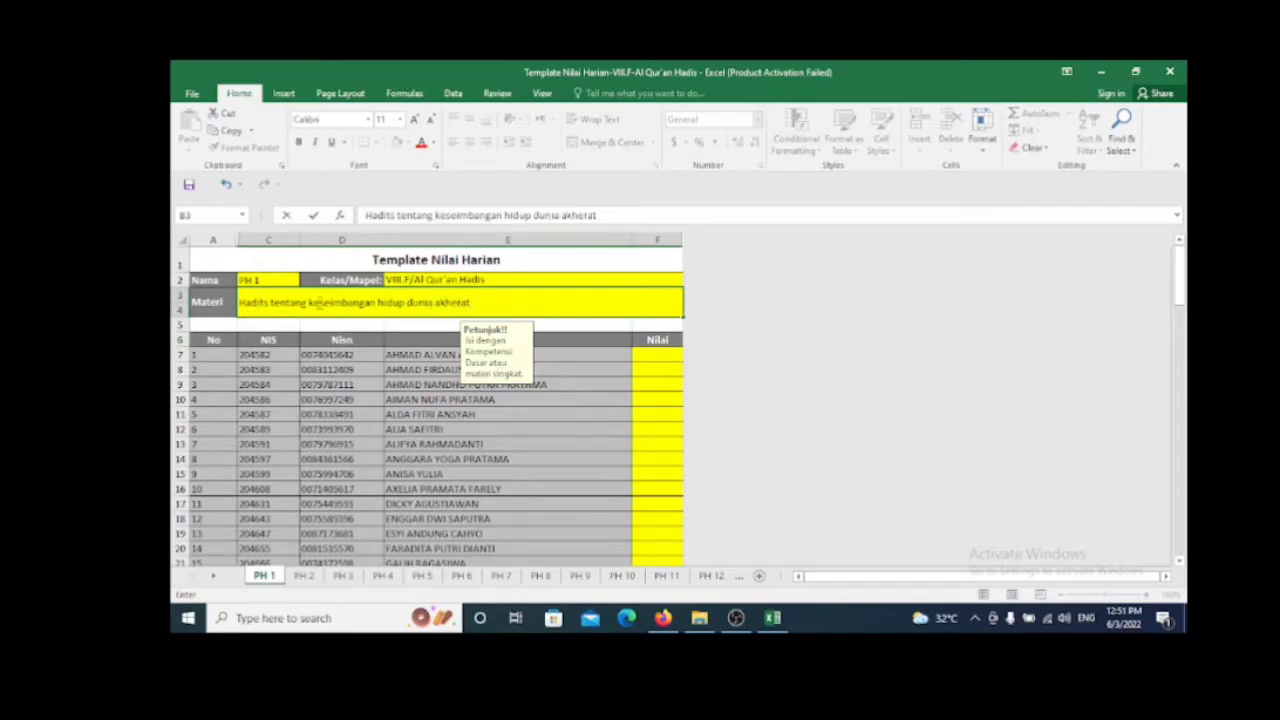
Enter the grades 80, 82 and 84 for the first three students in cells F7 to F9.
left_click(667, 354)
type("80")
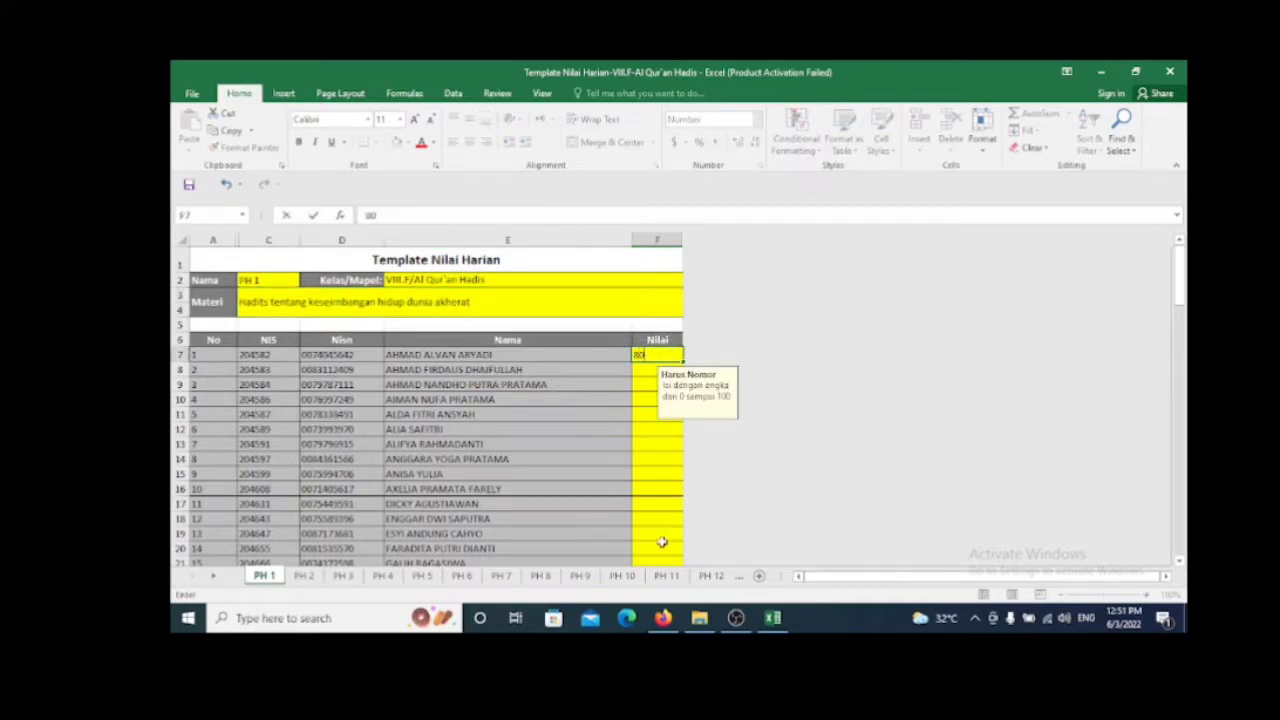
key("Return")
type("82")
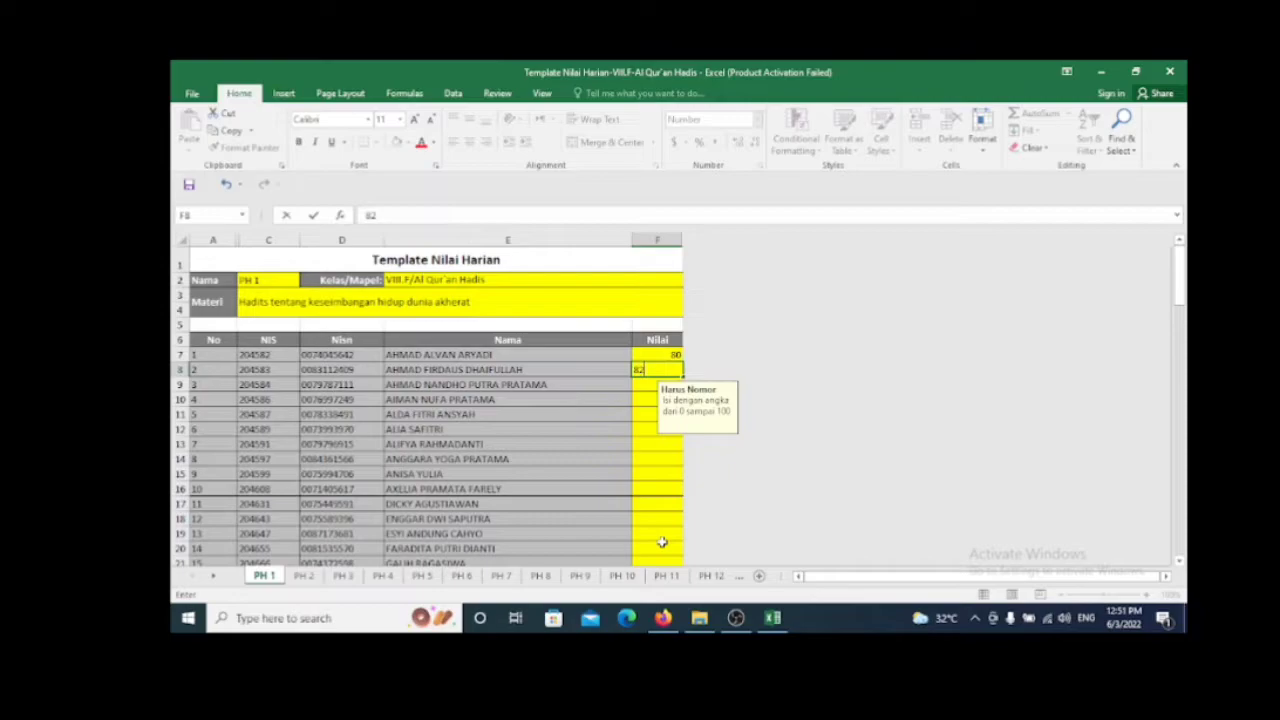
key("Return")
type("8")
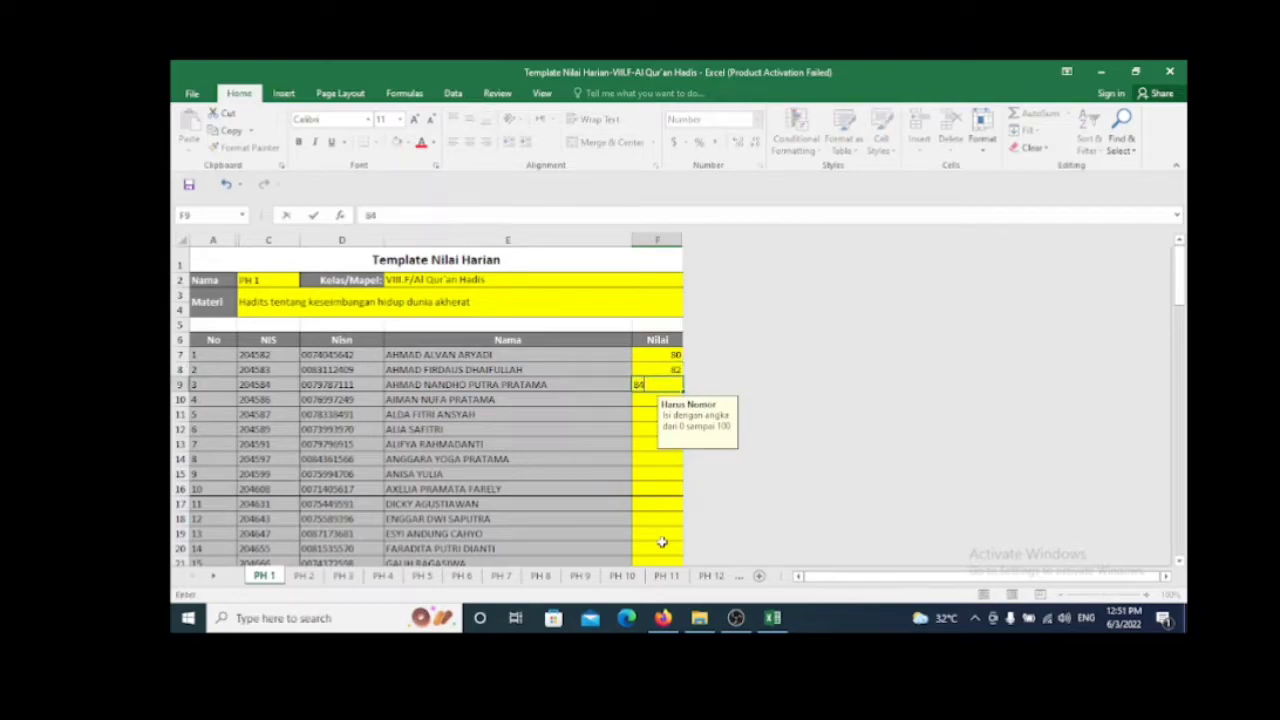
type("4")
key("Return")
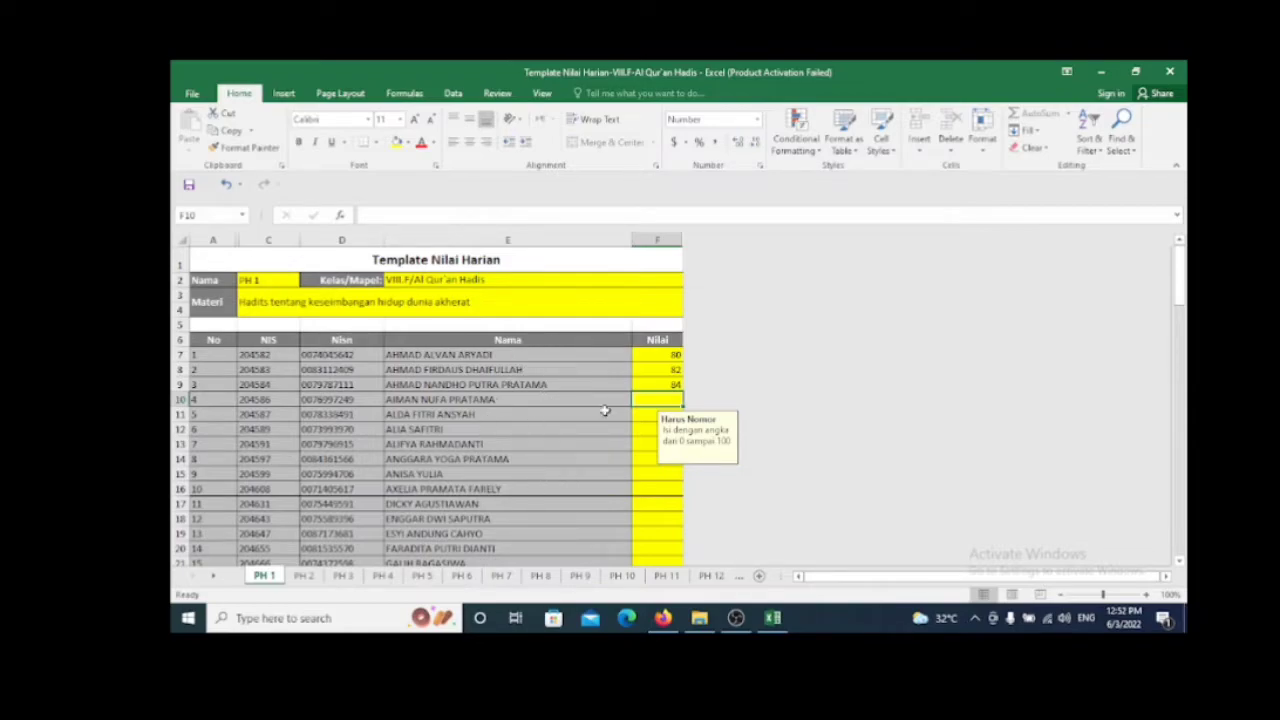
Go through the remaining Nilai cells down to the last student in row 38.
key("Down")
key("Down")
key("Down")
key("Down")
key("Down")
key("Down")
key("Down")
key("Down")
key("Down")
key("Down")
key("Down")
key("Down")
key("Down")
key("Down")
key("Down")
key("Down")
key("Down")
key("Down")
key("Down")
key("Down")
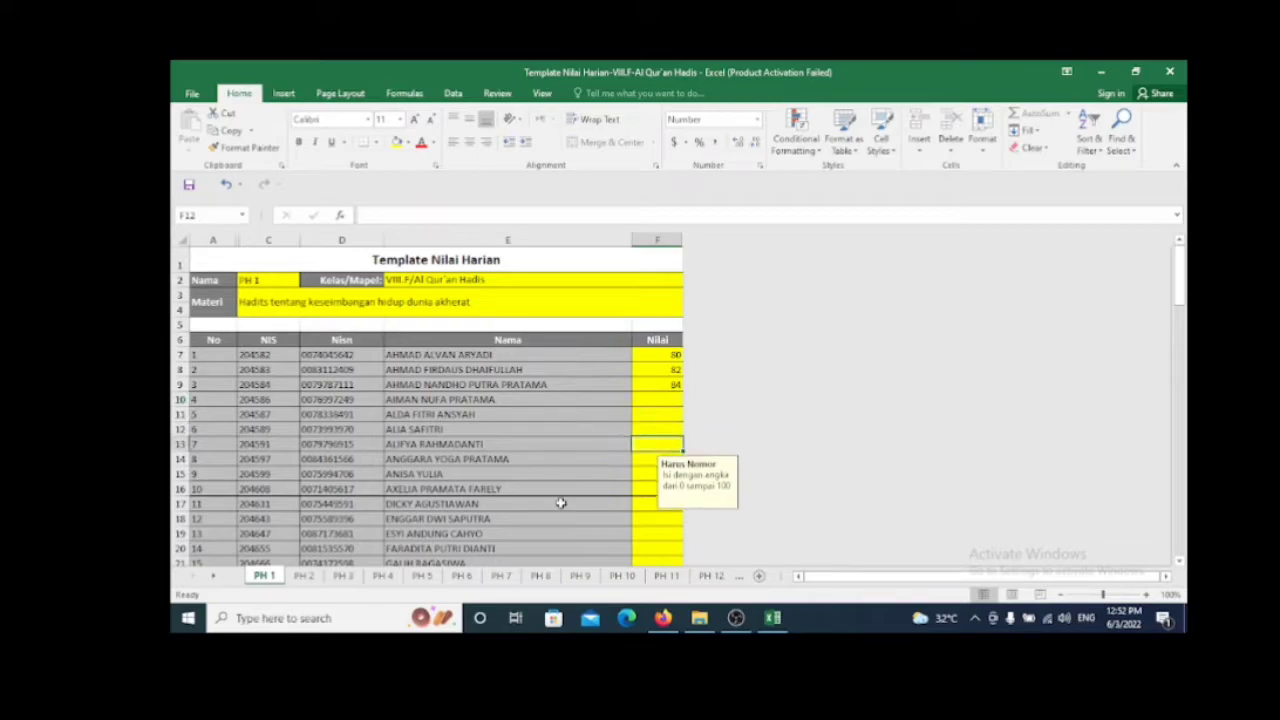
key("Down")
key("Down")
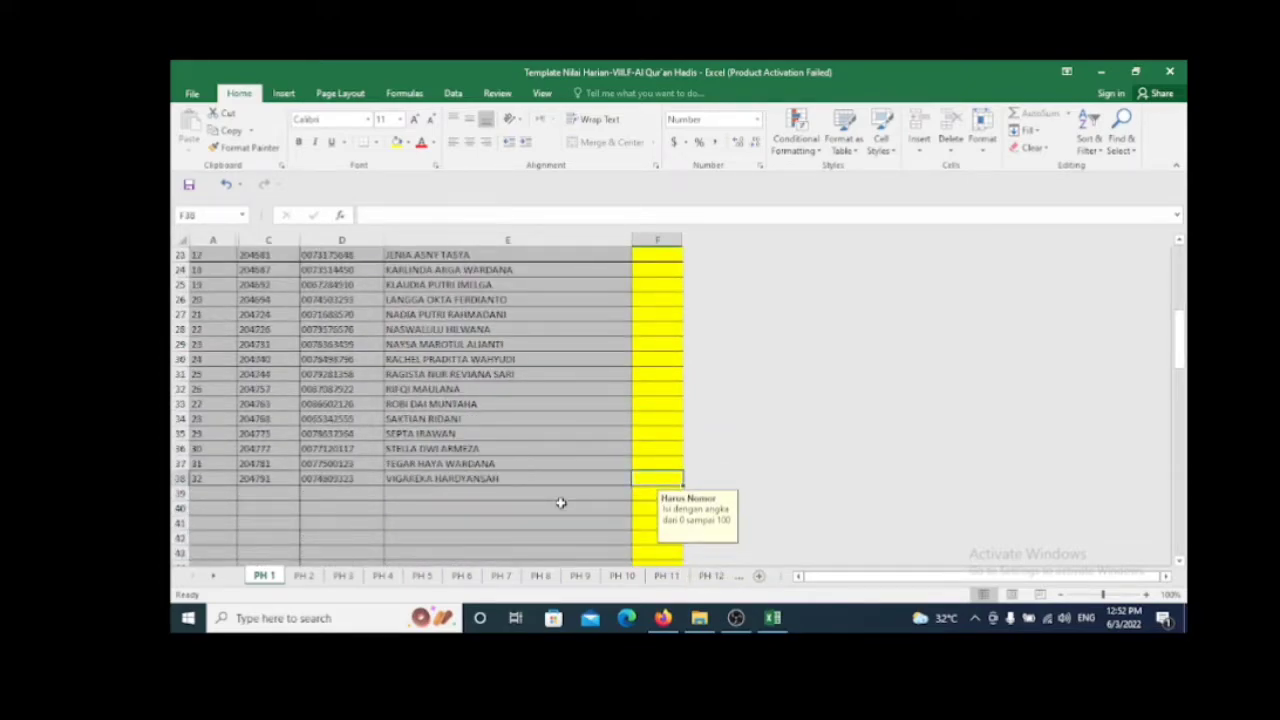
Save the daily grades template from sheet PH 1 and close the workbook.
key("Up")
key("Up")
key("Up")
key("ctrl+Home")
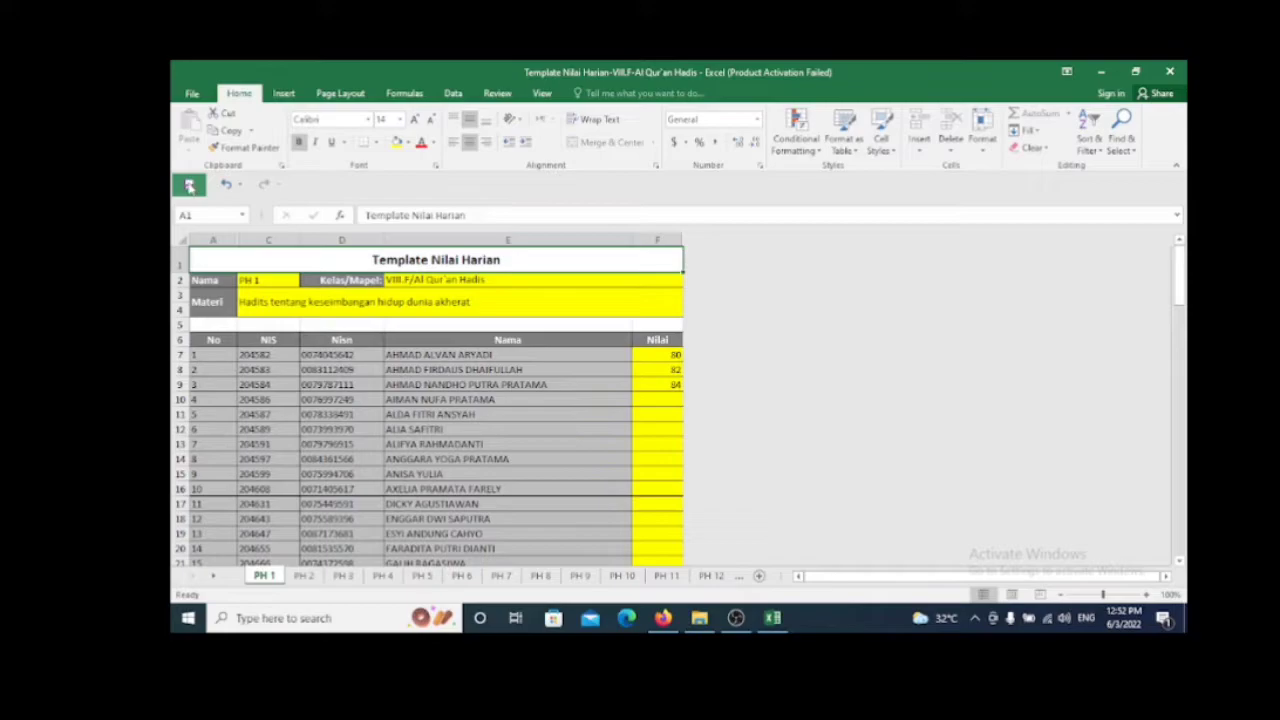
left_click(189, 186)
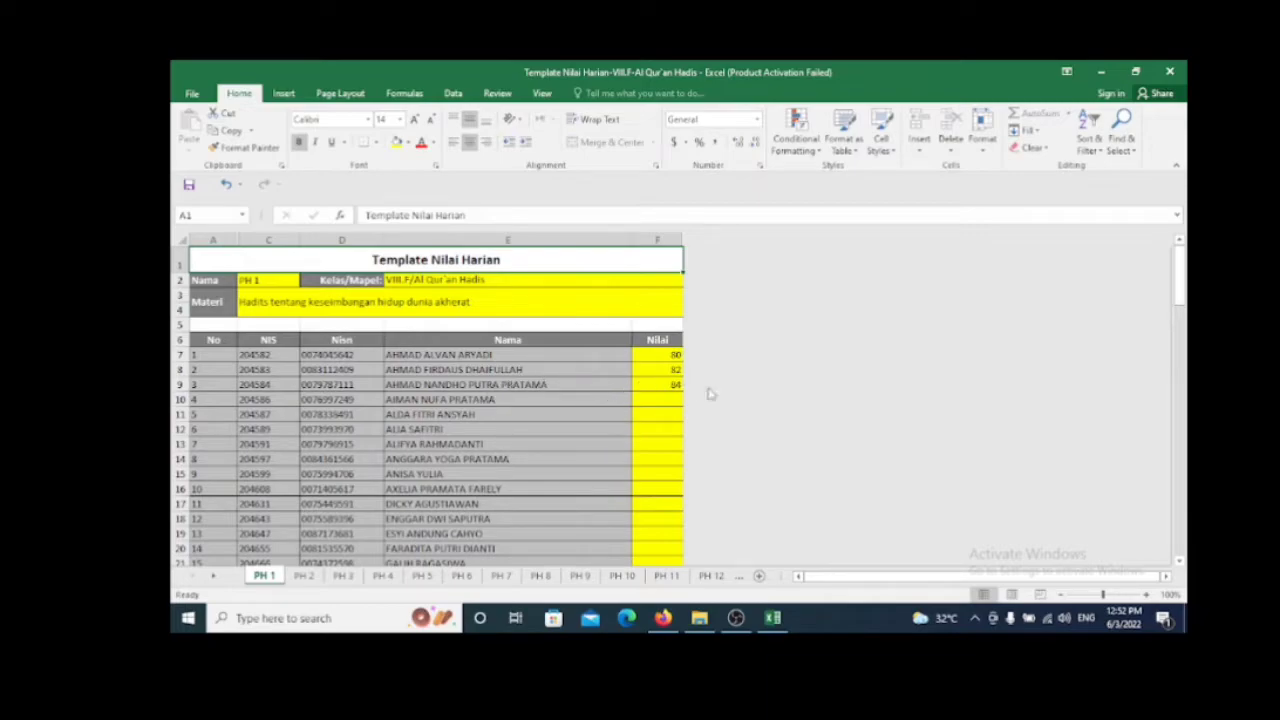
left_click(666, 355)
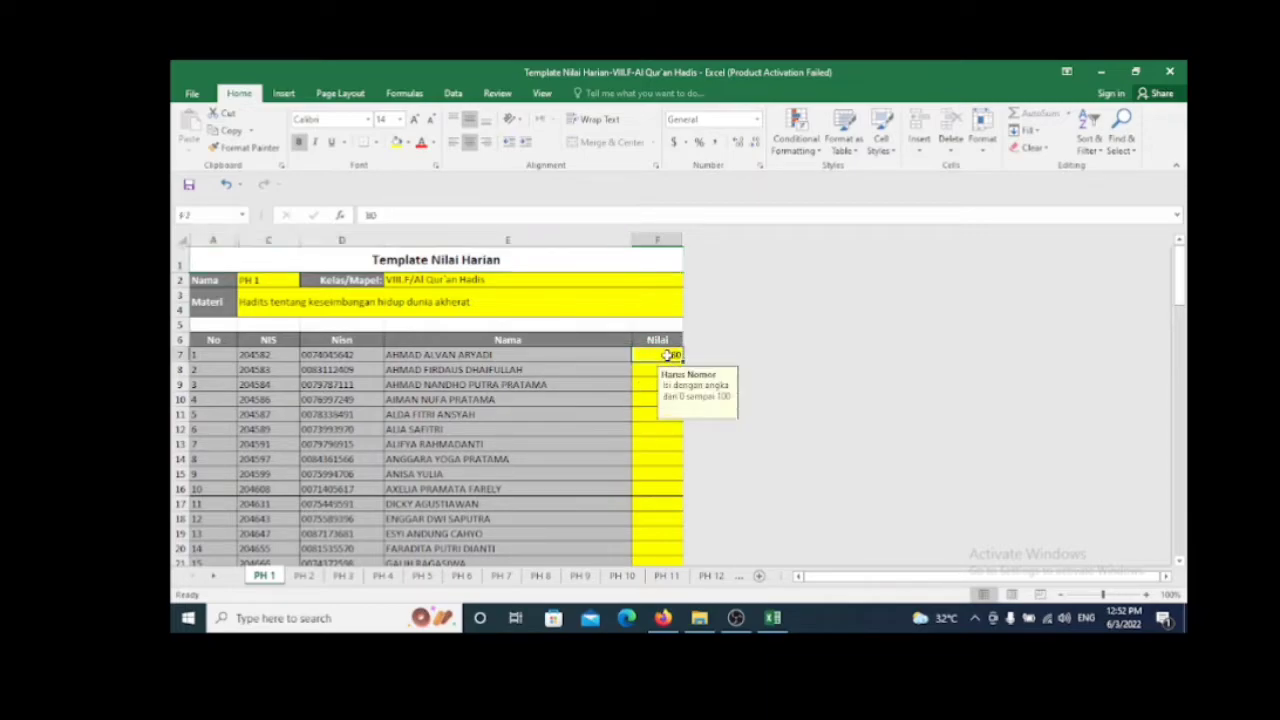
left_click(646, 415)
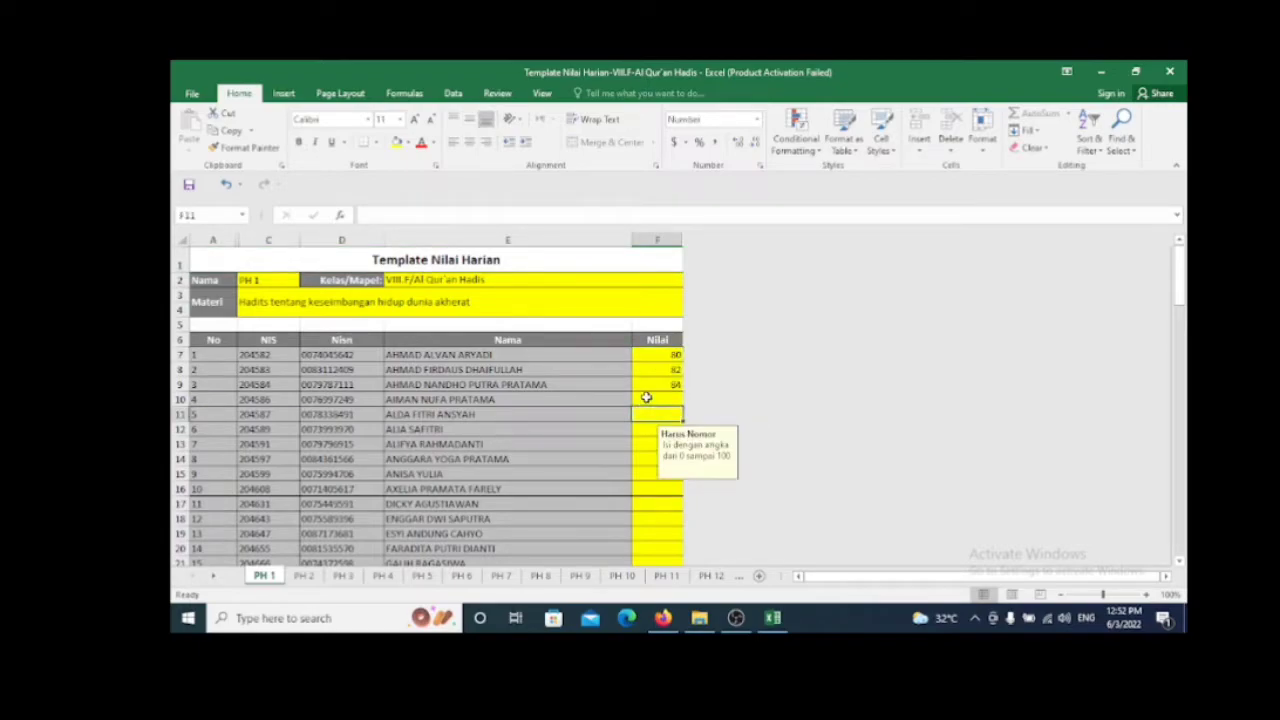
left_click(646, 398)
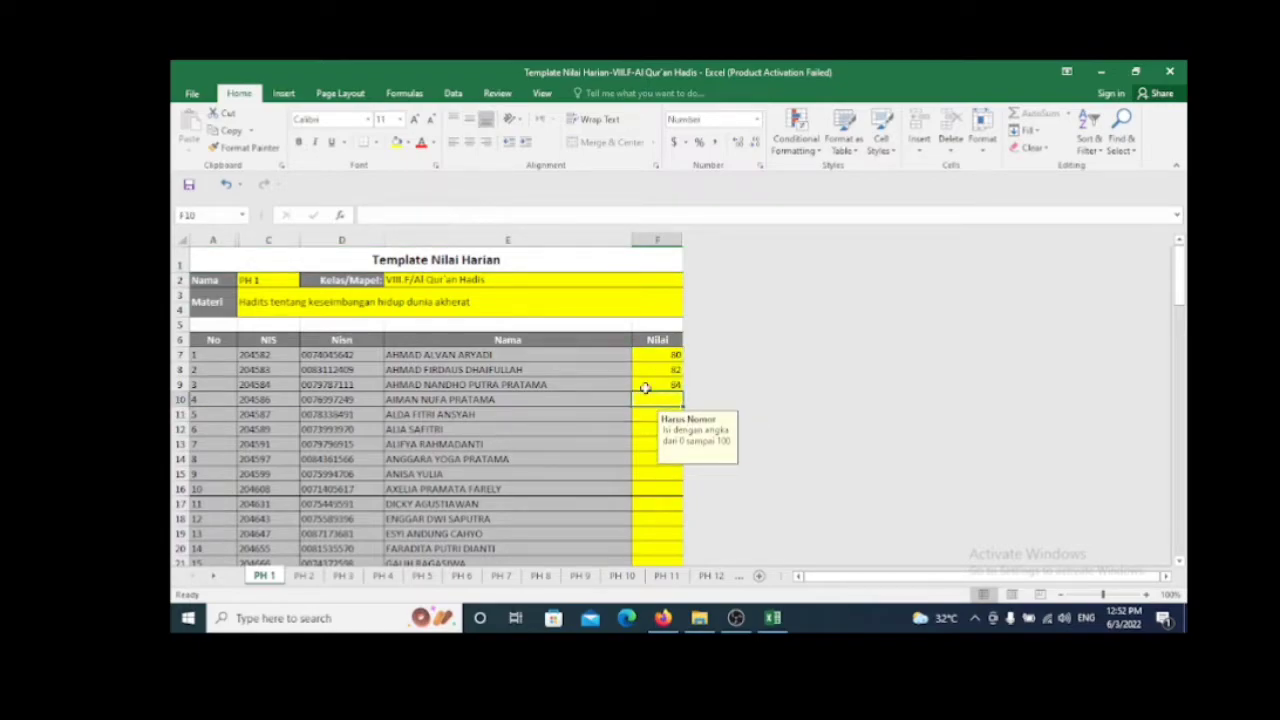
left_click(1171, 73)
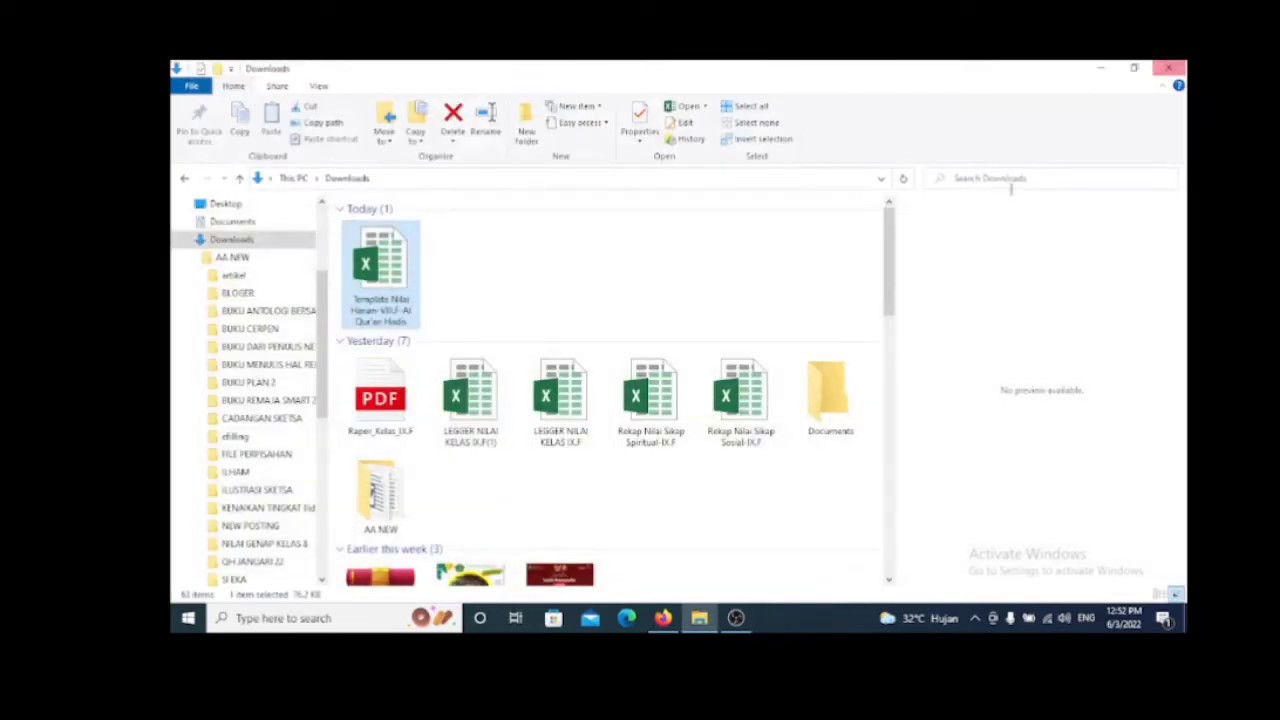
Switch back to Firefox and reopen the Upload Nilai dialog for the class VIII F daily grades by way of the Nilai Pengetahuan page.
left_click(663, 619)
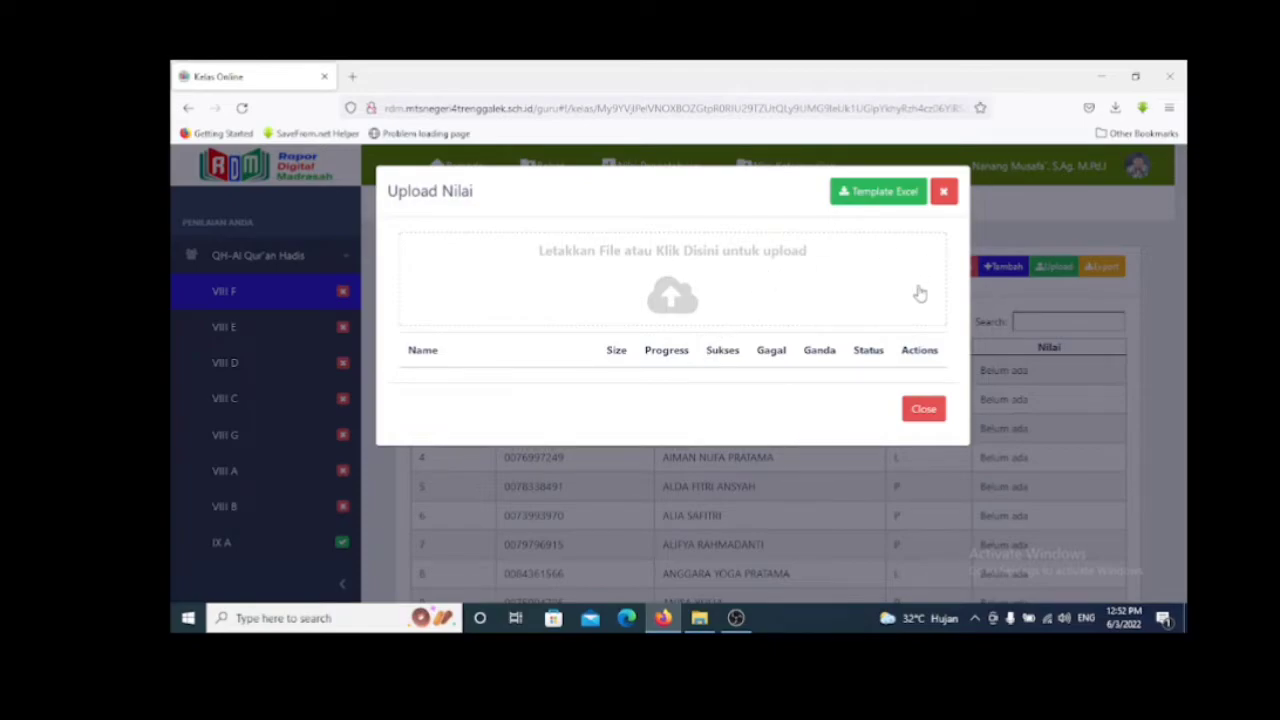
left_click(922, 412)
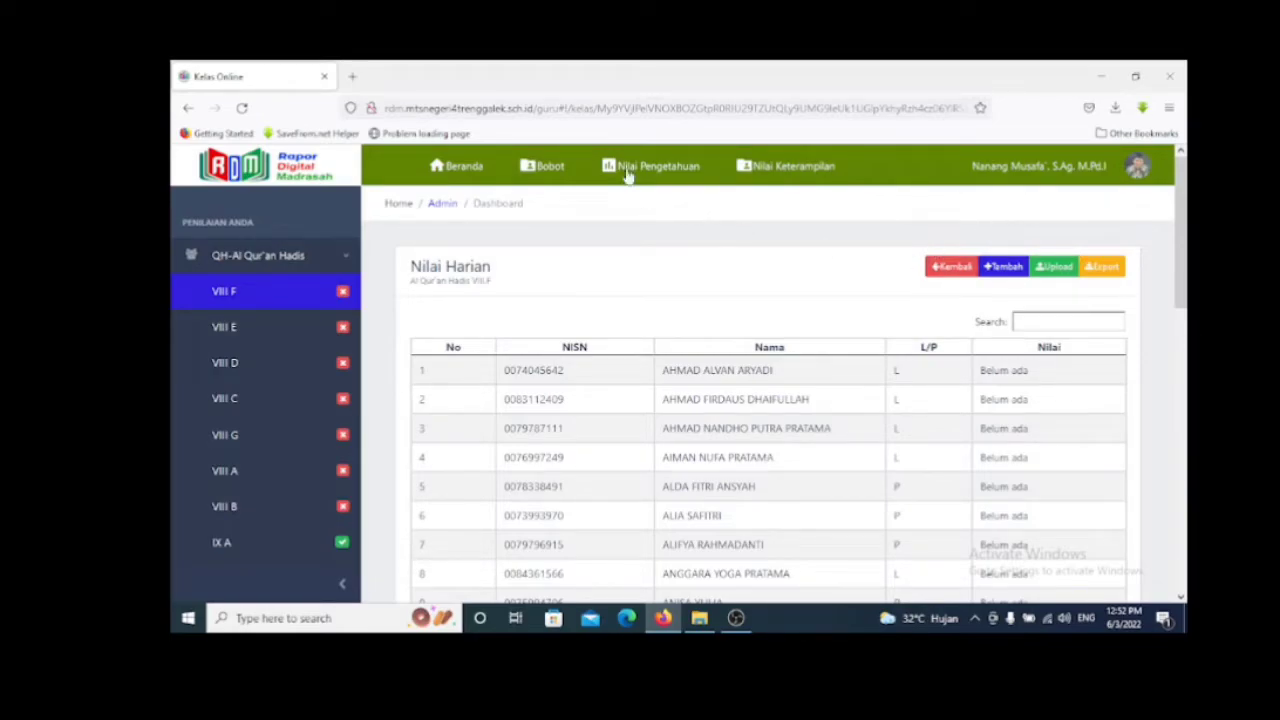
left_click(931, 270)
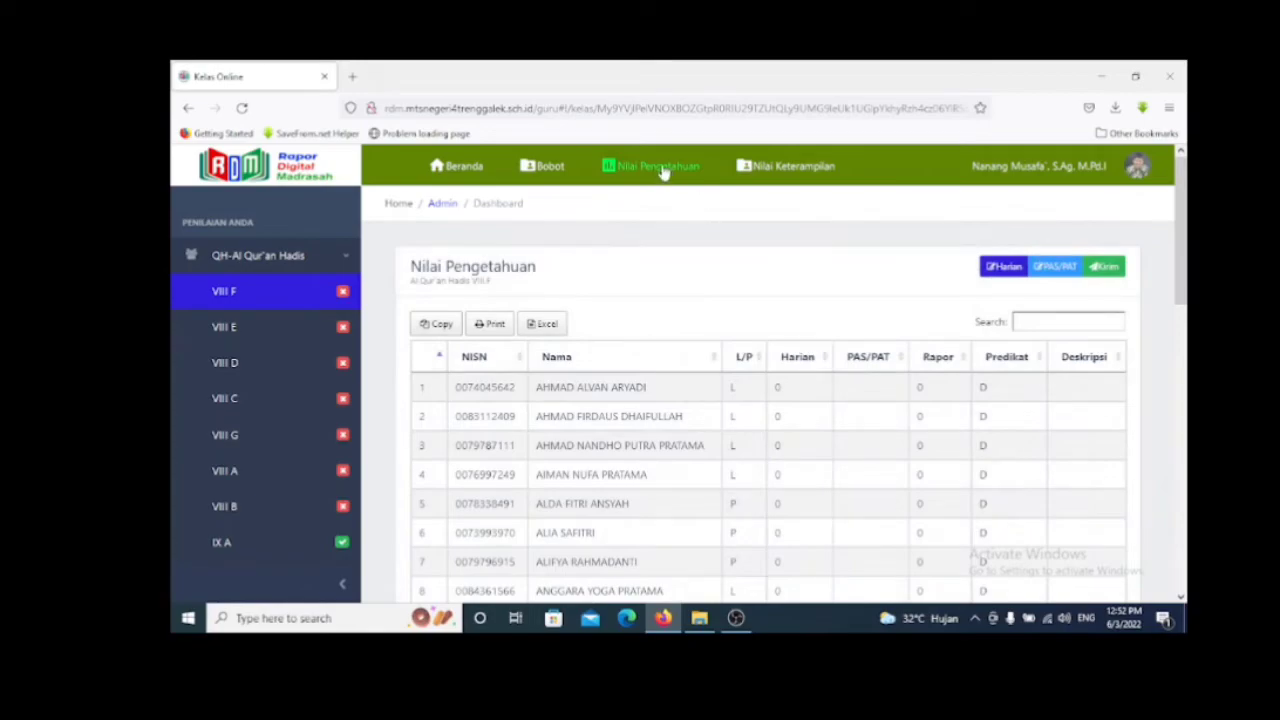
left_click(1003, 268)
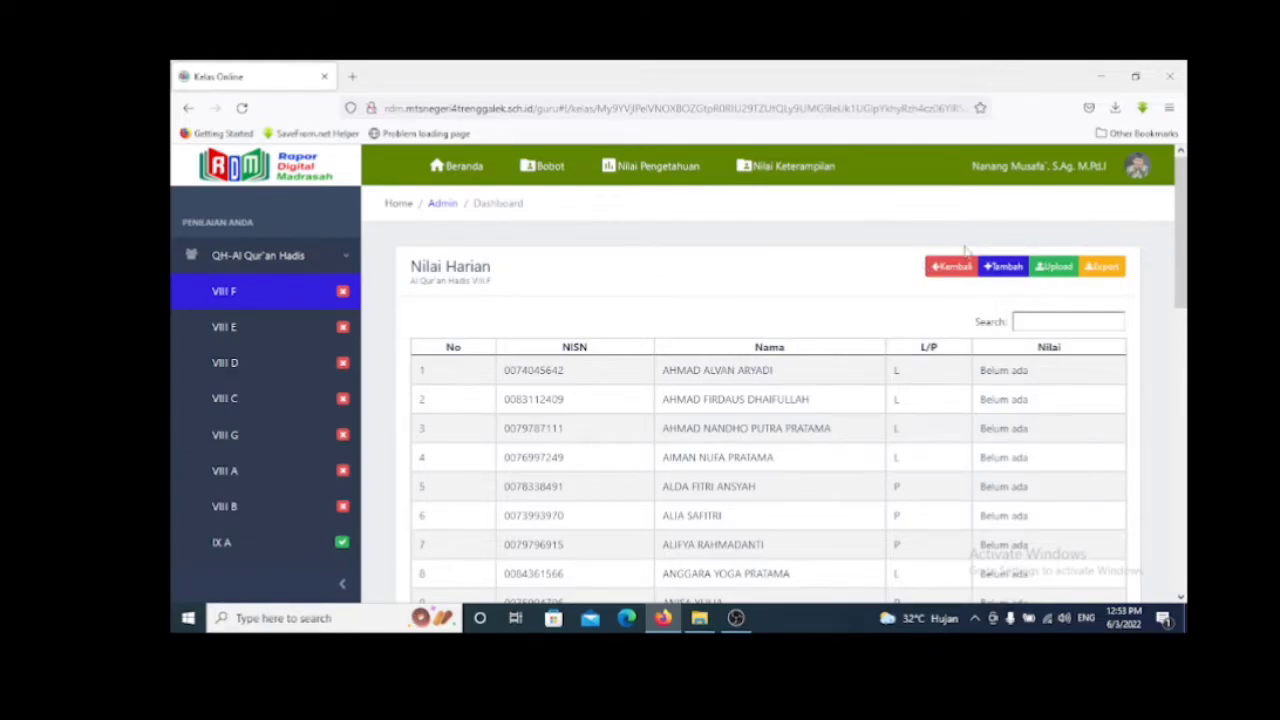
left_click(1054, 268)
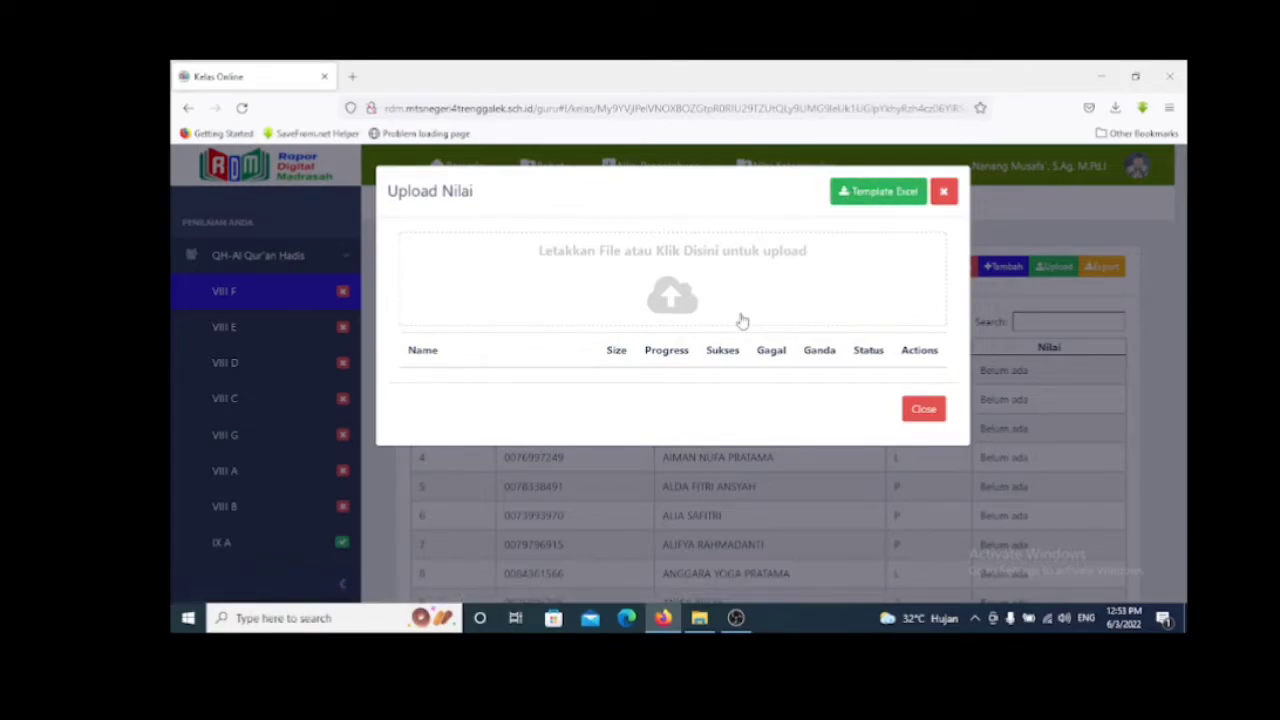
Upload the file "nilai ph" from Downloads > AA NEW > NILAI GENAP KELAS 8 as daily grades, and close the upload dialog.
left_click(641, 298)
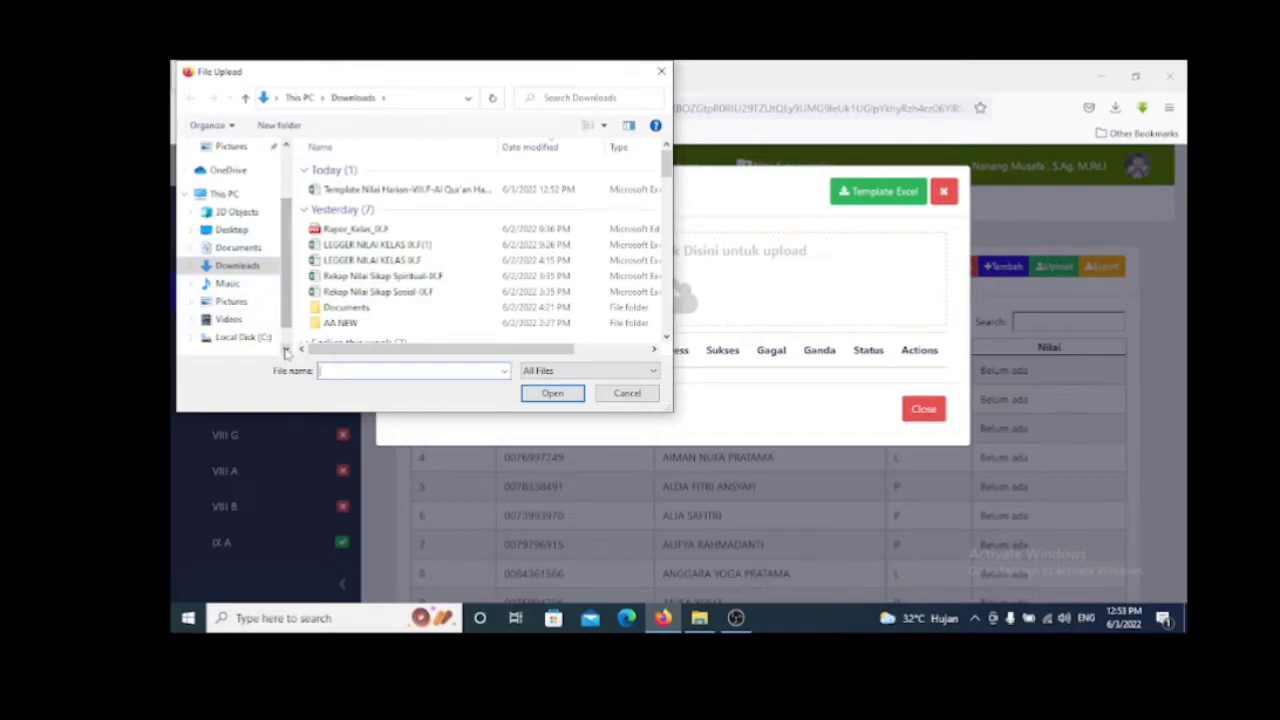
left_click(287, 352)
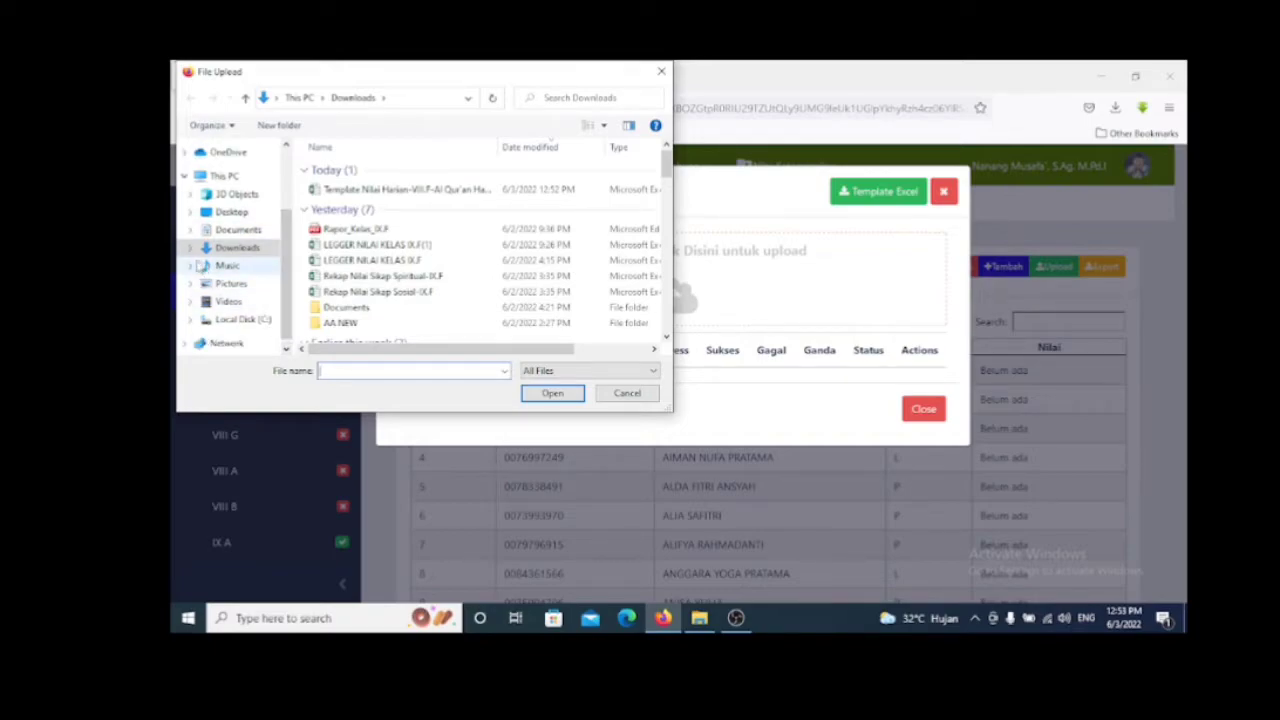
left_click(191, 250)
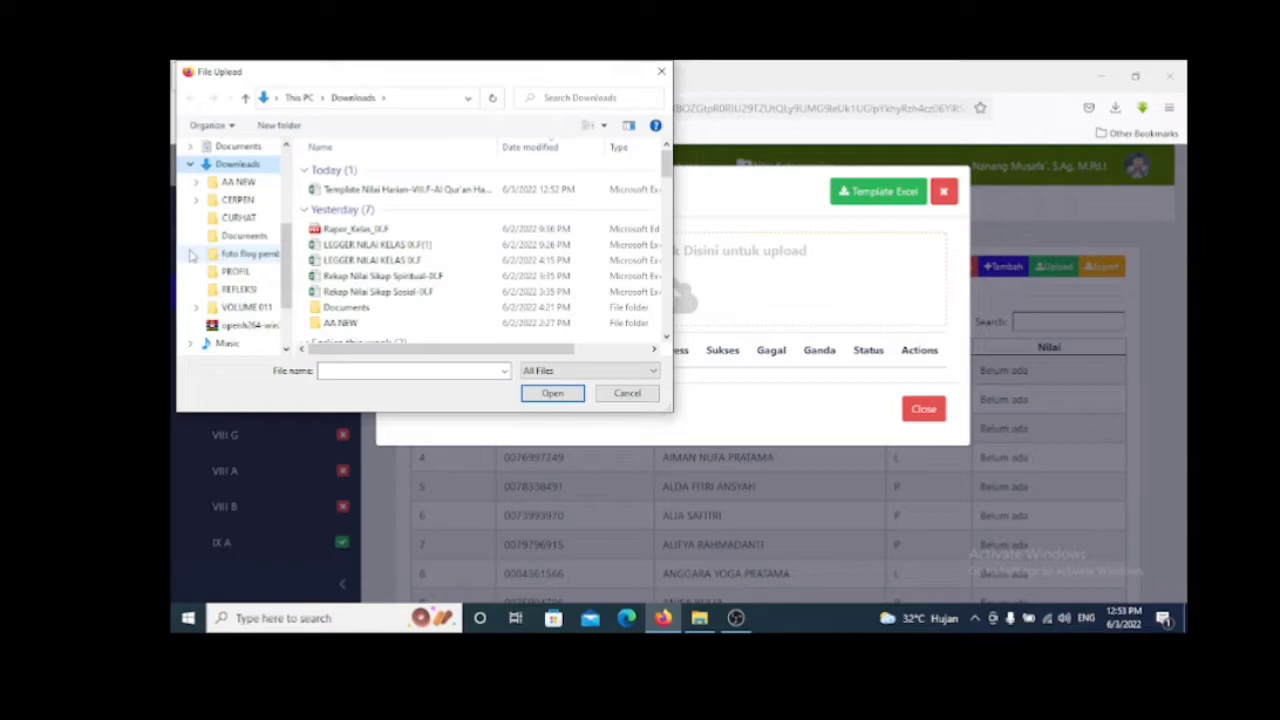
left_click(196, 183)
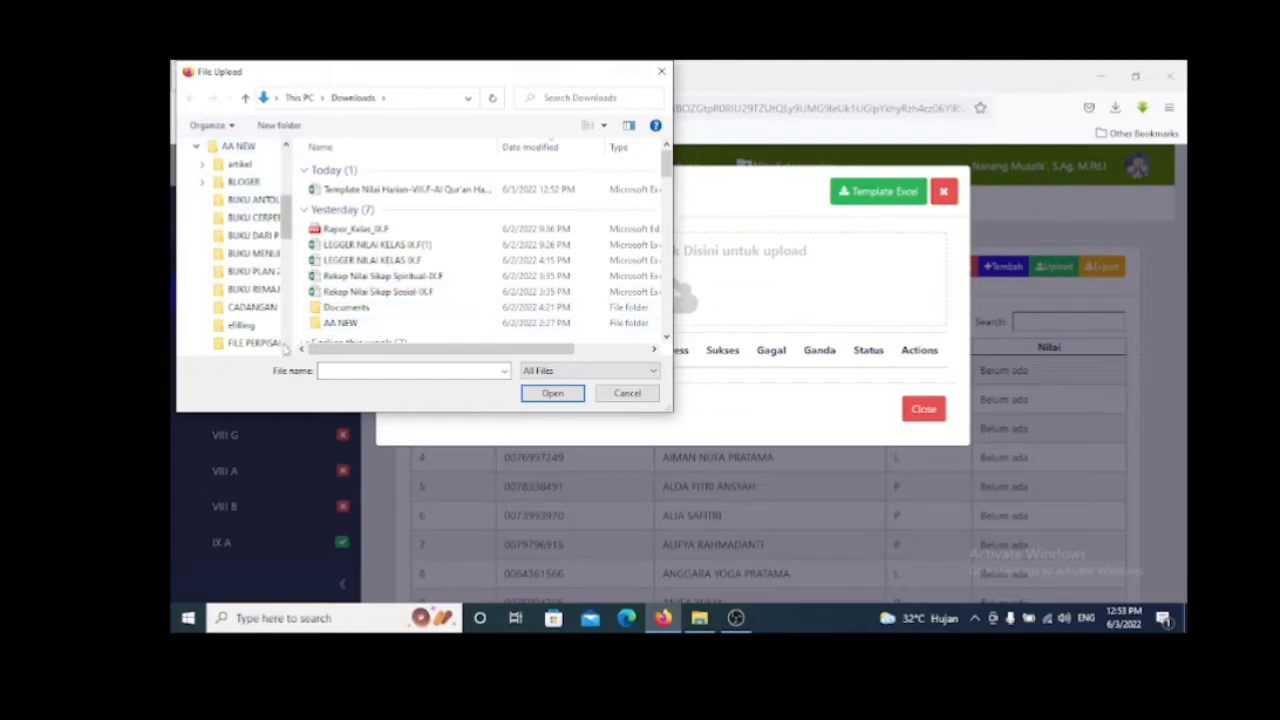
left_click(286, 352)
left_click(286, 352)
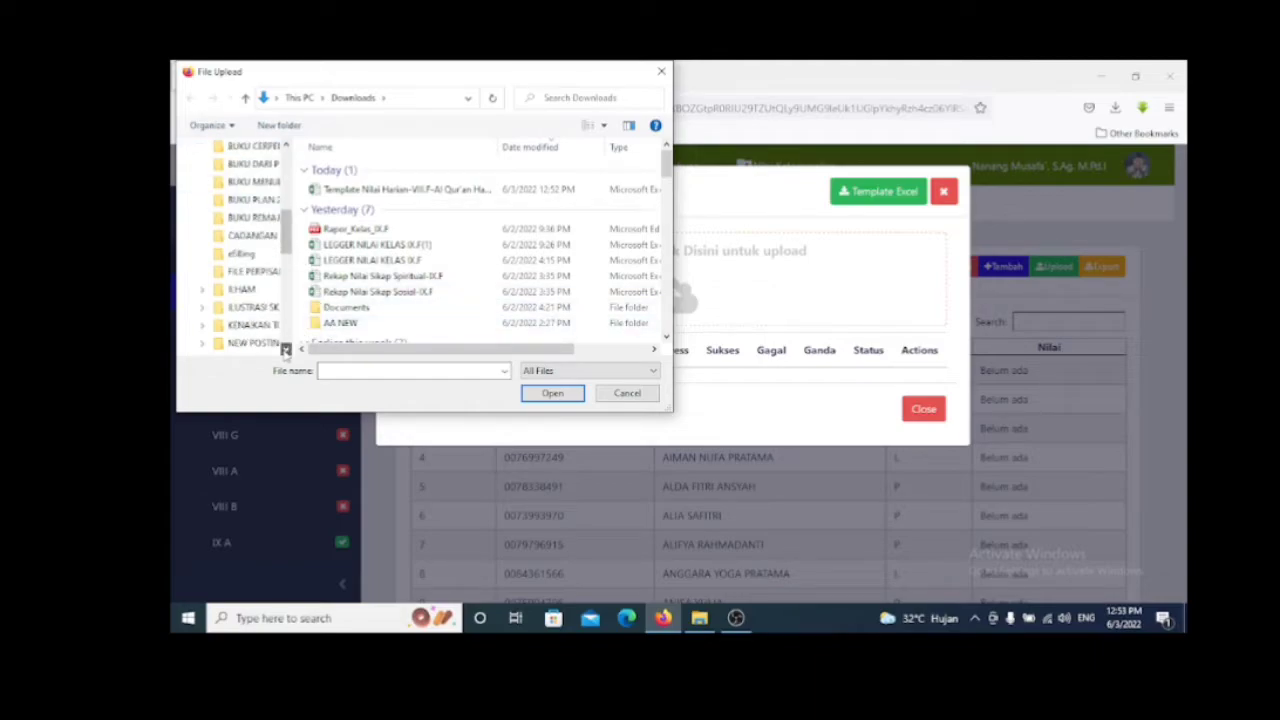
left_click(286, 350)
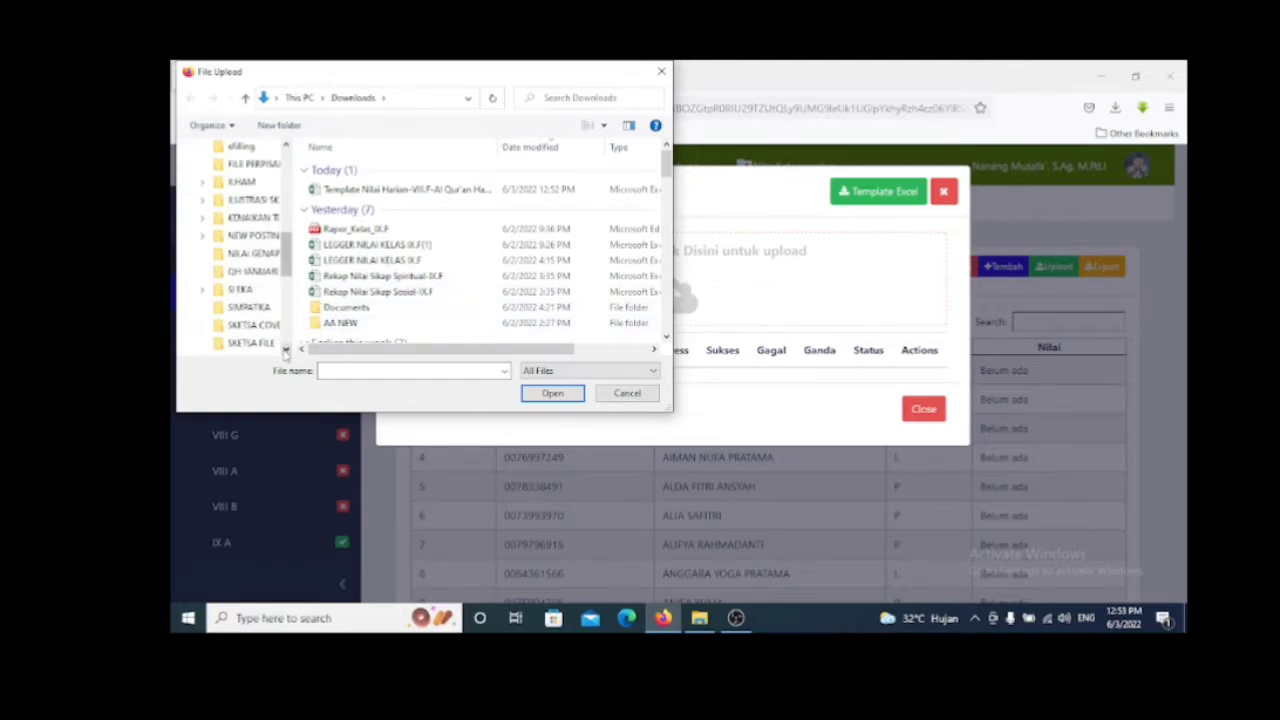
left_click(229, 258)
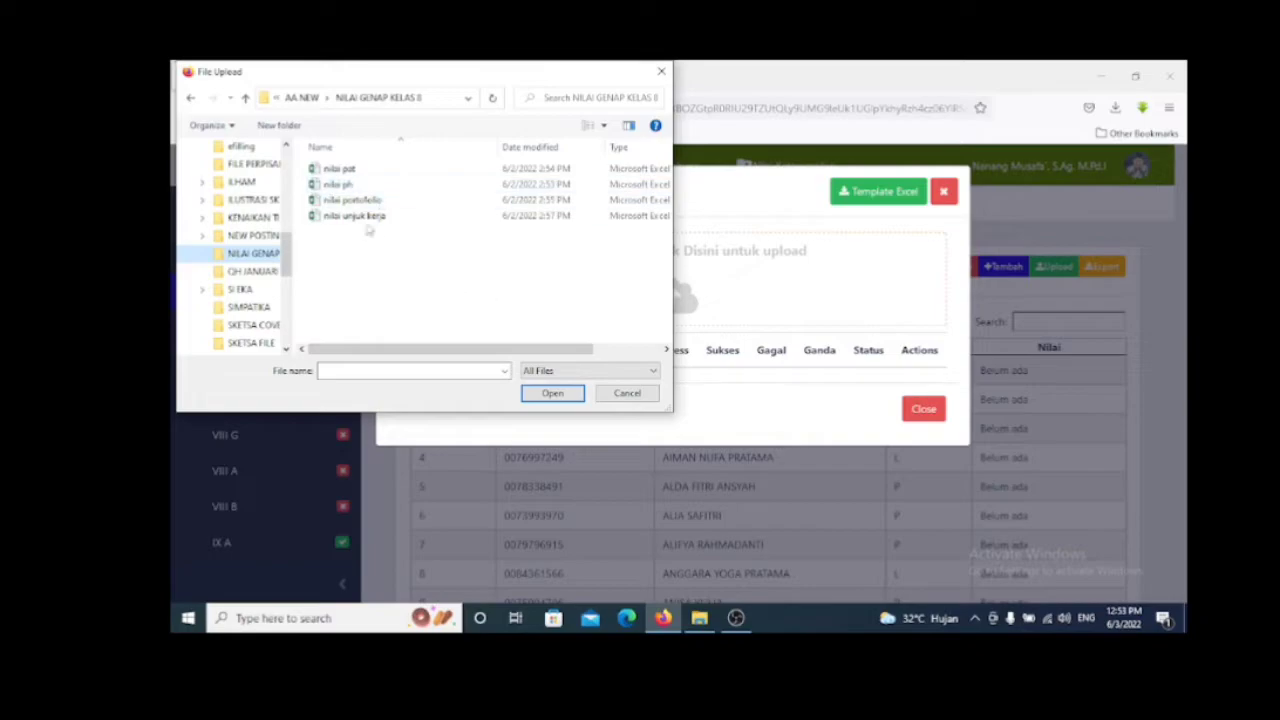
left_click(338, 185)
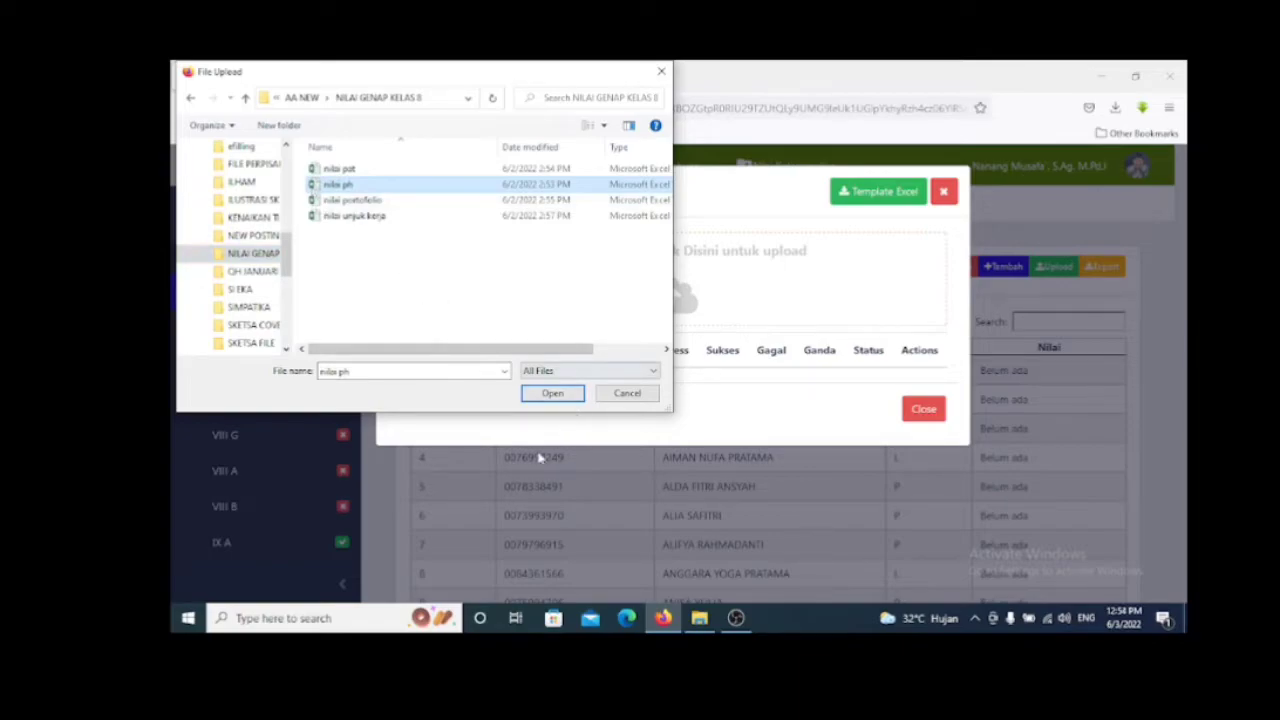
left_click(565, 395)
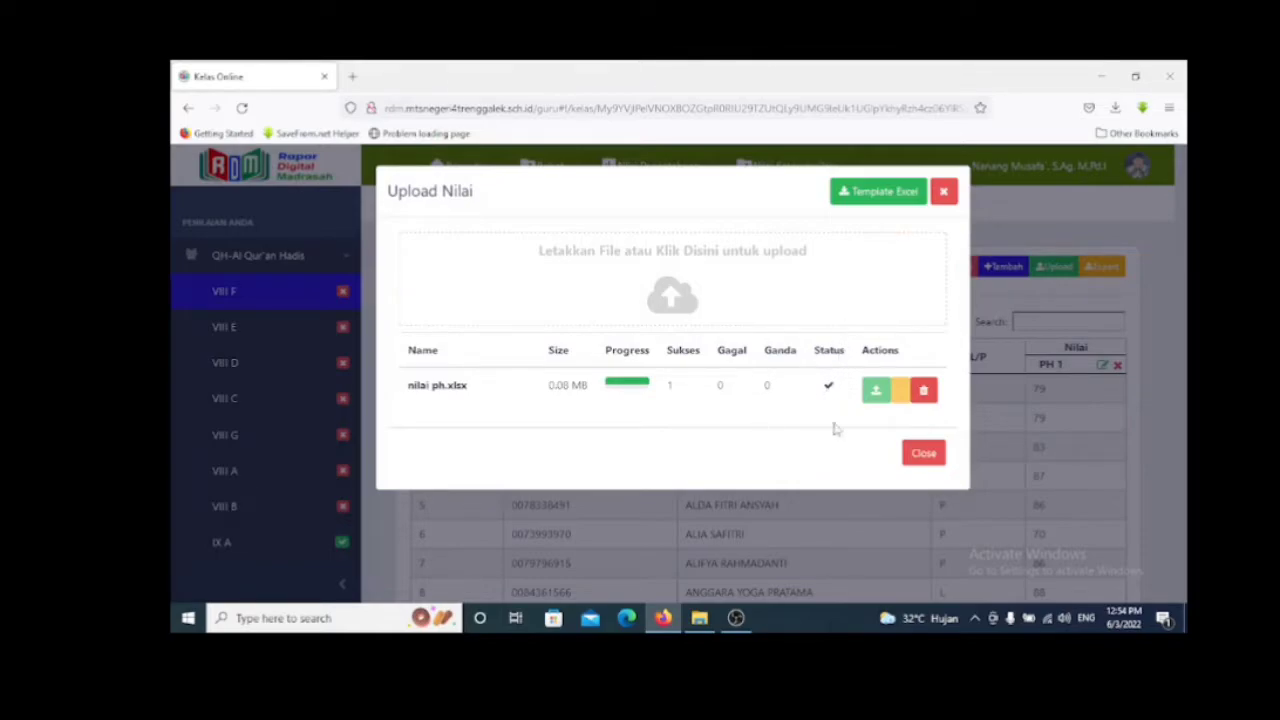
left_click(925, 456)
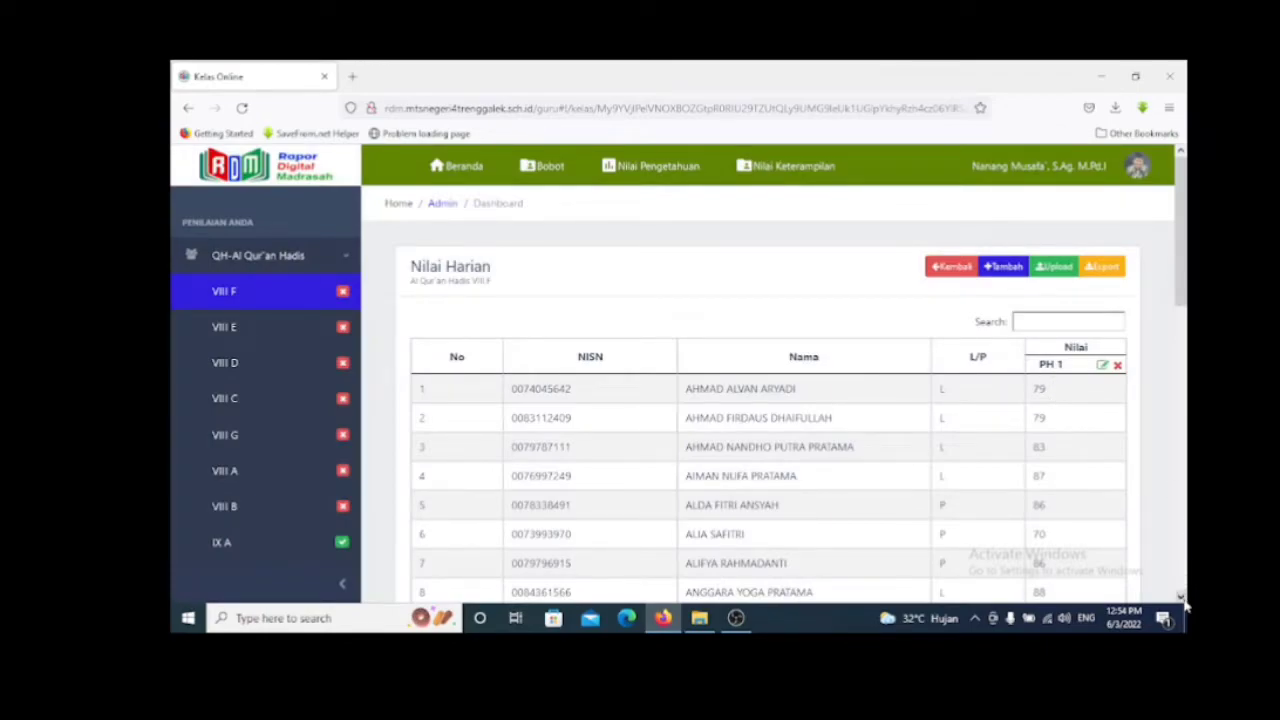
Review the uploaded PH 1 grades for all students in the Nilai Harian table.
scroll(1184, 600, "down", 6)
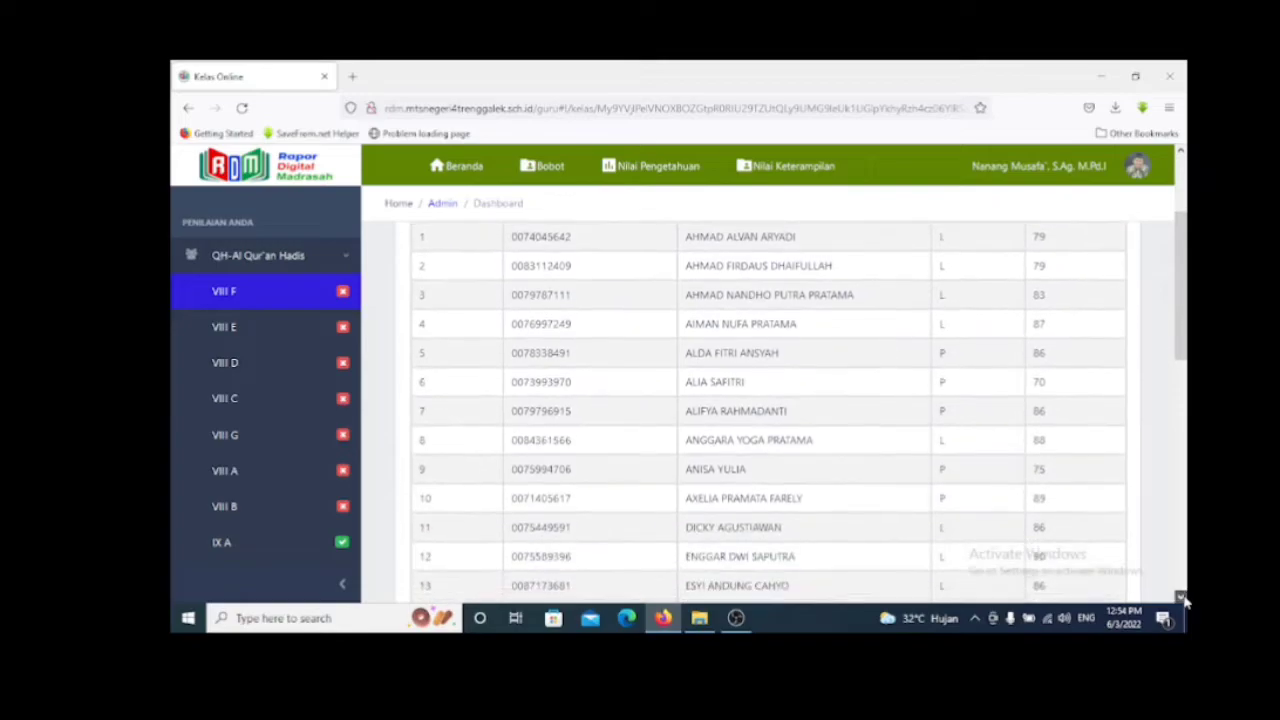
scroll(1184, 600, "down", 6)
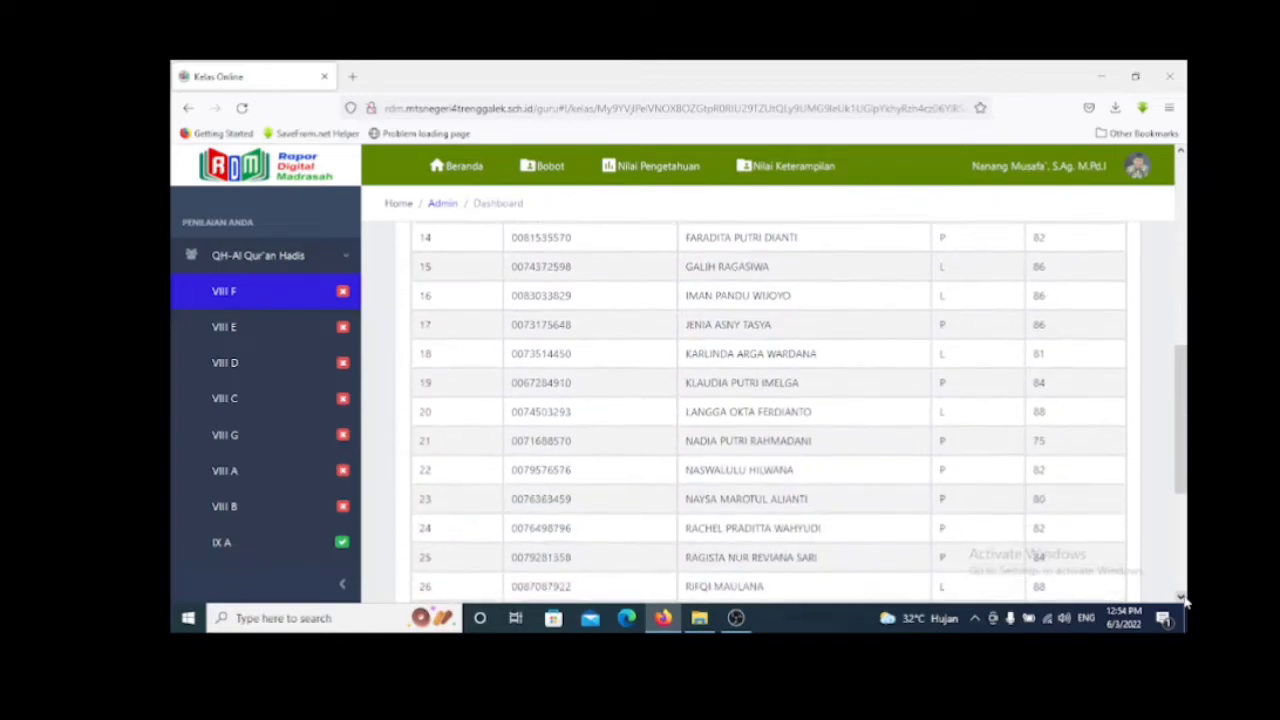
scroll(1184, 600, "down", 1)
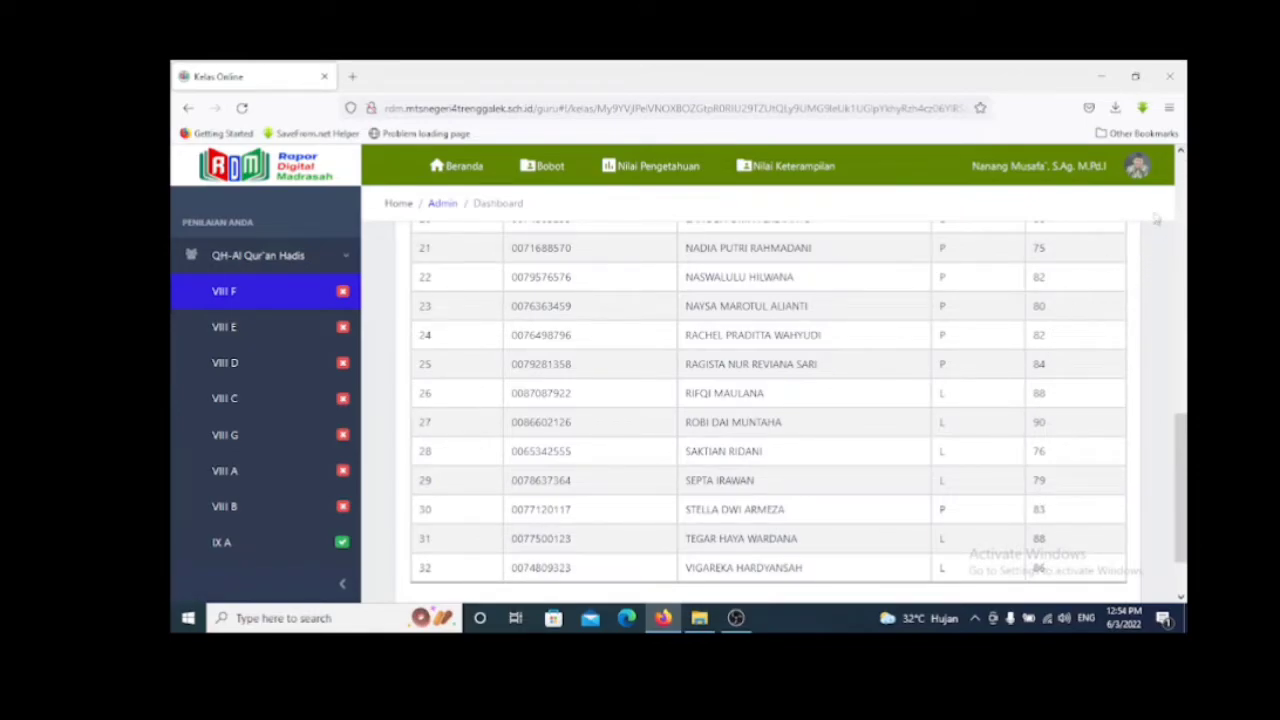
left_click(1181, 152)
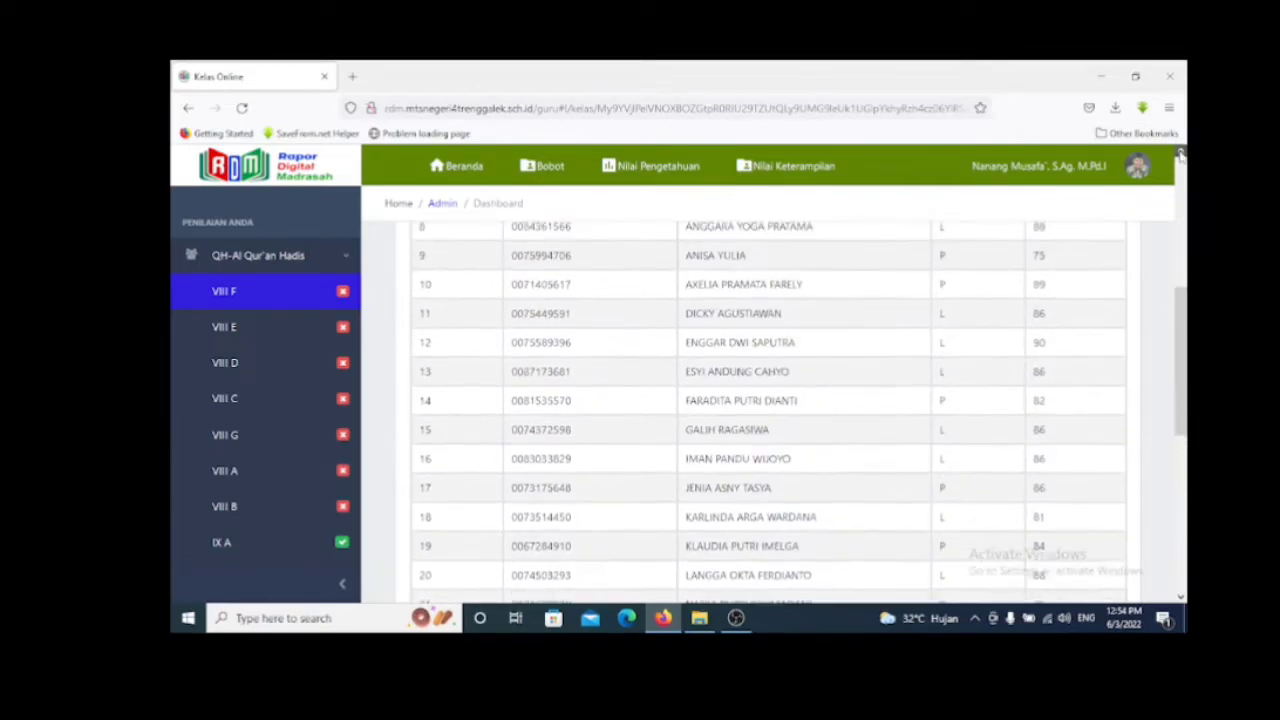
left_click(1181, 154)
left_click(1181, 154)
left_click(1181, 154)
left_click(1181, 154)
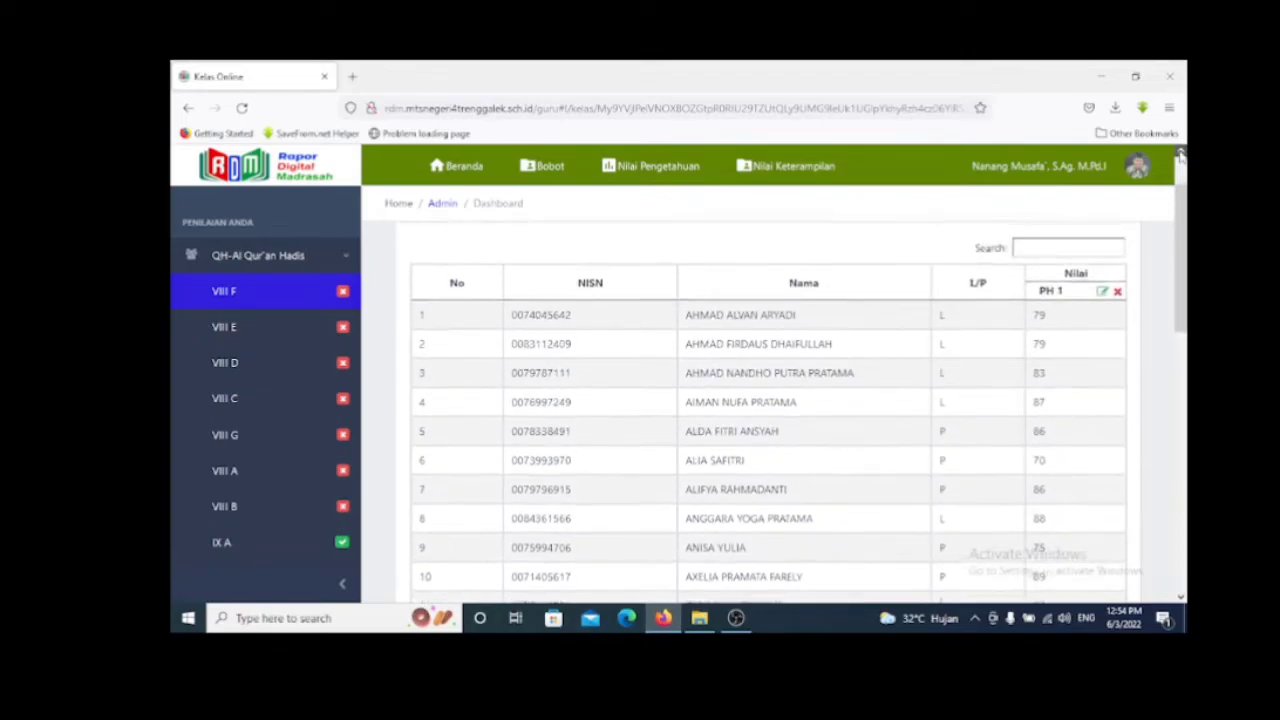
left_click(1181, 154)
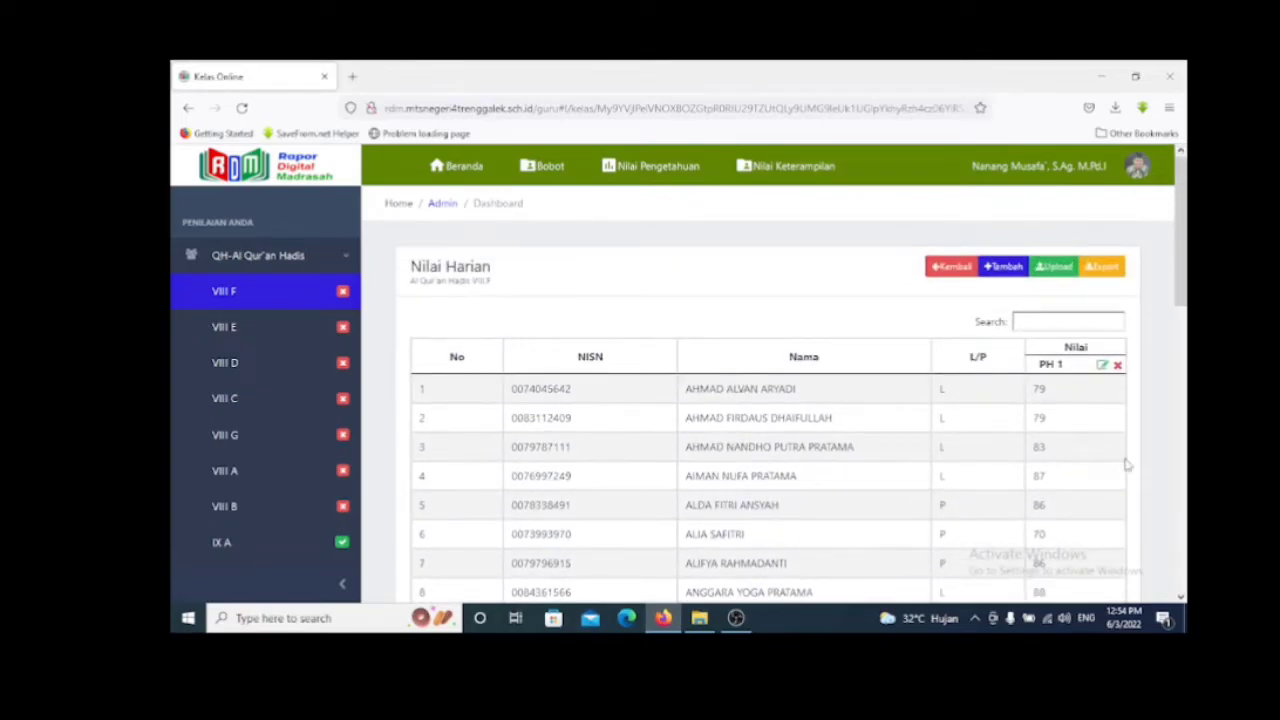
left_click(1183, 565)
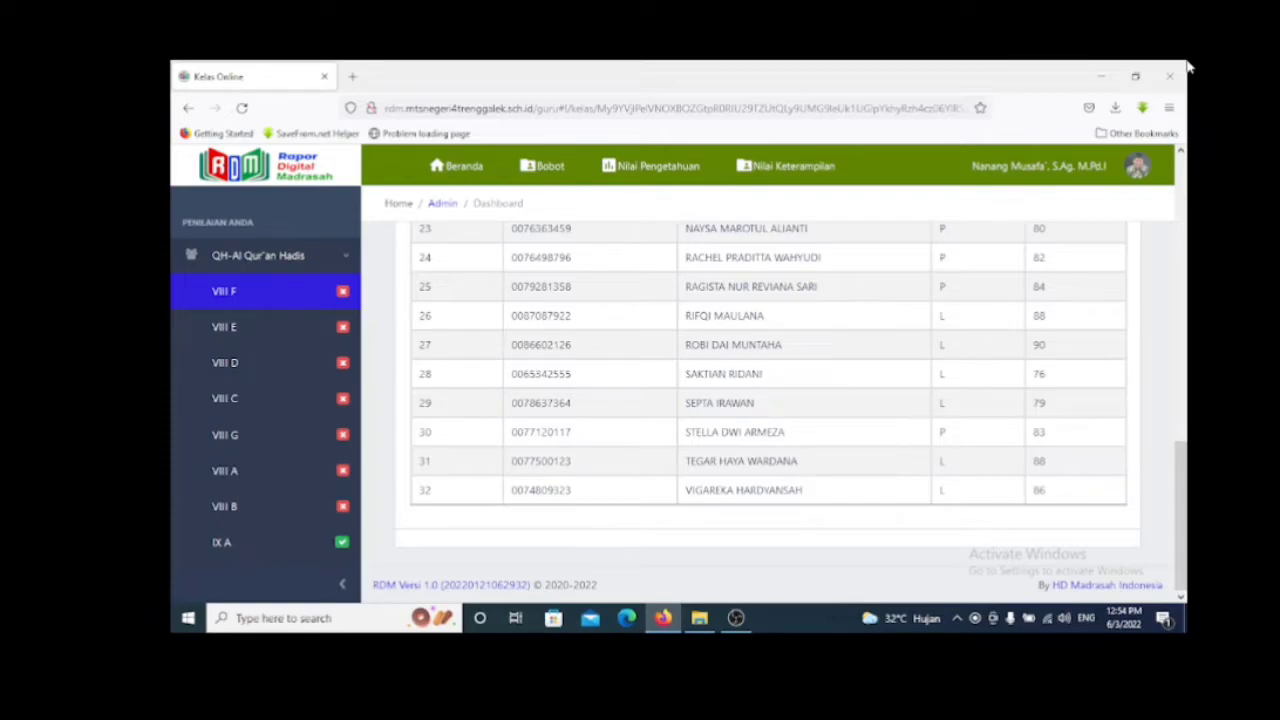
left_click_drag(1181, 482, 1179, 198)
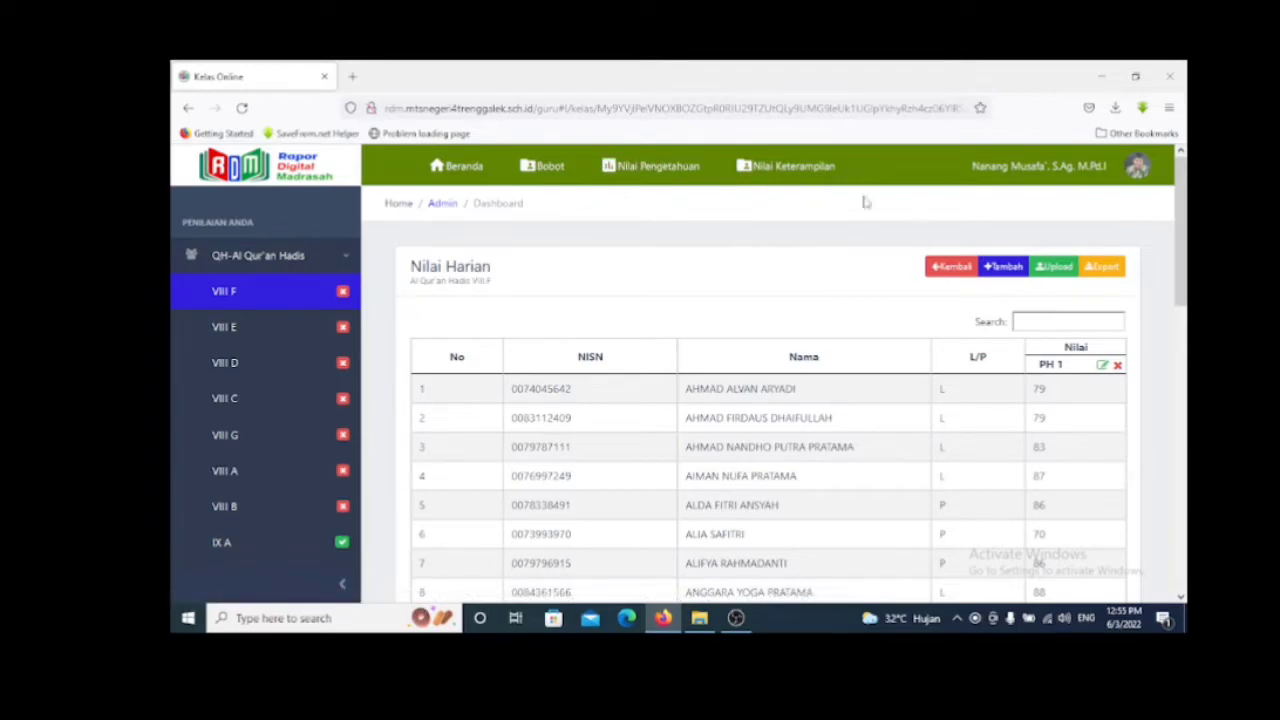
Open the Portofolio grades of class VIII F within Nilai Keterampilan.
left_click(798, 170)
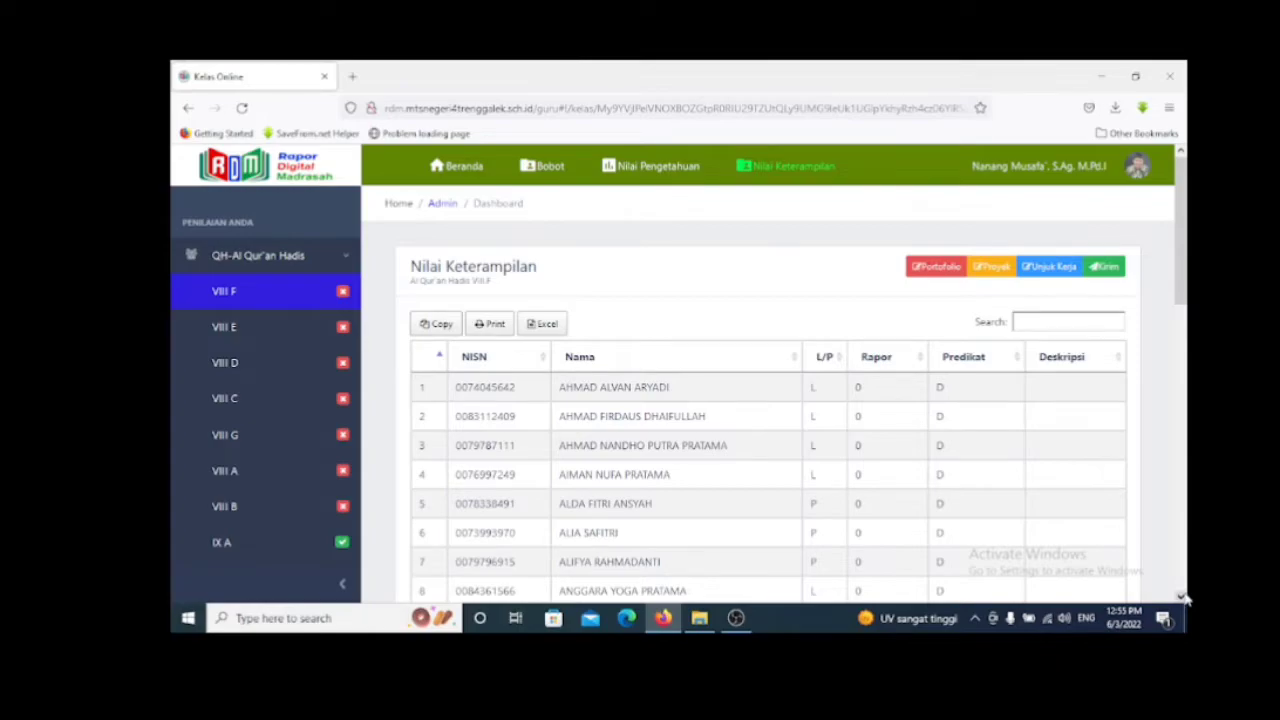
scroll(1183, 597, "down", 1)
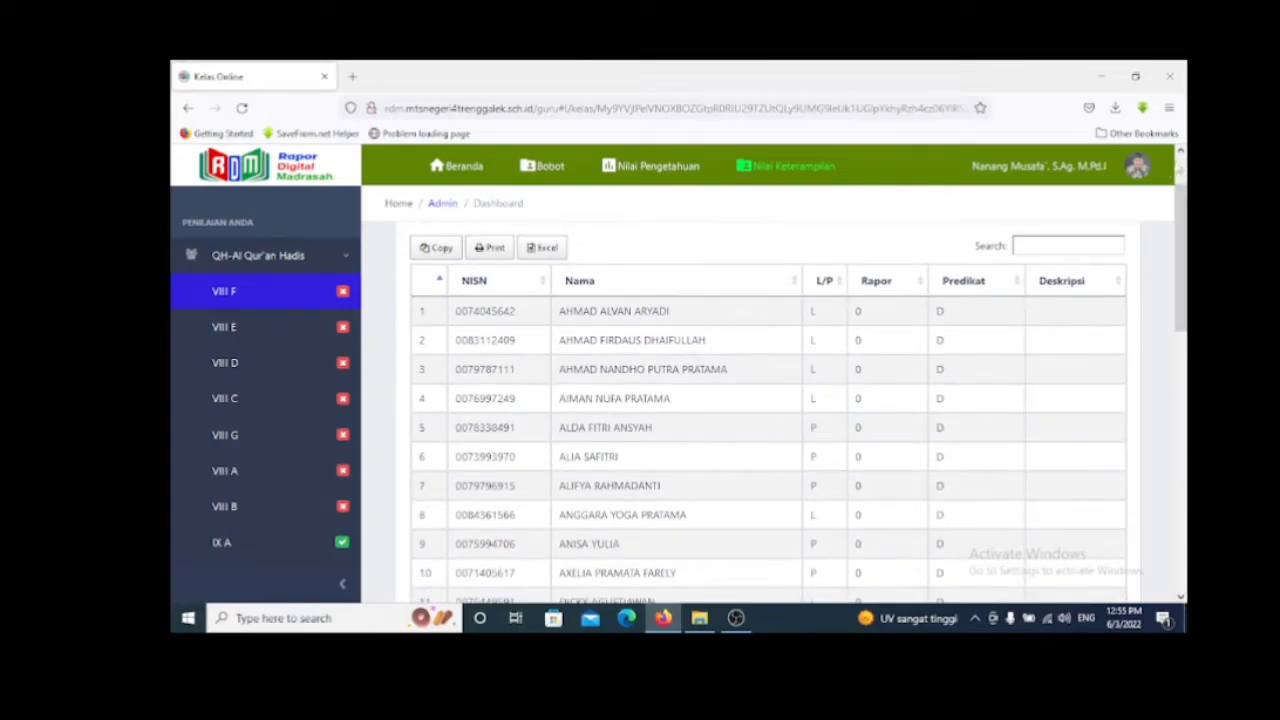
scroll(1180, 168, "up", 1)
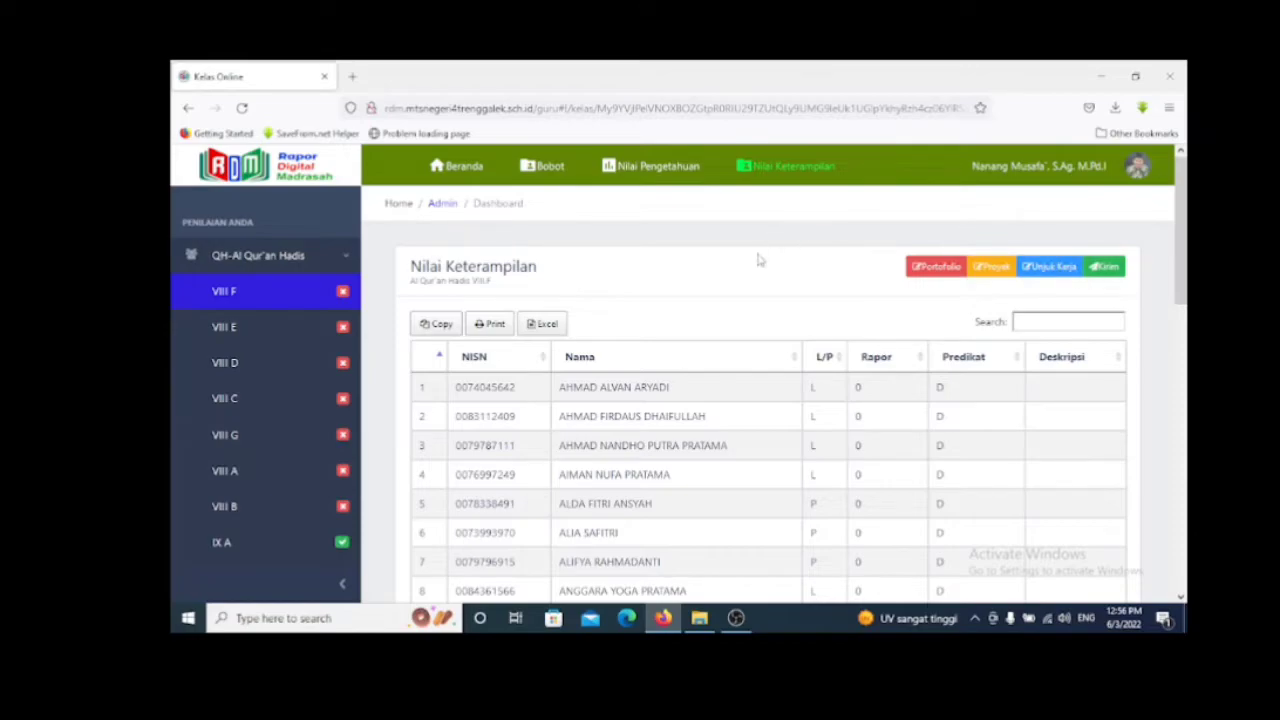
left_click(933, 270)
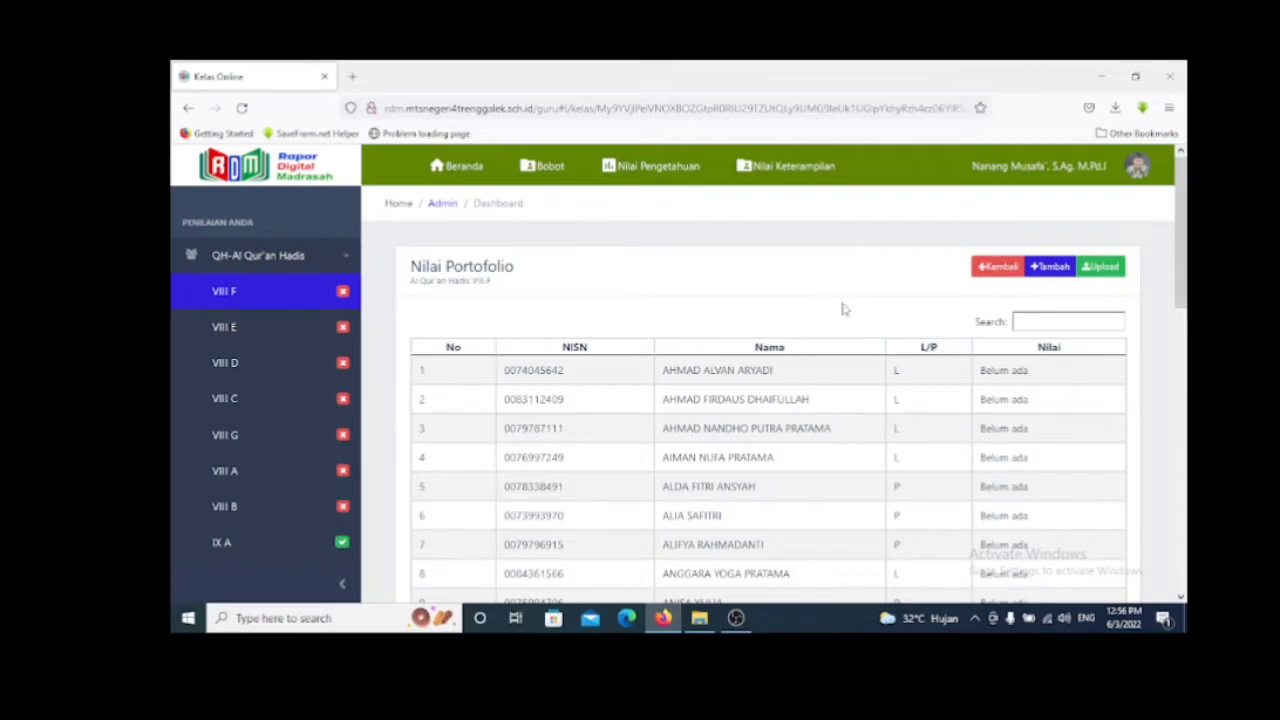
Start a new manual portfolio grade entry with KD 3 and the material "Hadits tentang ...".
left_click(1040, 276)
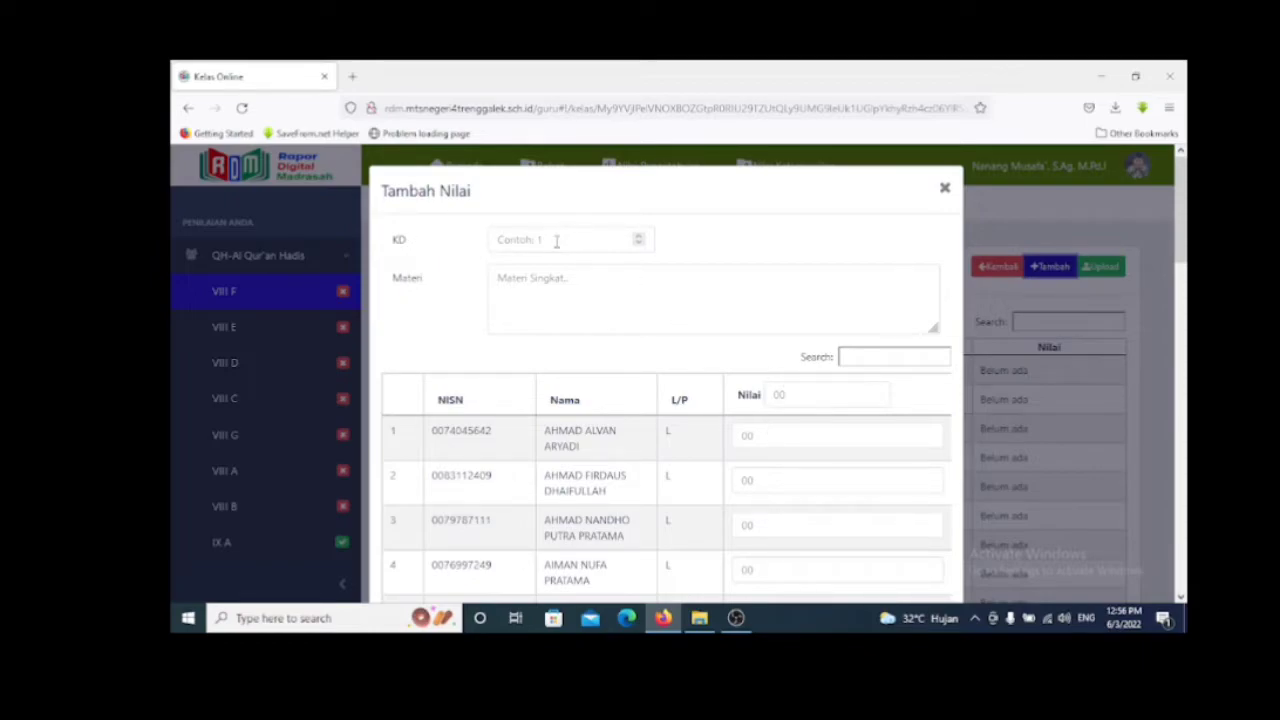
left_click(556, 241)
type("1")
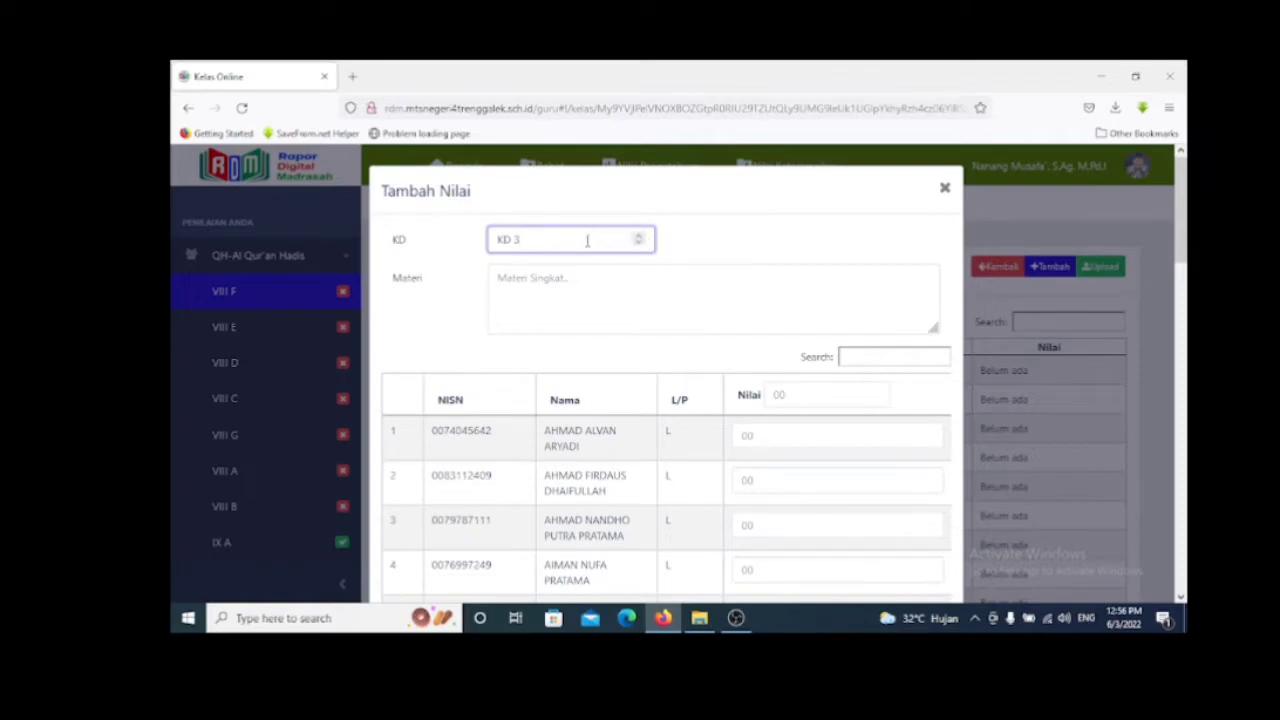
key("BackSpace")
key("BackSpace")
type("3")
left_click(557, 286)
type("Ha")
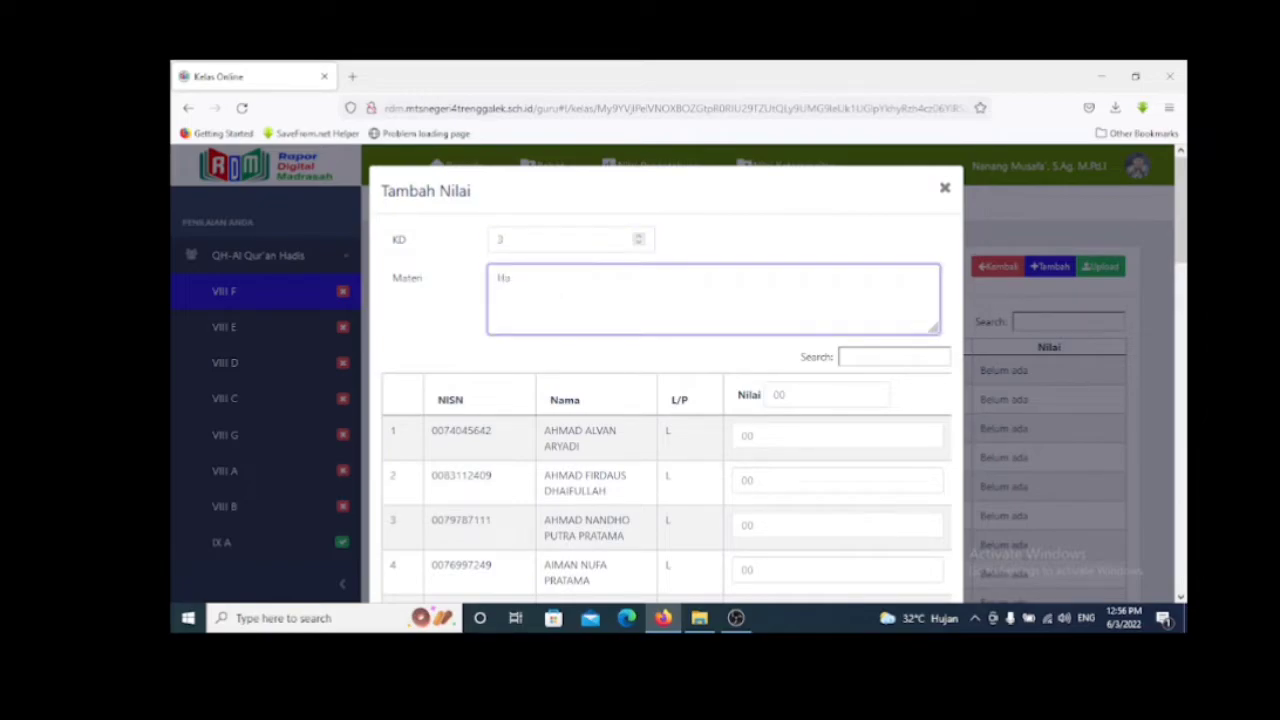
type("dits tentang ...")
Fill in the grades 80, 82, 82 and 90 for the first four students, and cancel the manual entry.
left_click(759, 436)
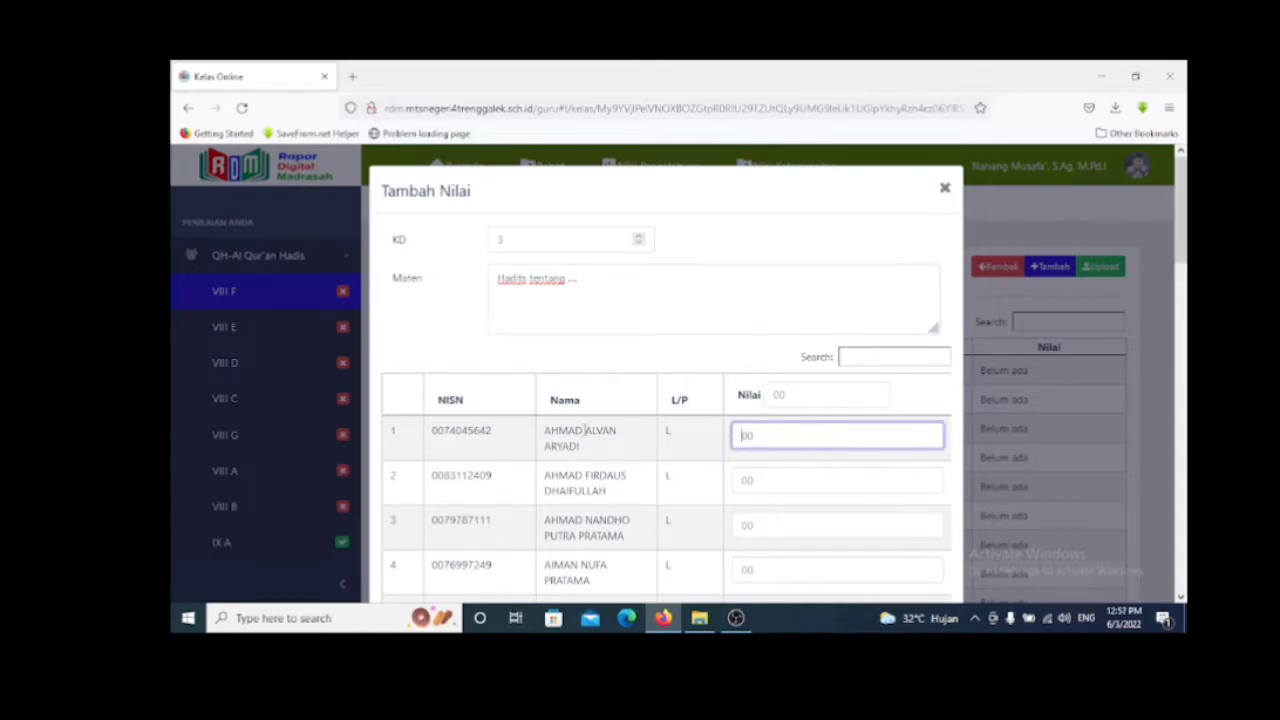
type("80")
left_click(776, 479)
type("82")
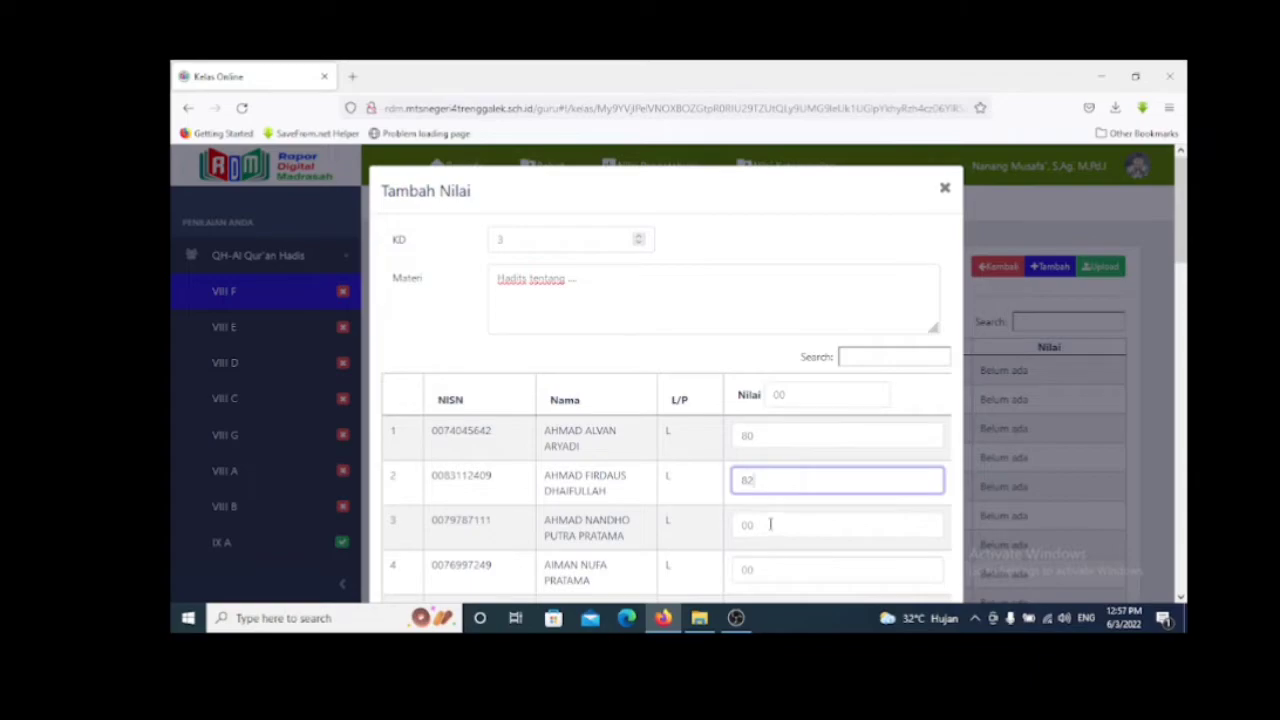
left_click(770, 523)
type("82")
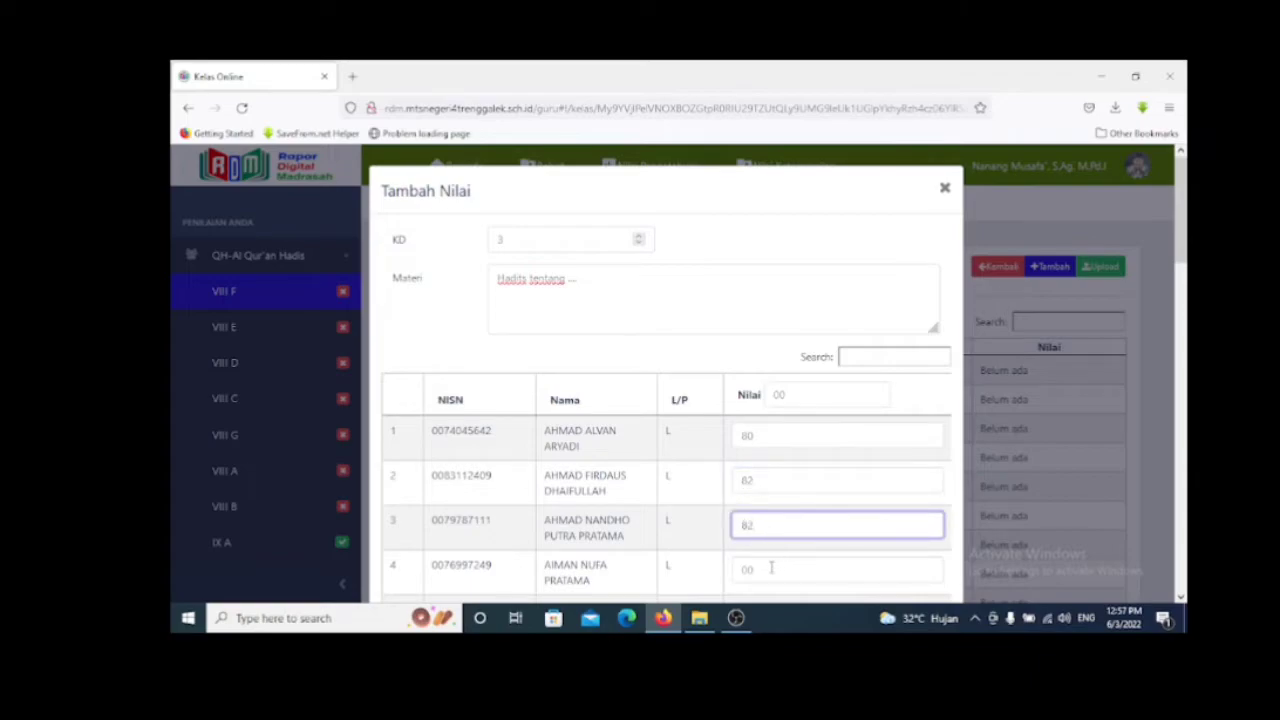
left_click(771, 568)
type("90")
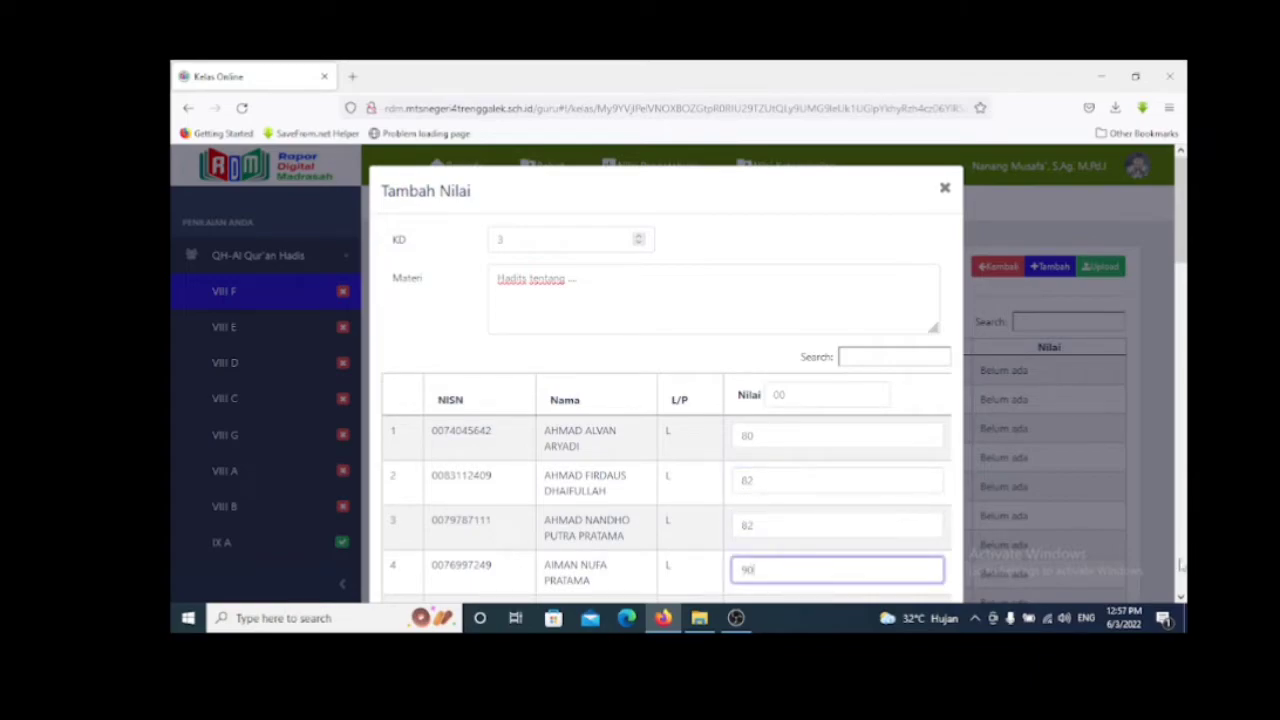
scroll(1187, 580, "down", 15)
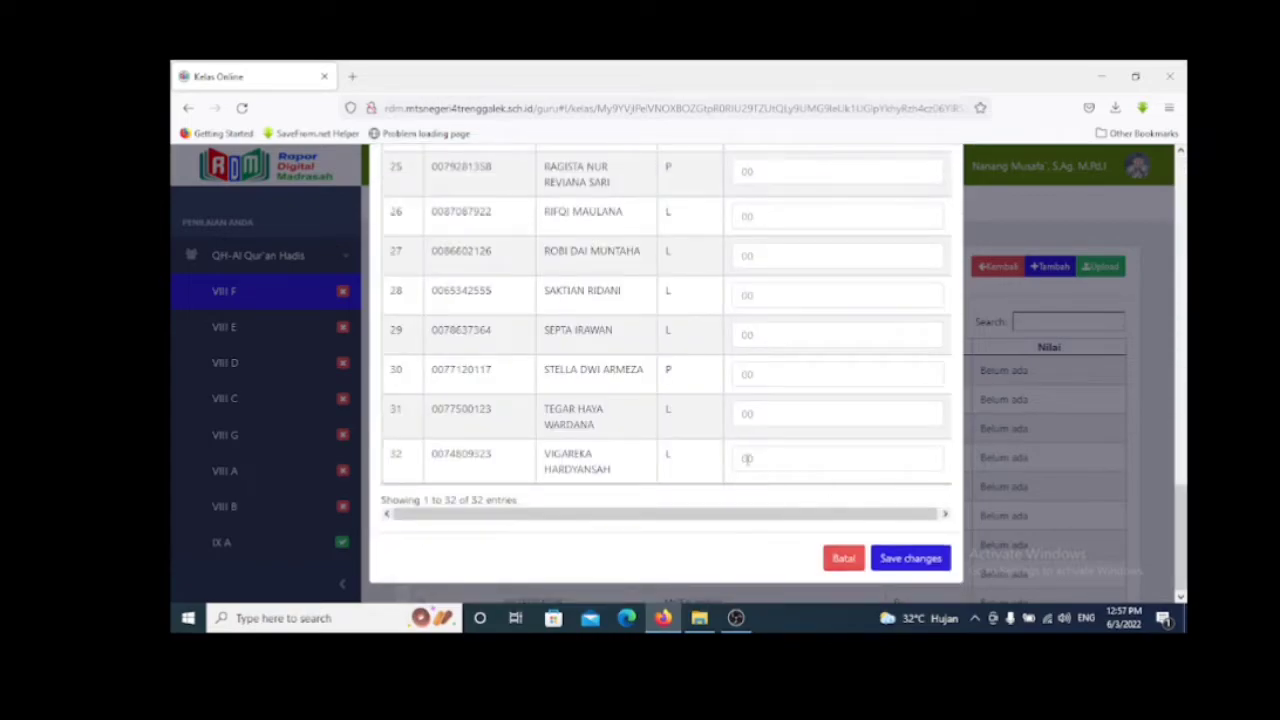
left_click(770, 453)
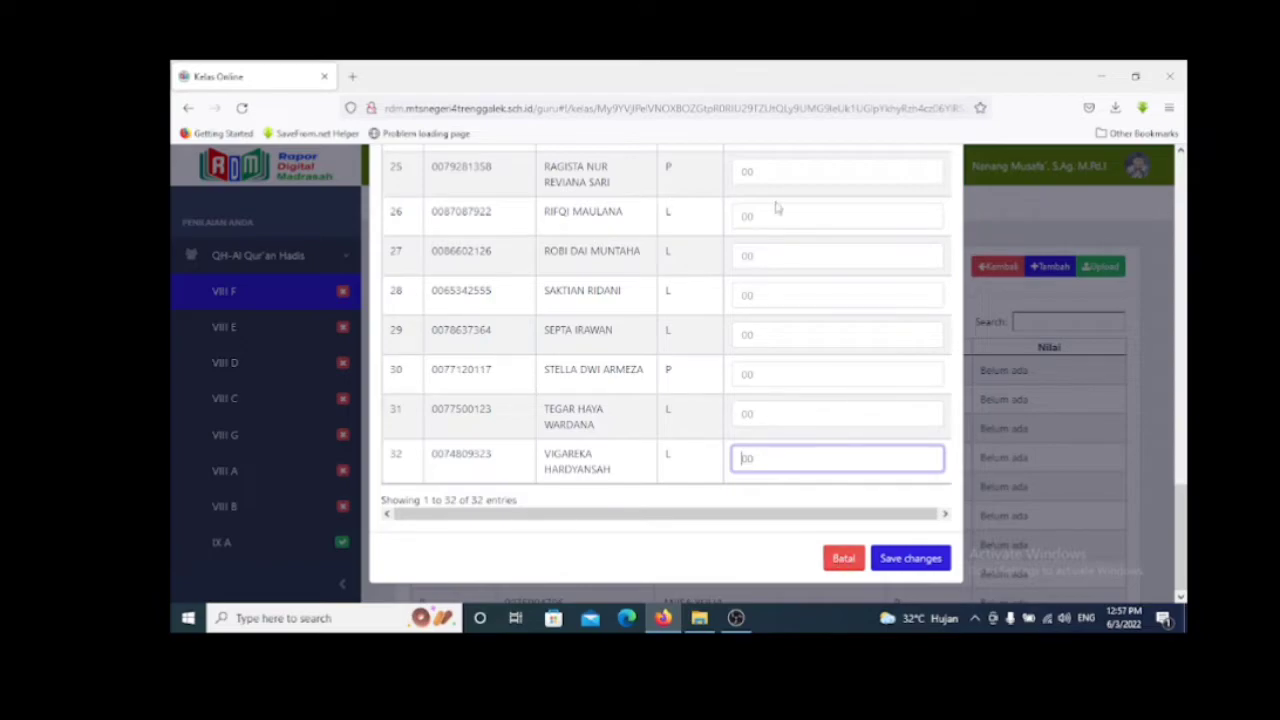
left_click(843, 562)
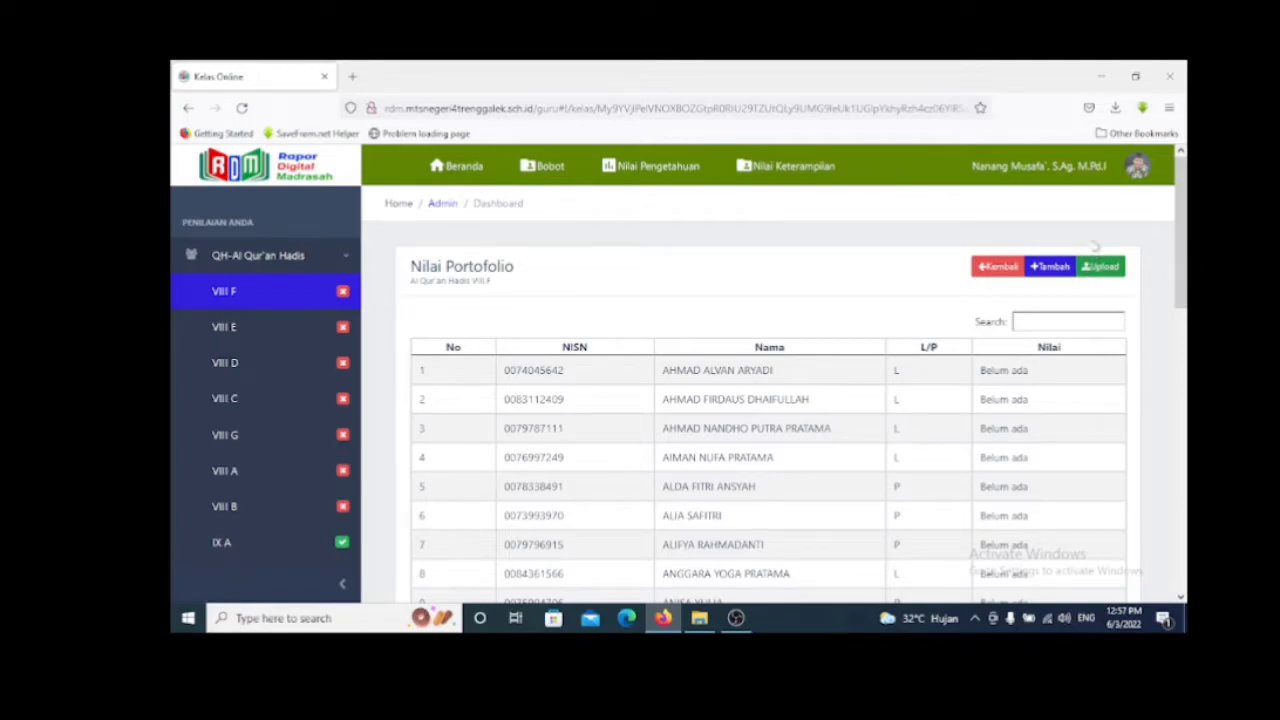
Download the Excel template for class VIII F portfolio grades from the Upload Nilai dialog, and open it in Excel with editing enabled.
left_click(1102, 268)
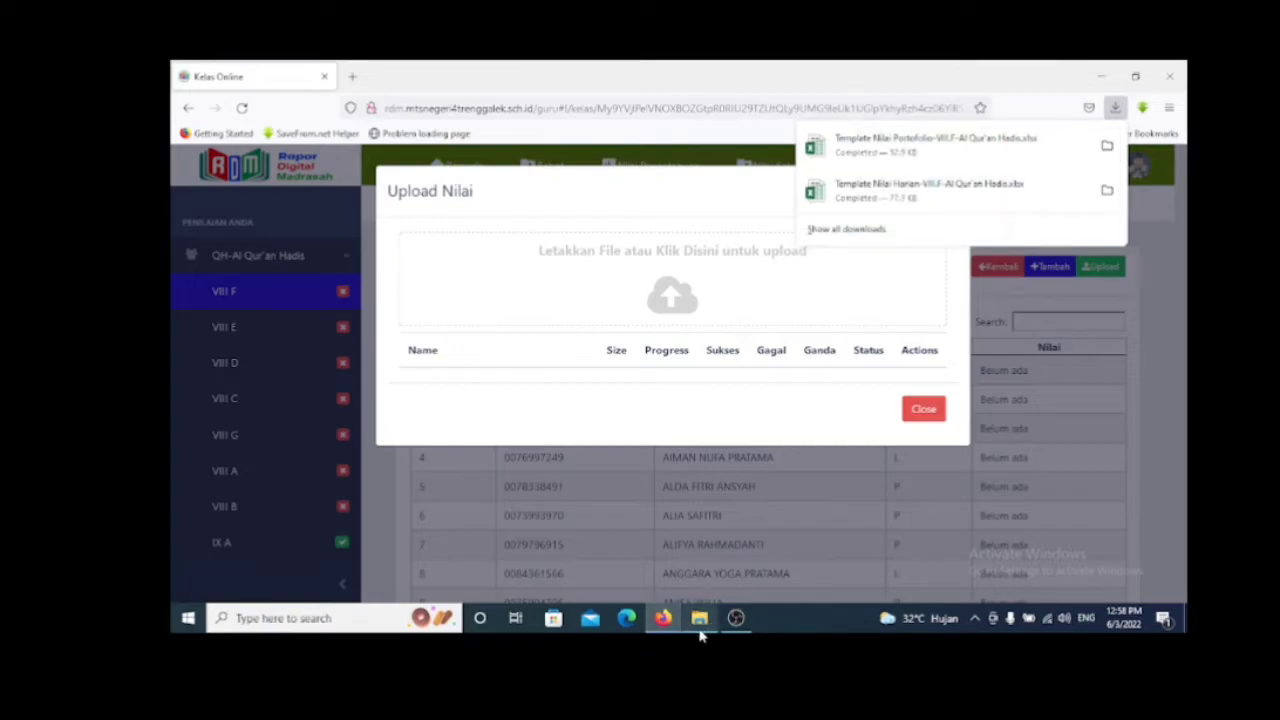
mouse_move(701, 625)
left_click(686, 558)
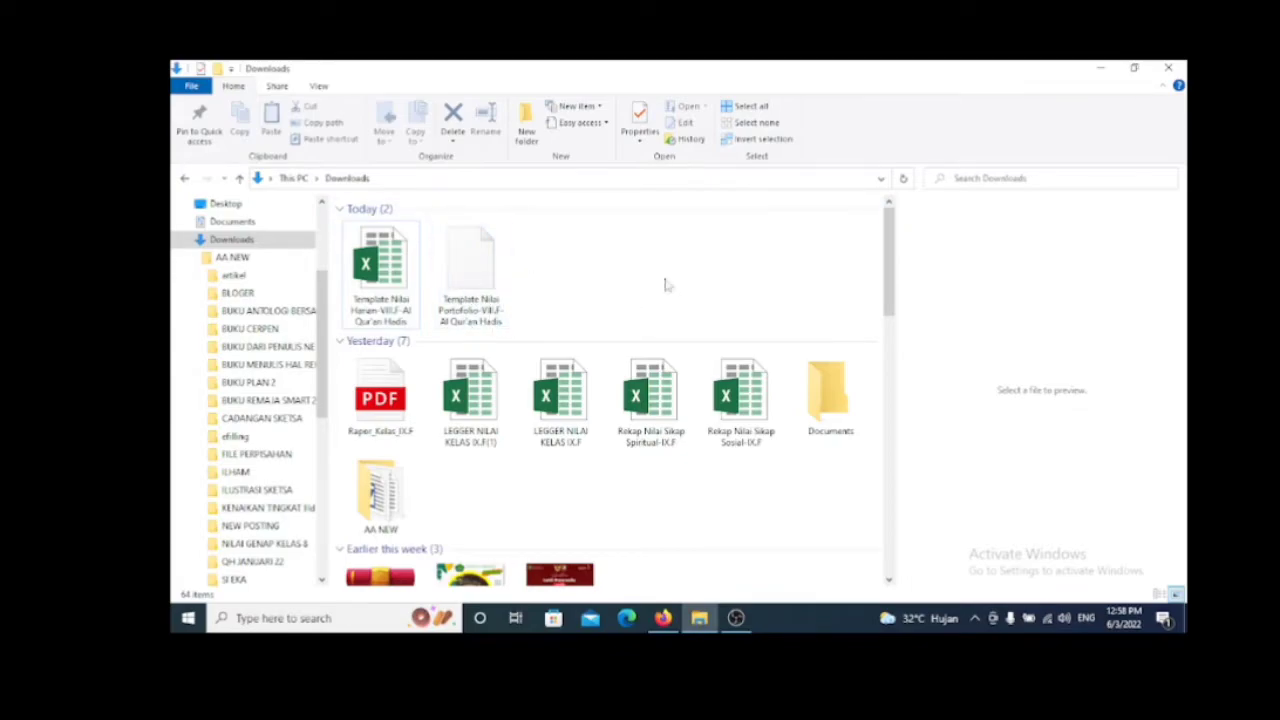
left_click(663, 618)
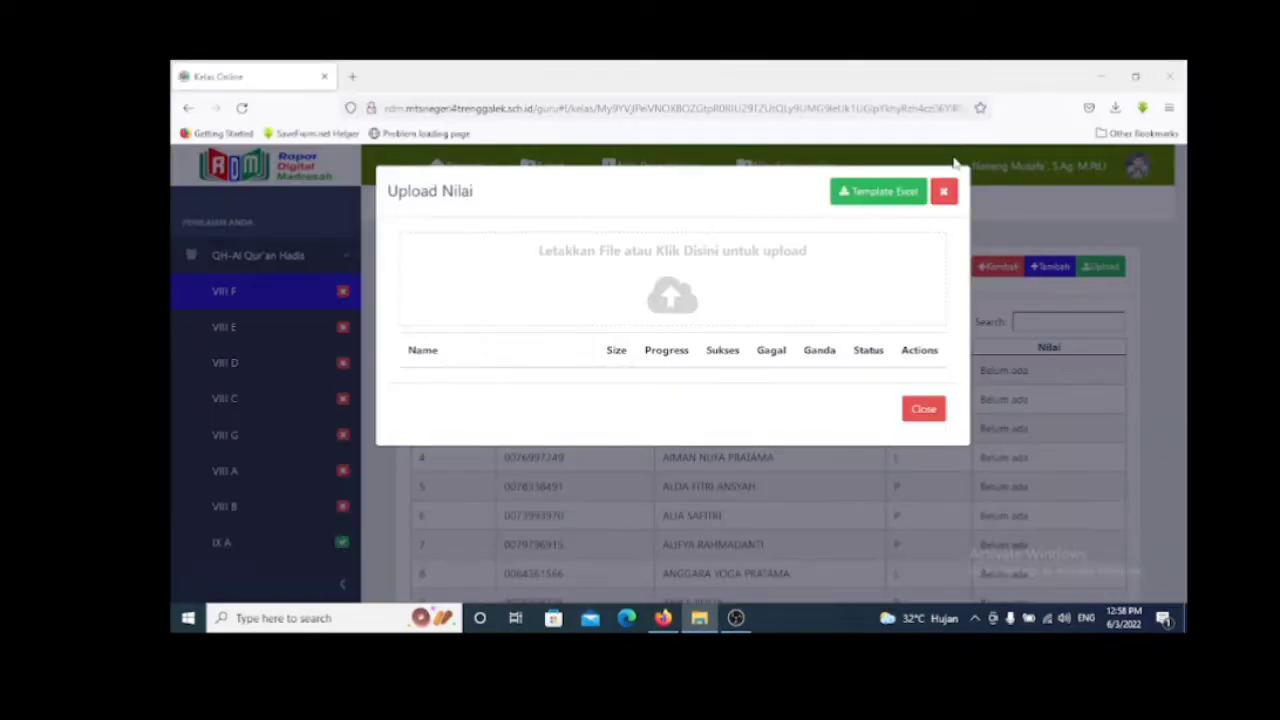
left_click(894, 199)
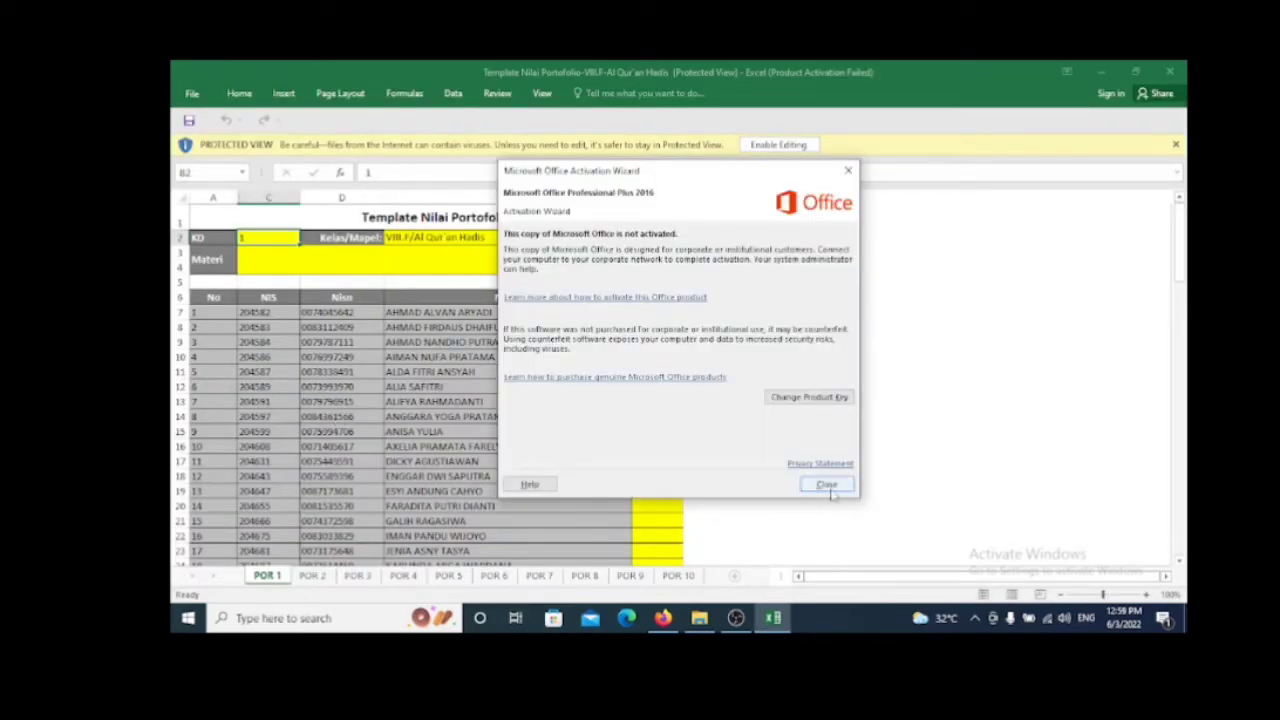
left_click(827, 484)
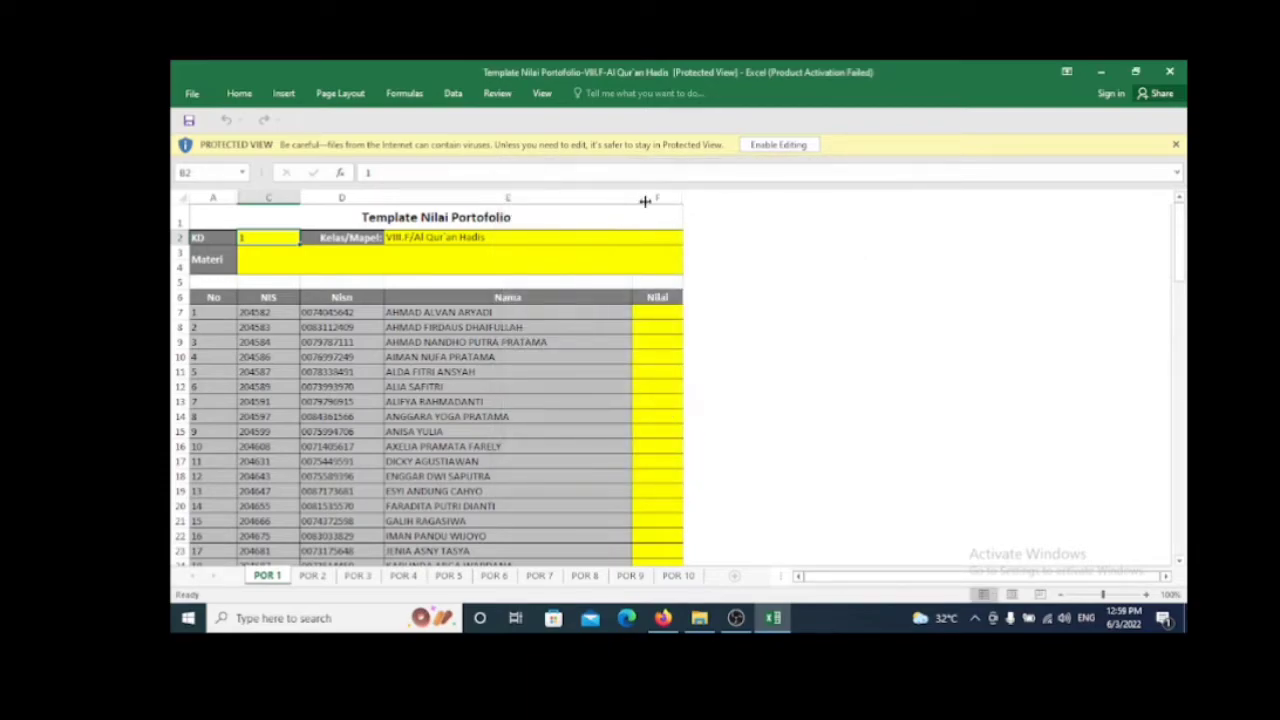
left_click(779, 146)
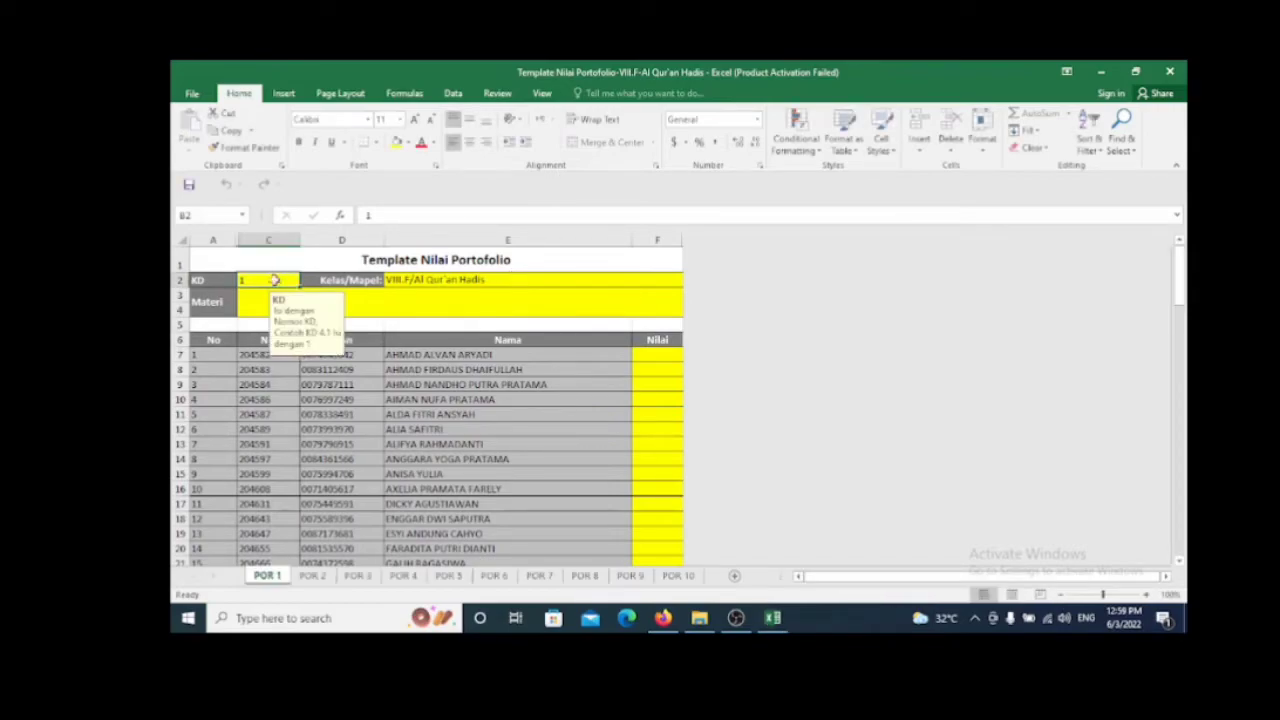
Set the KD to 3 and the material to "Hafits tentang ...." on sheet POR 1.
type("3")
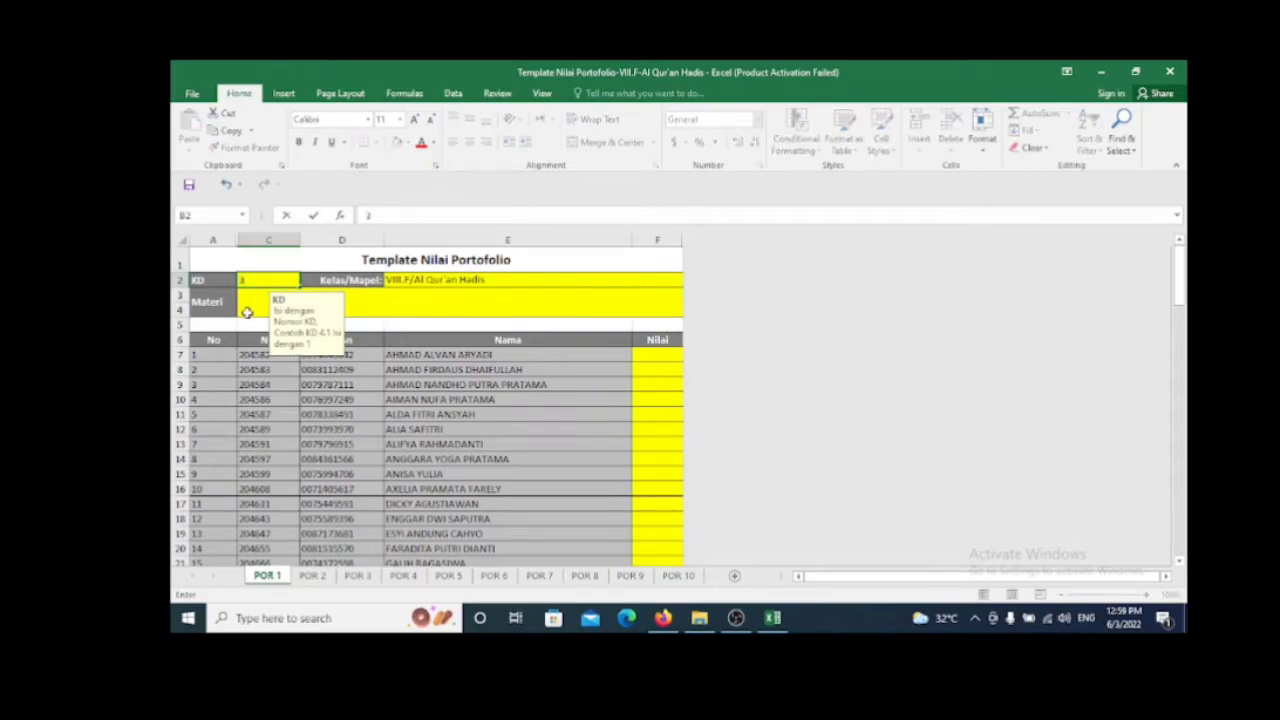
double_click(553, 308)
type("H")
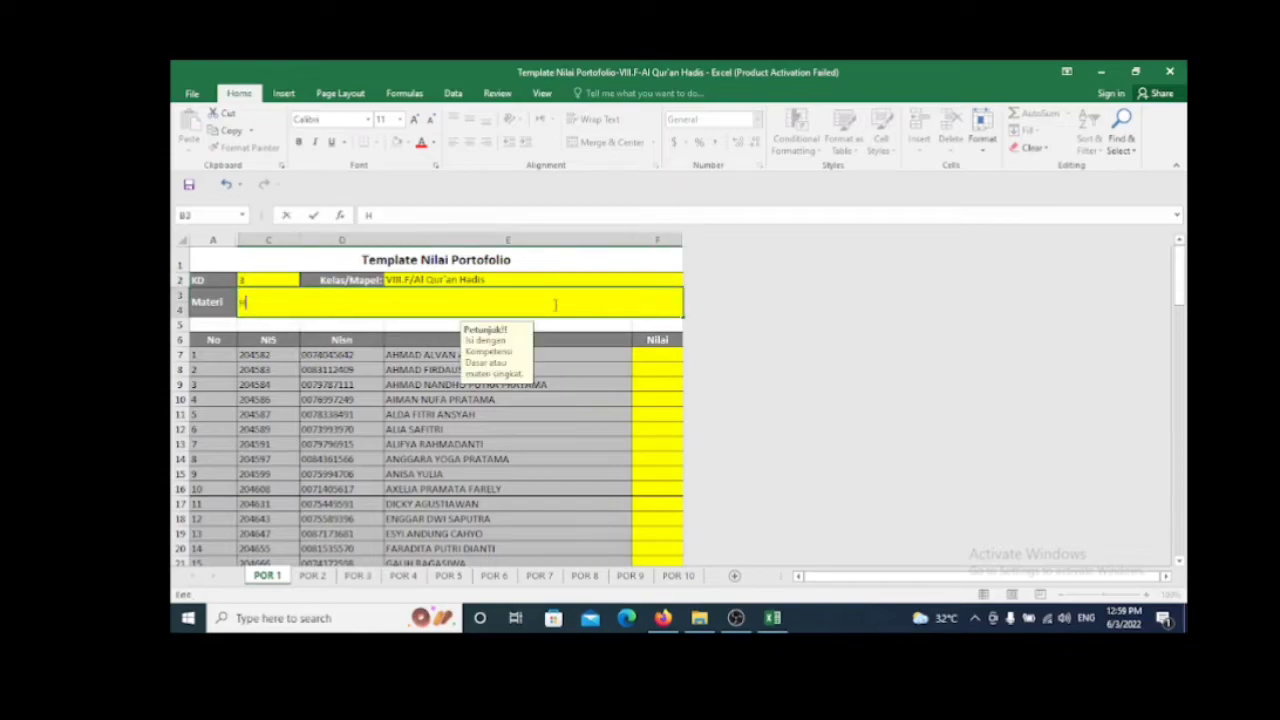
type("afits tentang ....")
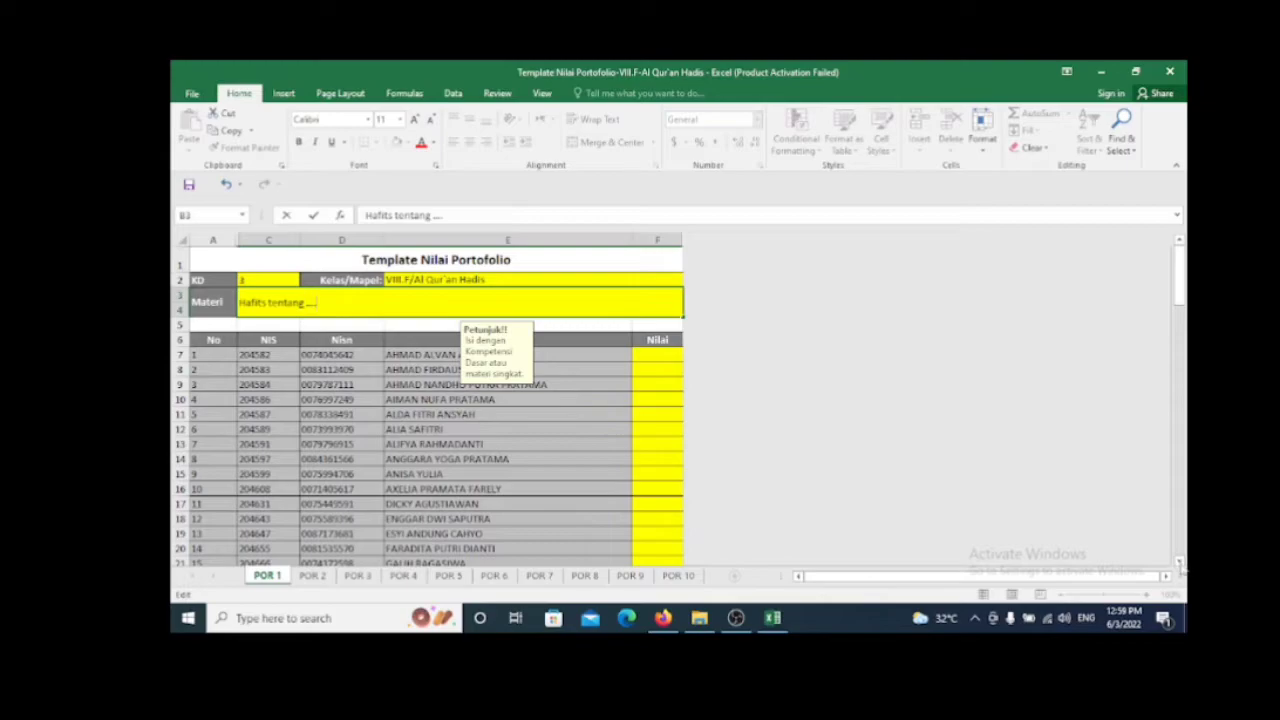
left_click(1089, 508)
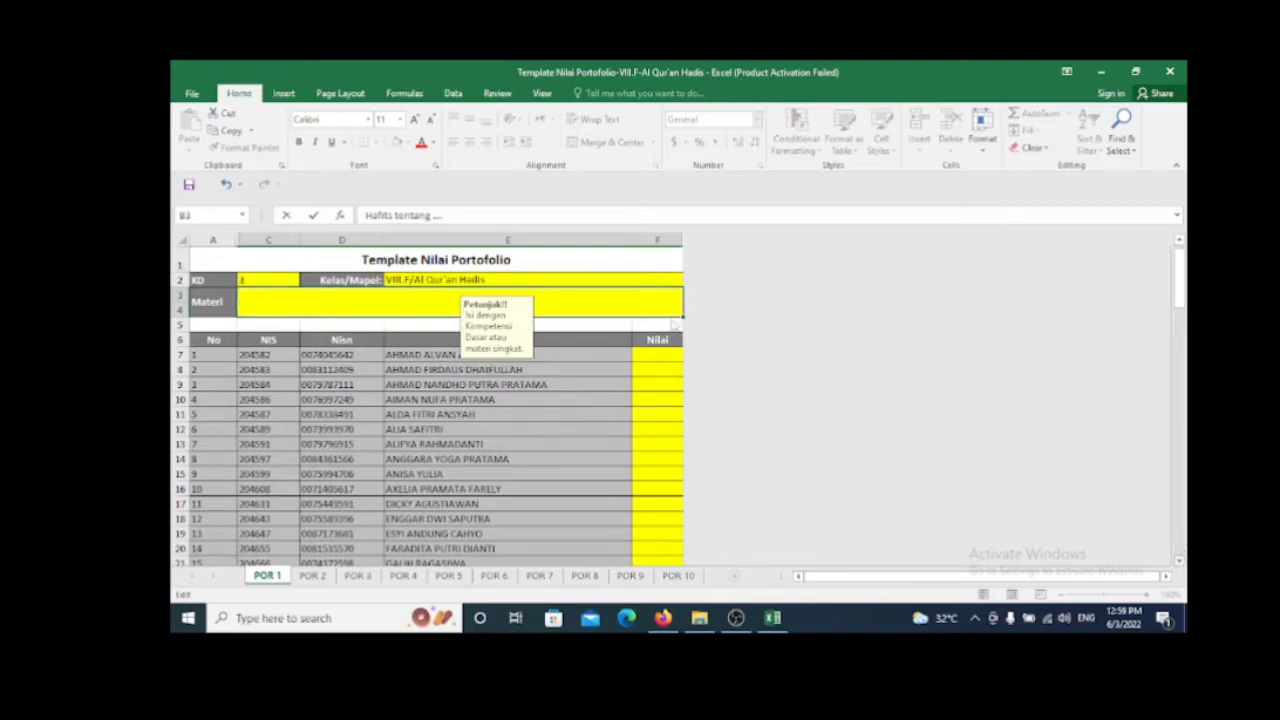
Enter the grades 85, 90, 92 and 86 for the first four students in cells F7 to F10.
scroll(665, 340, "down", 1)
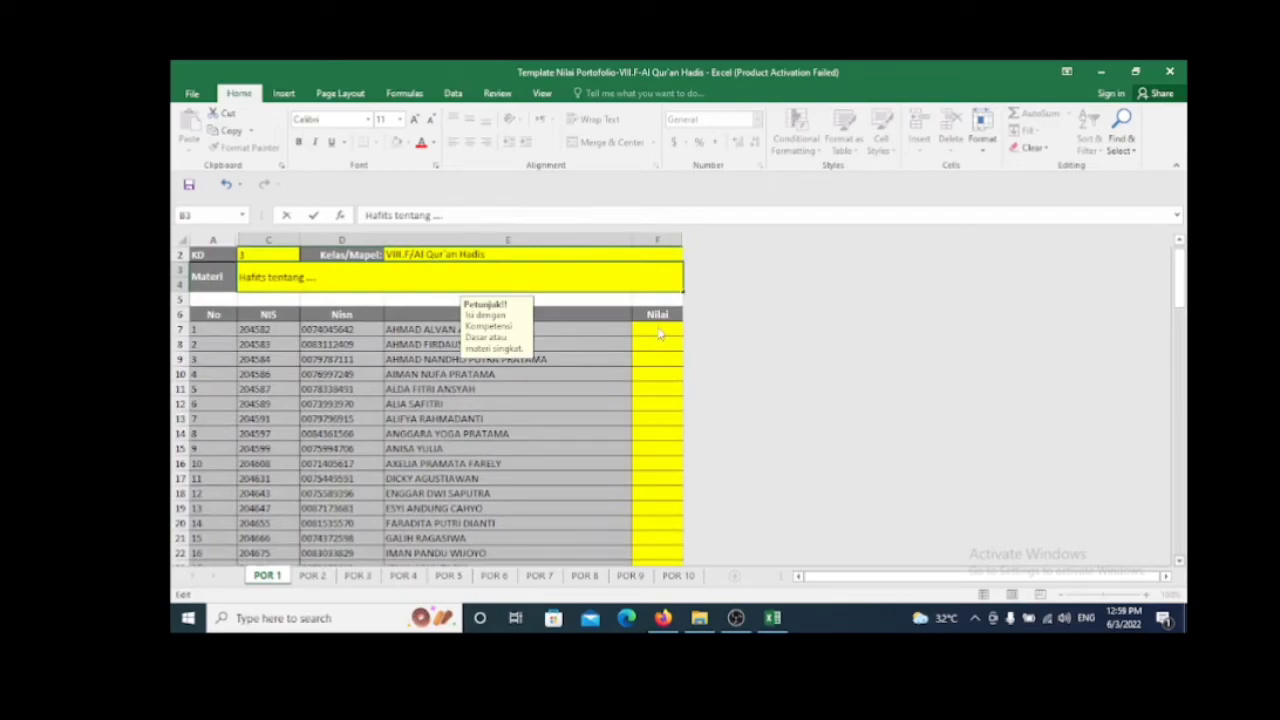
scroll(660, 335, "down", 1)
left_click(659, 330)
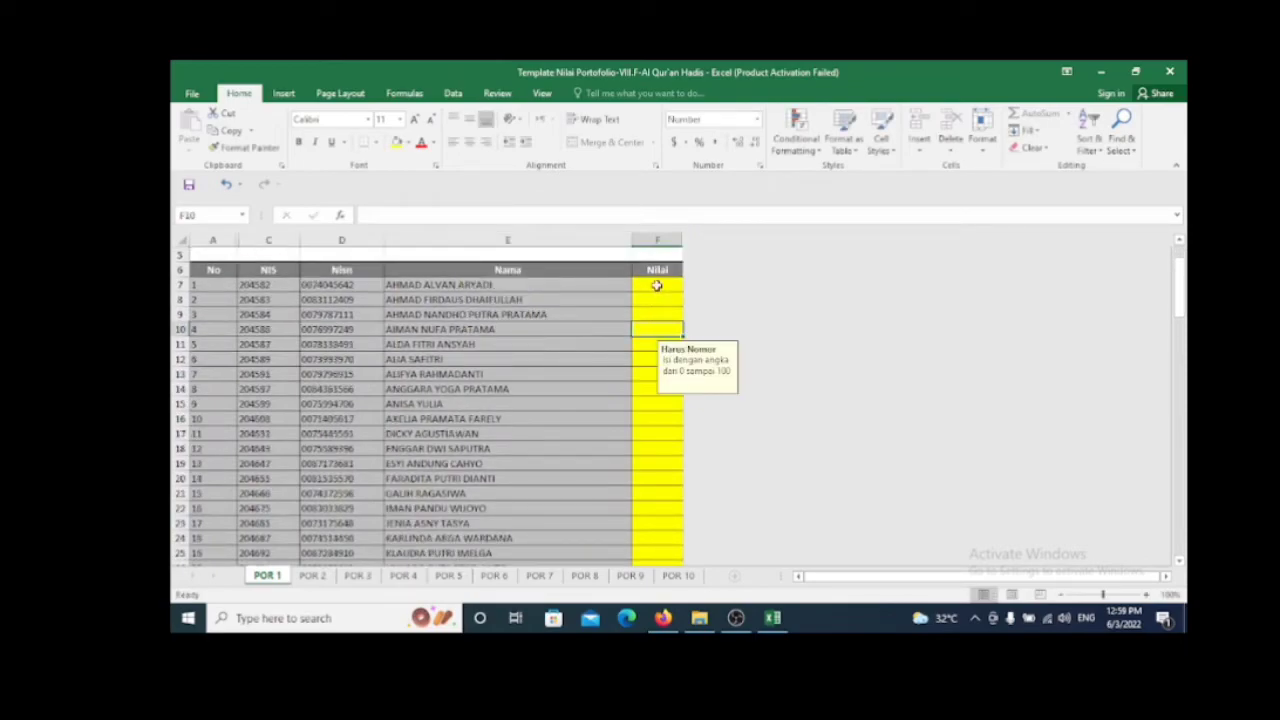
left_click(656, 284)
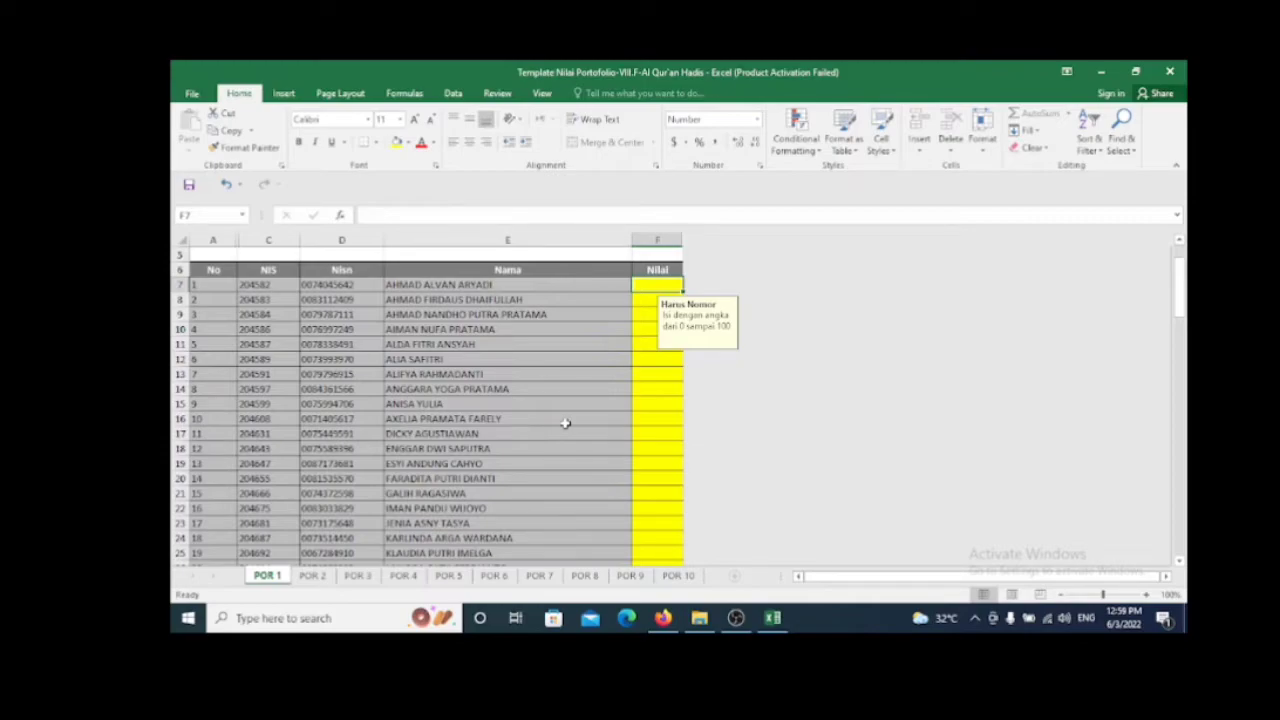
type("85")
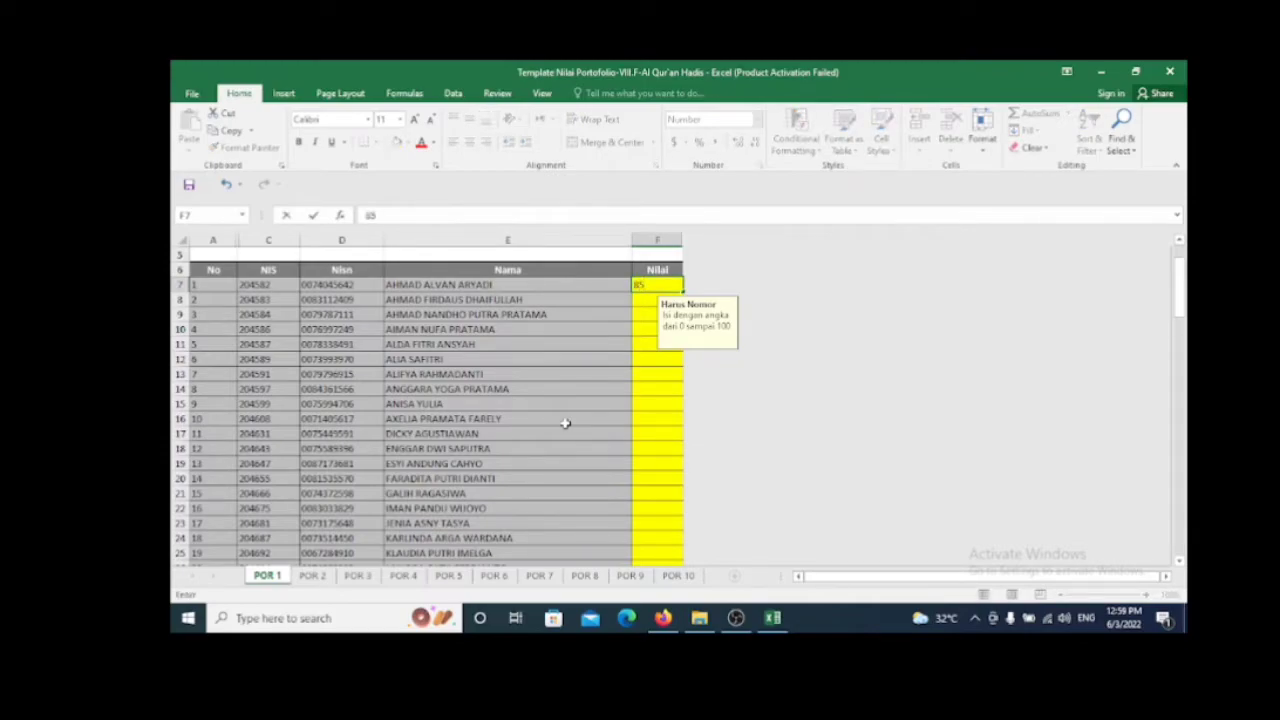
key("Return")
type("90")
key("Return")
type("92")
key("Return")
type("86")
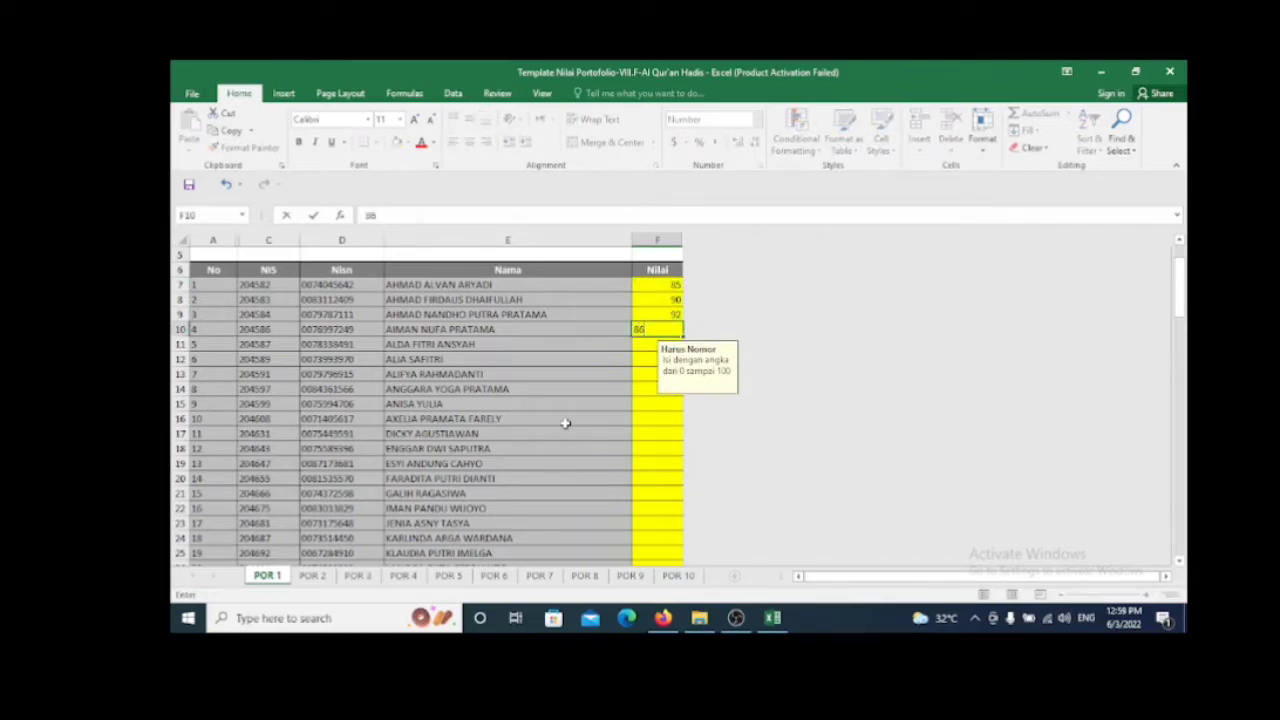
key("Return")
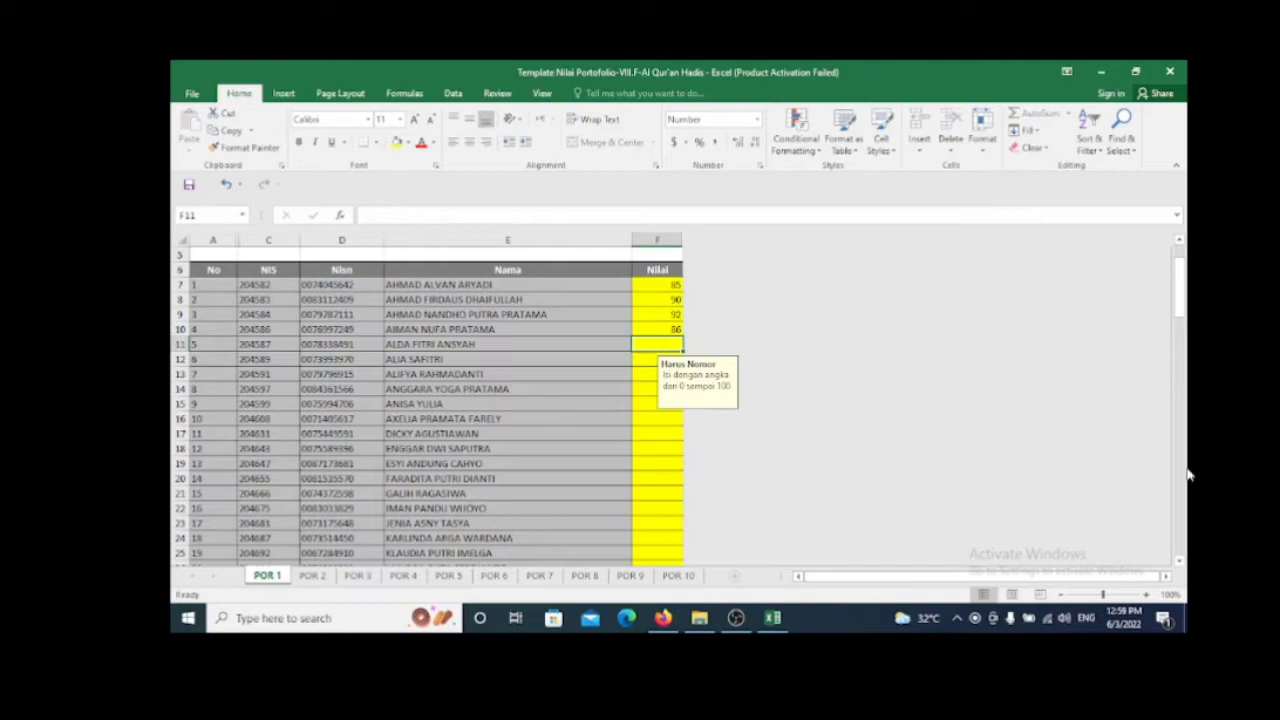
Check the Nilai column down to the last student, then save and close the portfolio template workbook.
left_click(1181, 545)
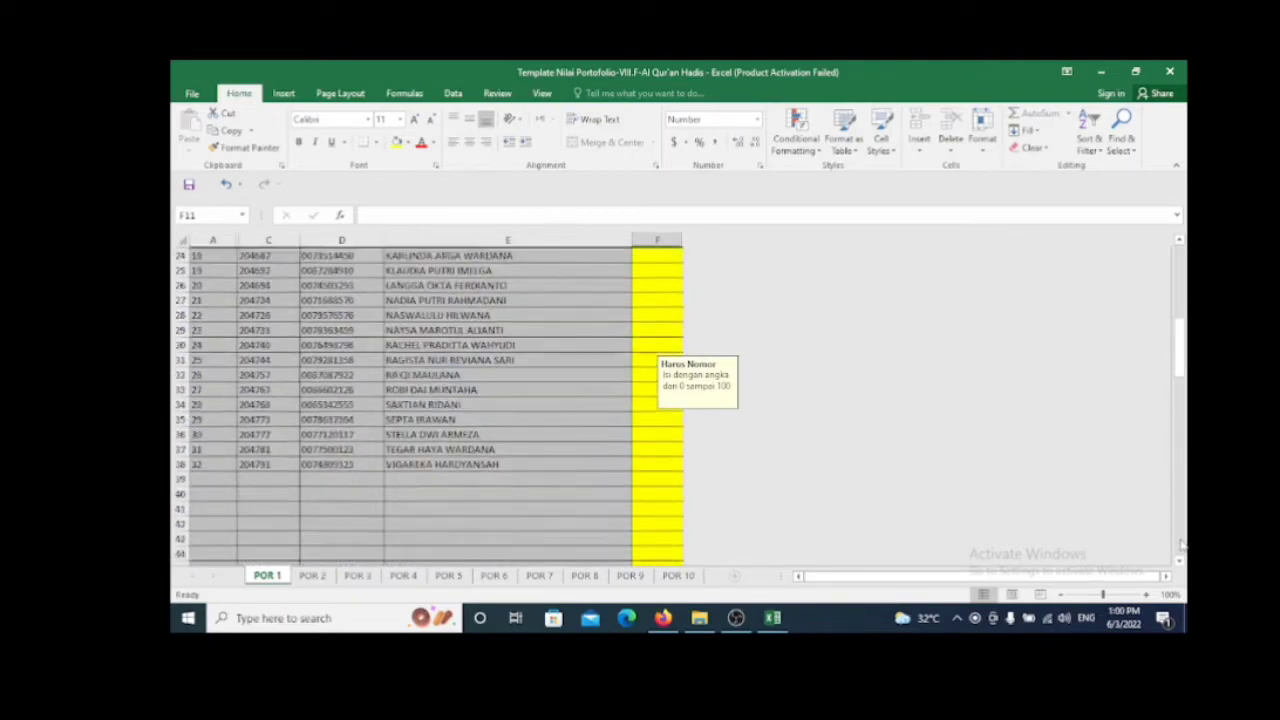
left_click(659, 432)
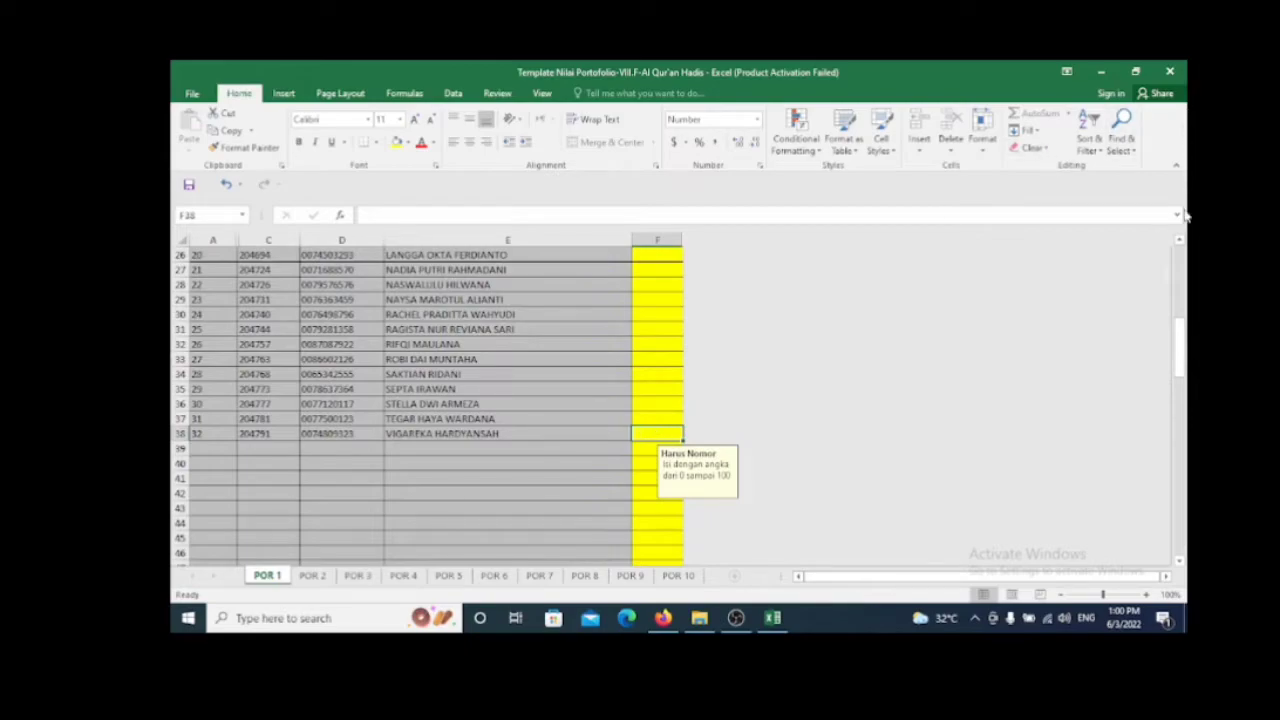
left_click(1178, 262)
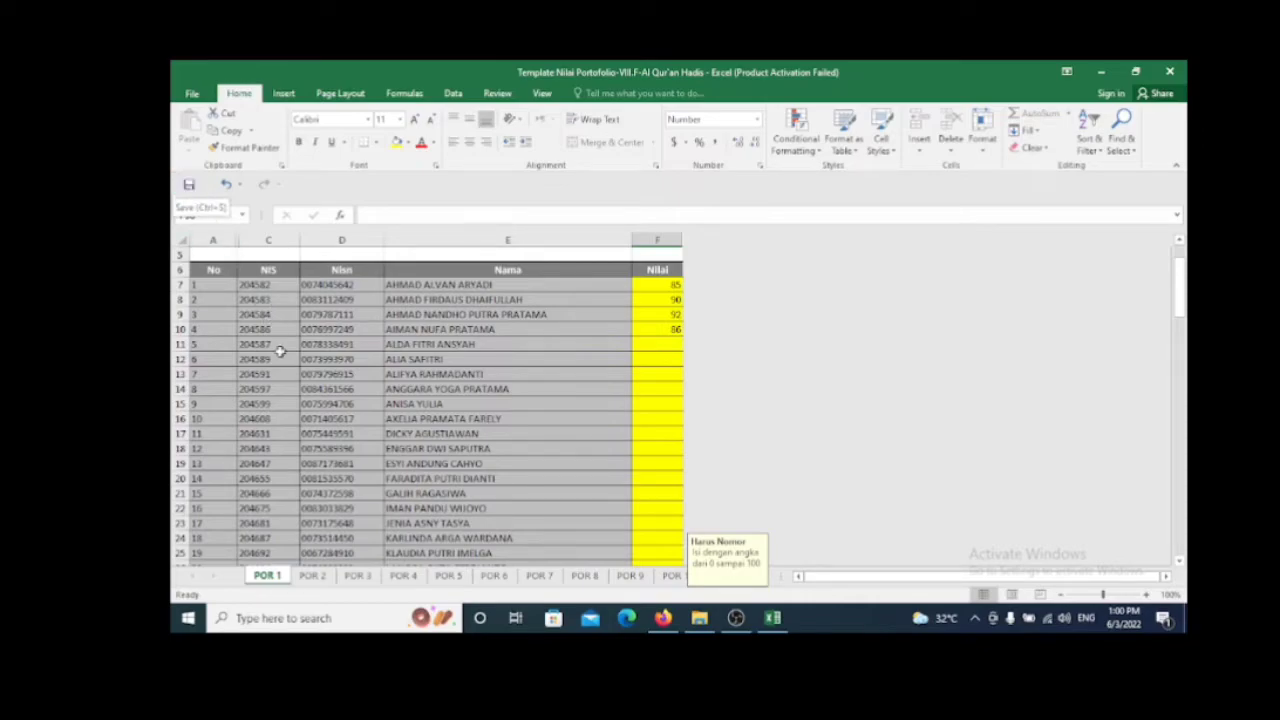
left_click(188, 186)
left_click(667, 347)
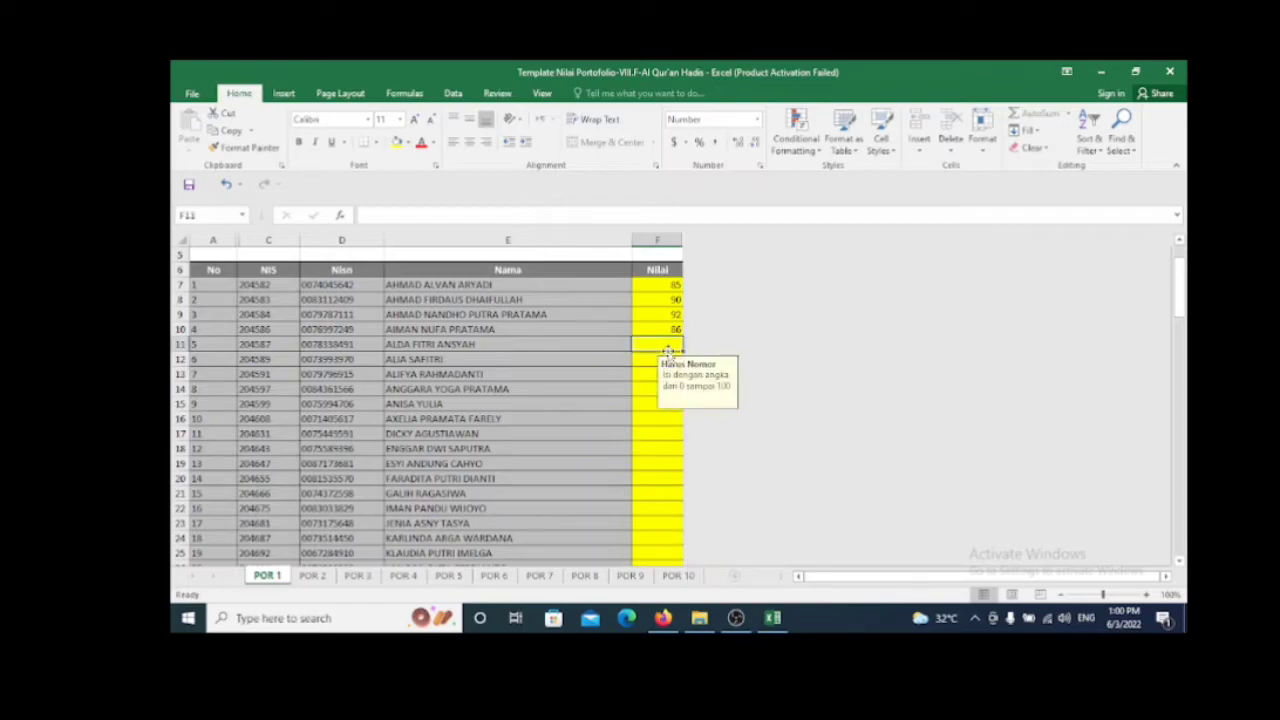
left_click(1172, 73)
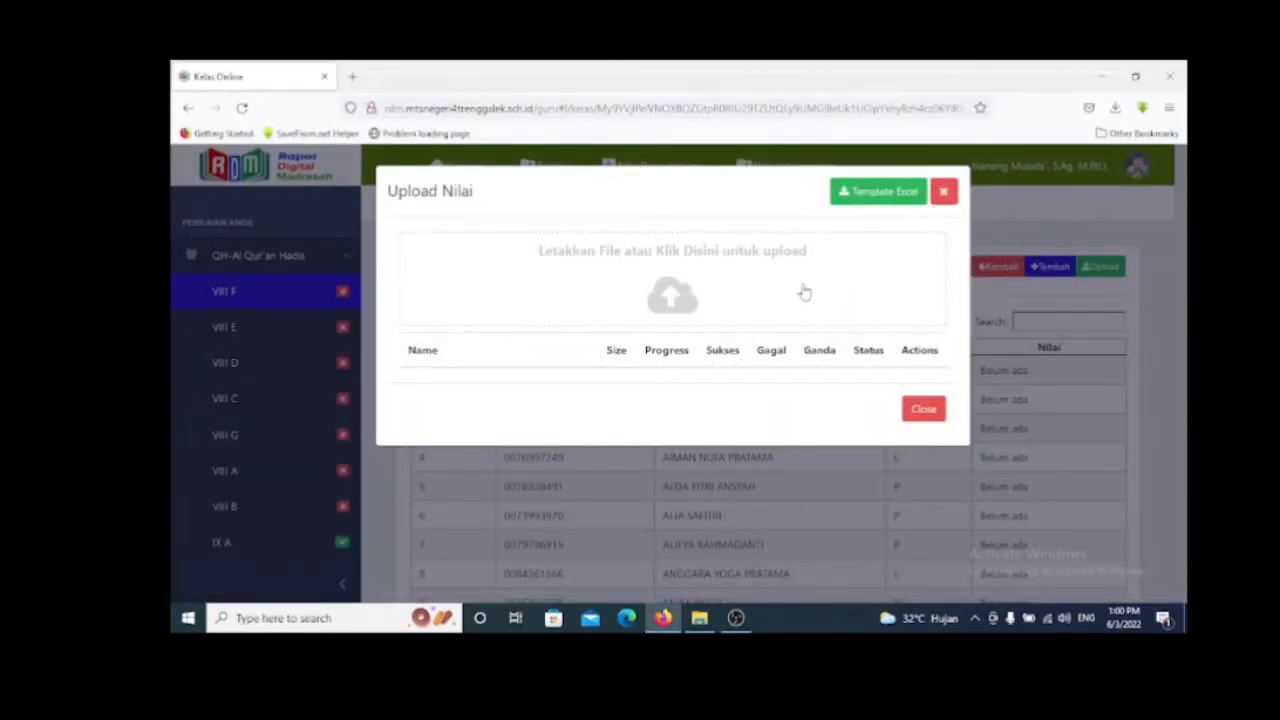
Upload the file "nilai portofolio" as the portfolio grades of class VIII F and close the upload dialog.
left_click(928, 412)
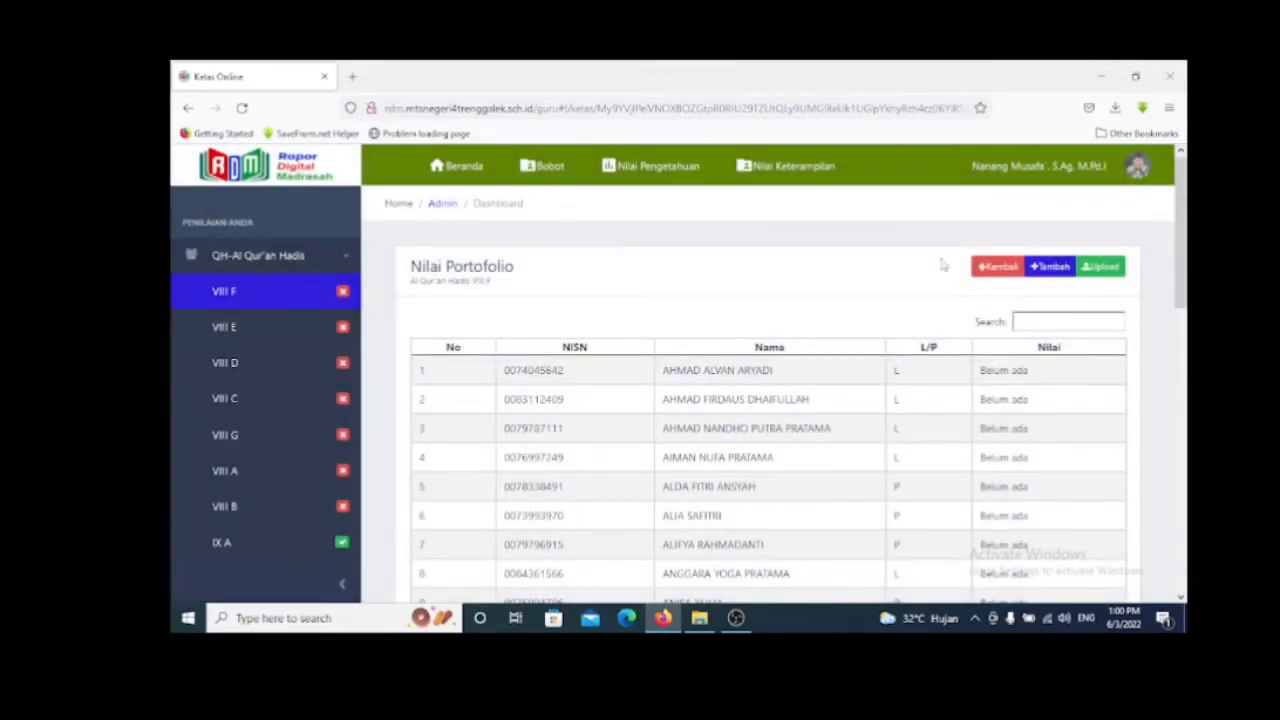
left_click(1099, 268)
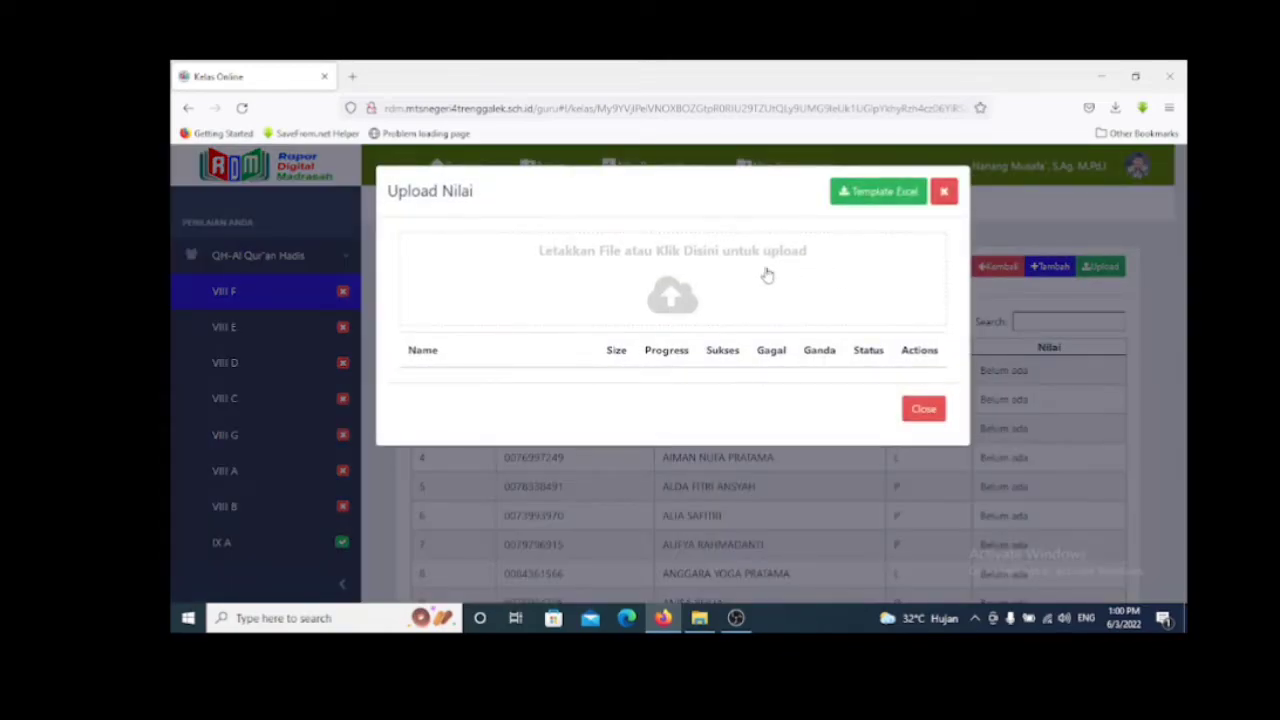
left_click(672, 297)
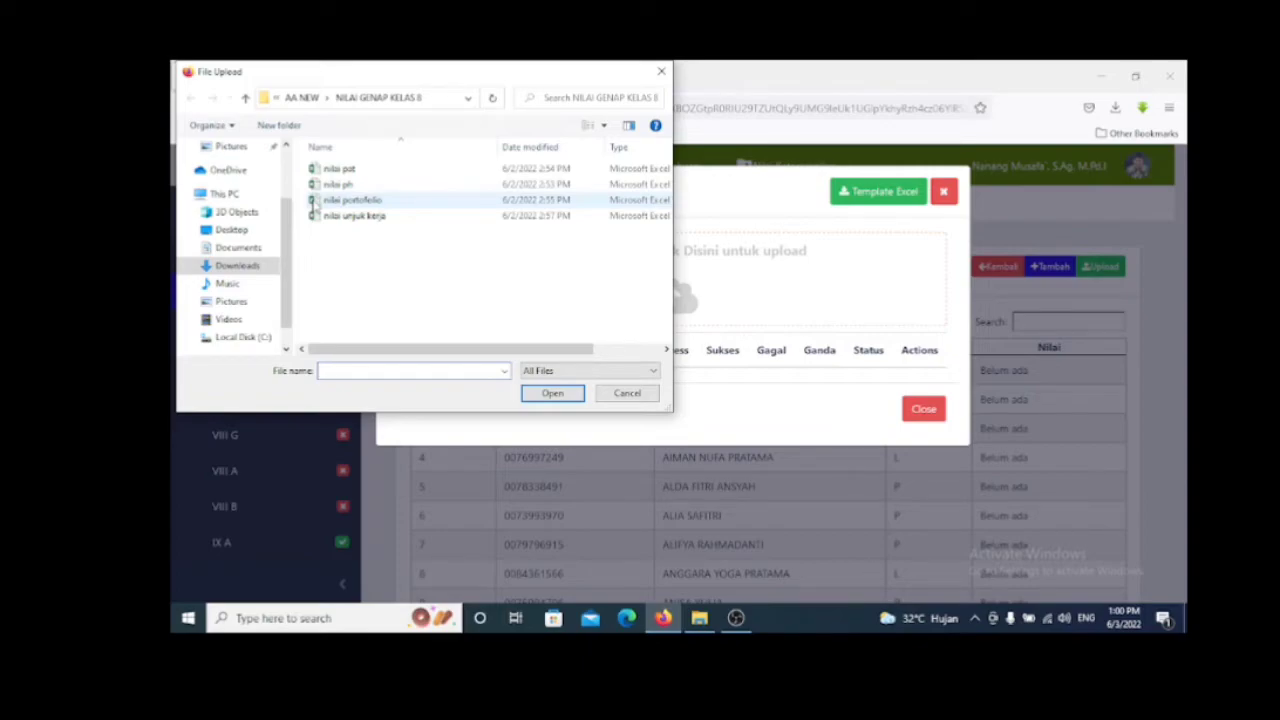
left_click(387, 205)
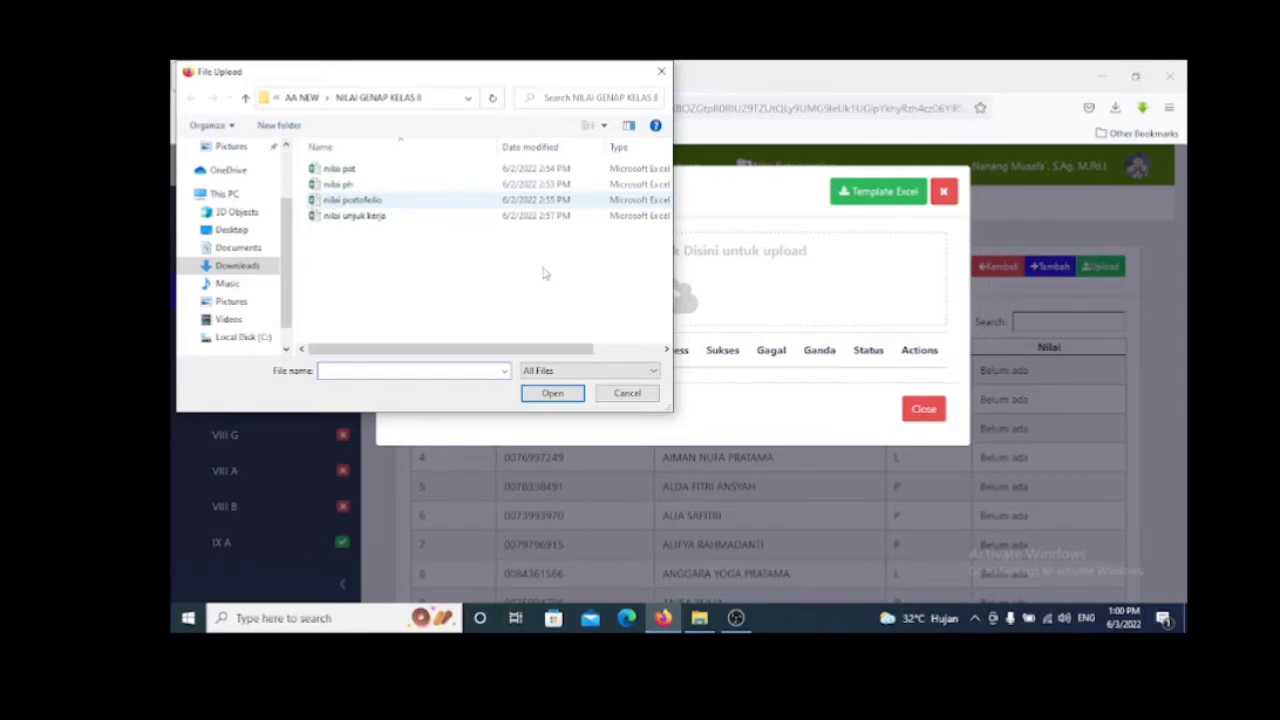
left_click(564, 395)
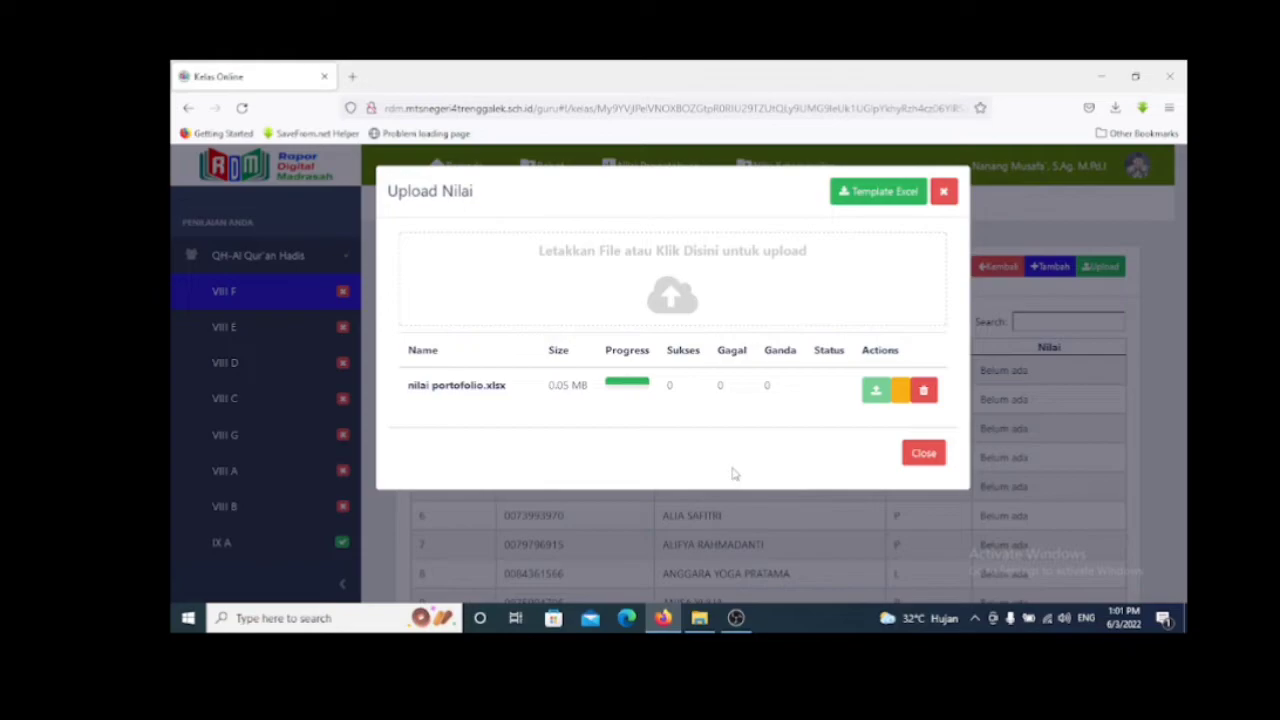
left_click(924, 454)
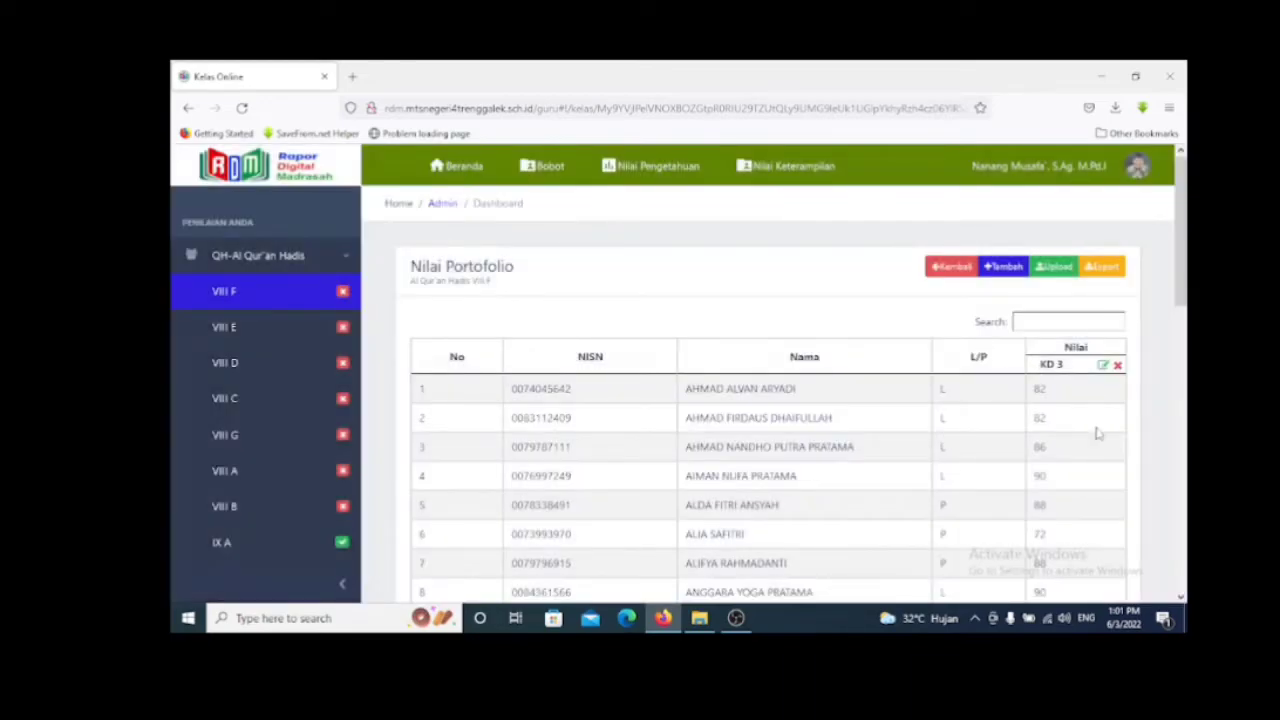
Check the uploaded KD 3 portfolio grades of class VIII F down to the last student.
left_click(1180, 597)
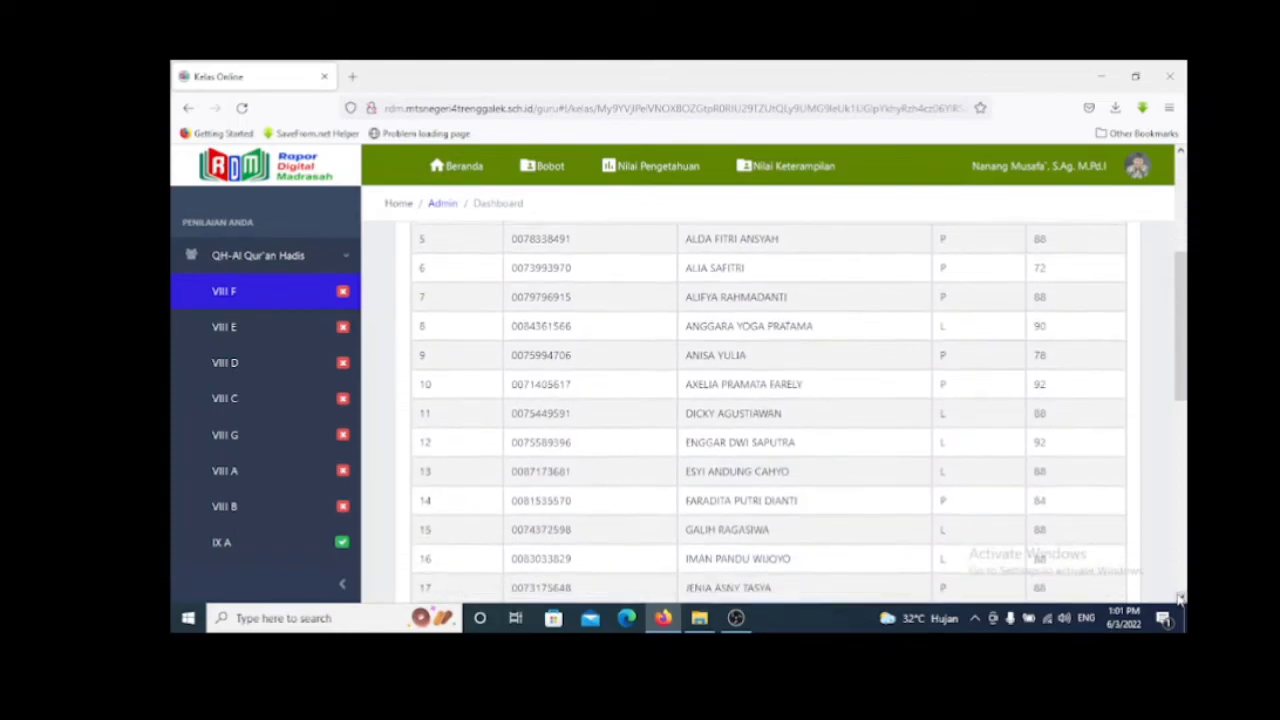
left_click(1180, 599)
left_click(1180, 599)
left_click(1180, 599)
left_click(1180, 599)
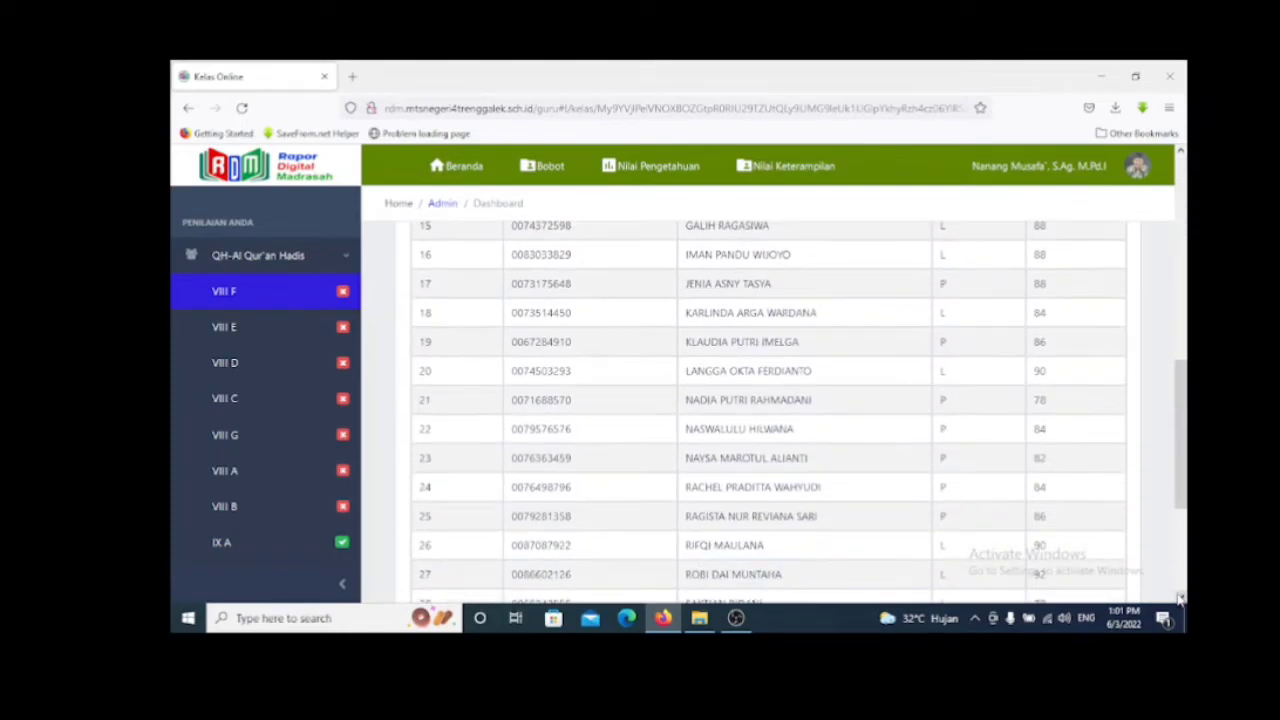
left_click(1180, 599)
left_click(1180, 598)
left_click(1180, 598)
left_click(1180, 598)
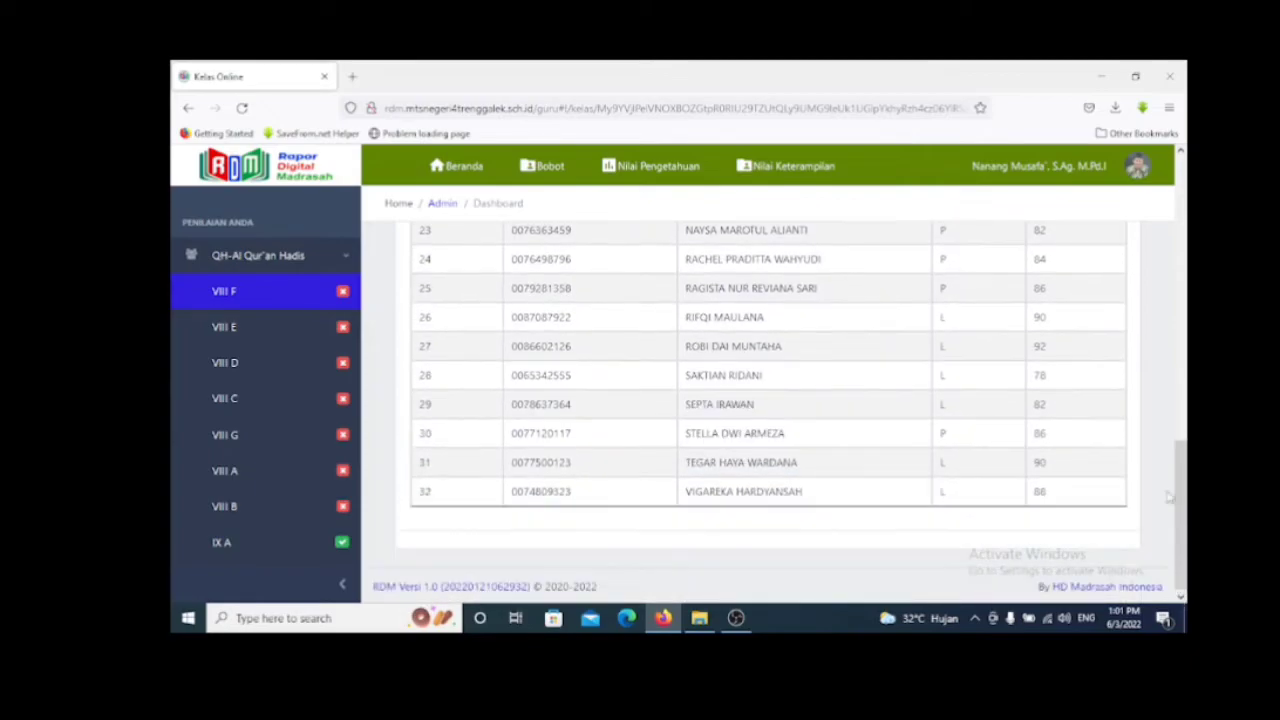
left_click(1181, 186)
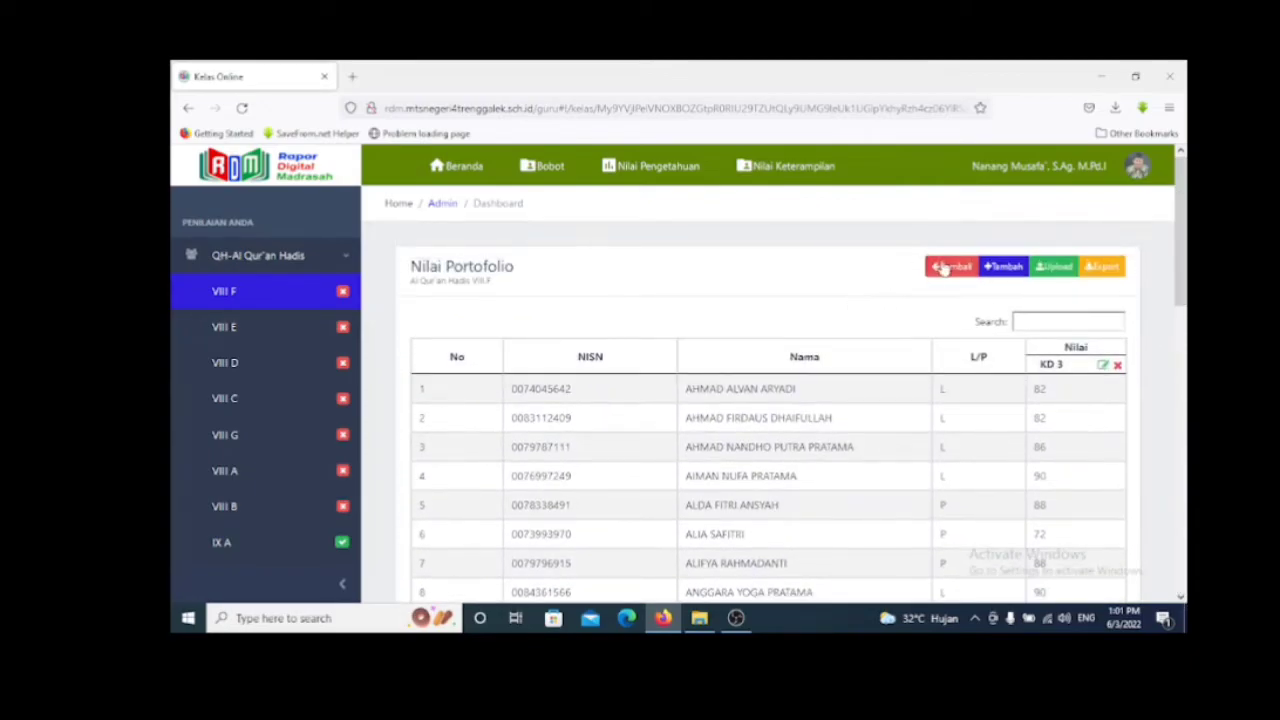
Go back to the skills grades overview of class VIII F and open its Unjuk Kerja grades.
left_click(943, 270)
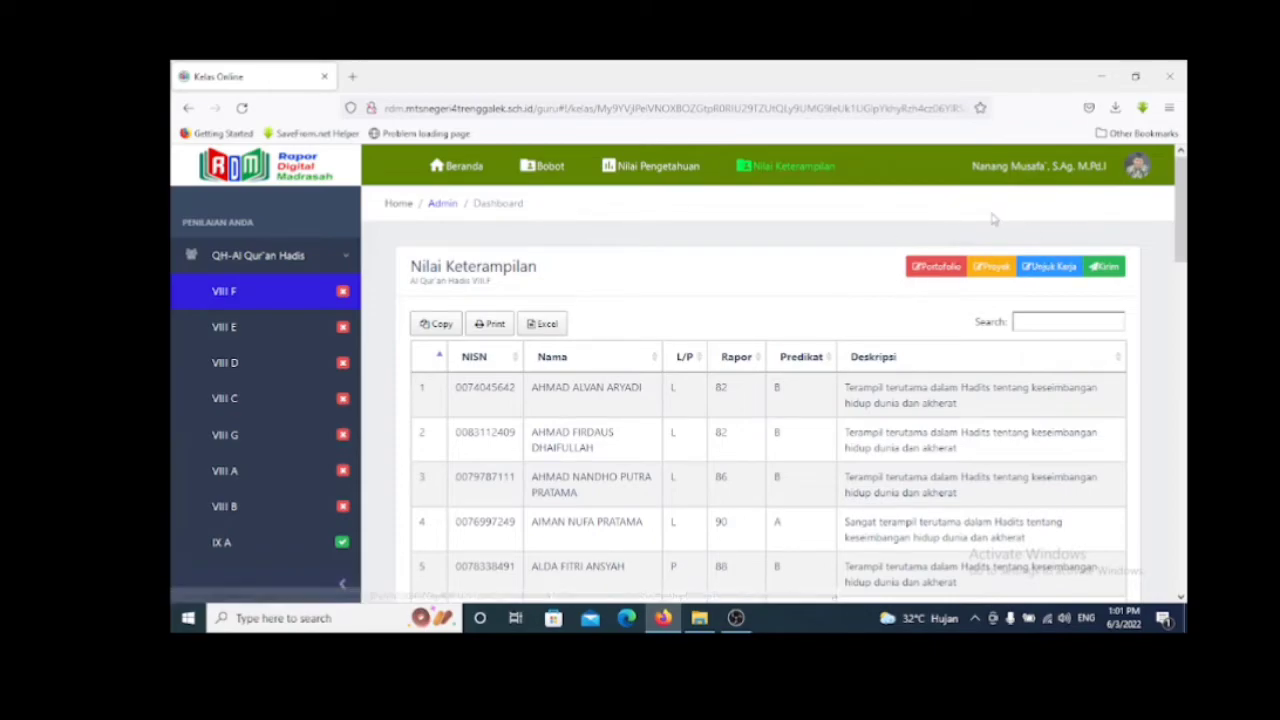
left_click(1048, 267)
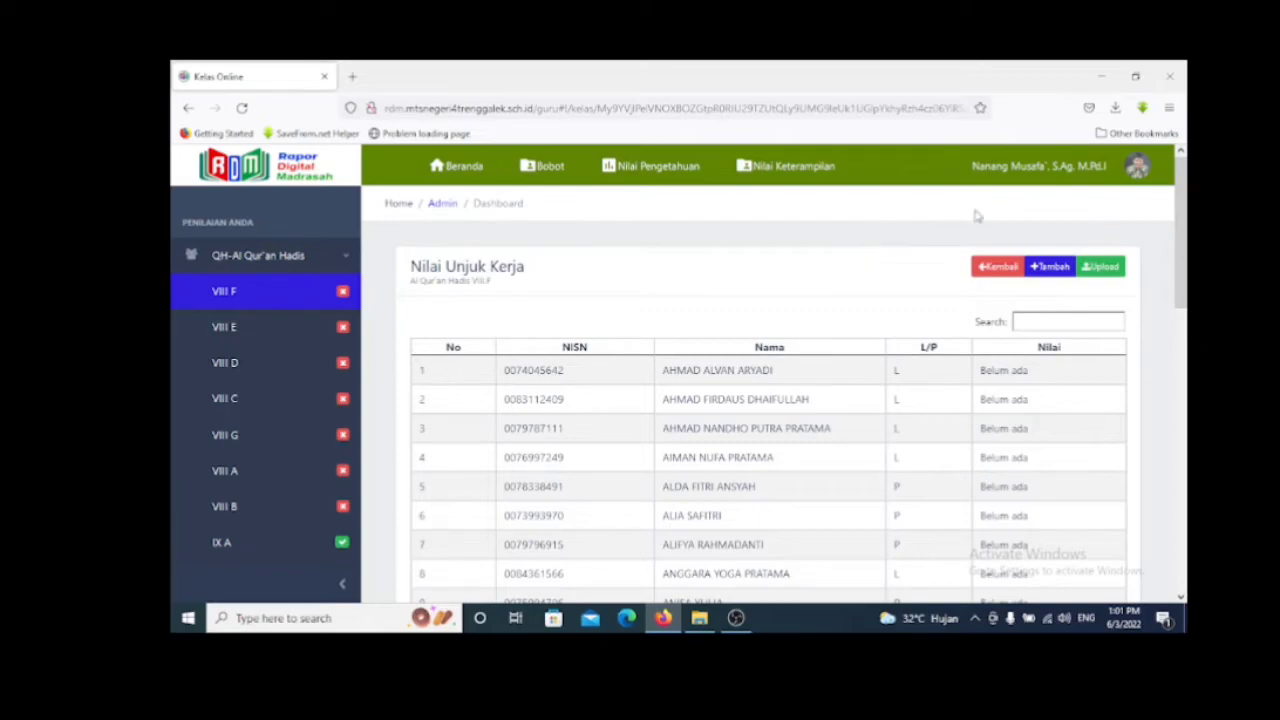
left_click(1050, 270)
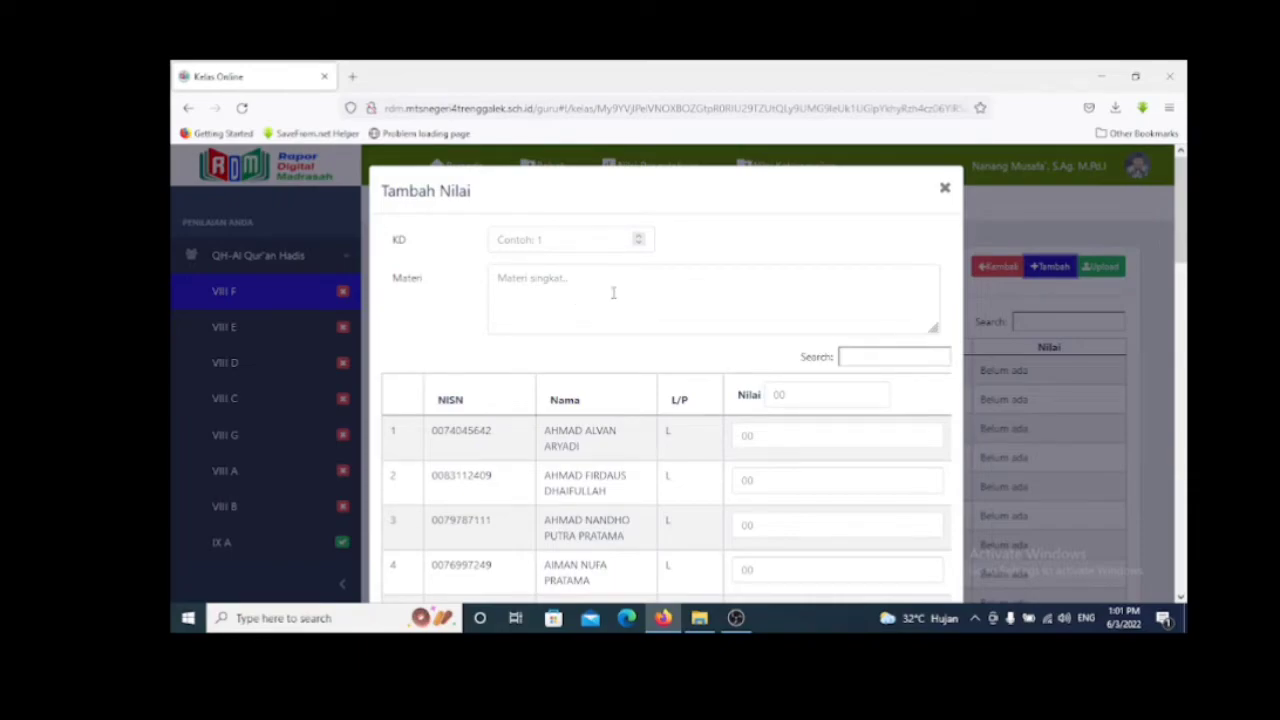
left_click(770, 430)
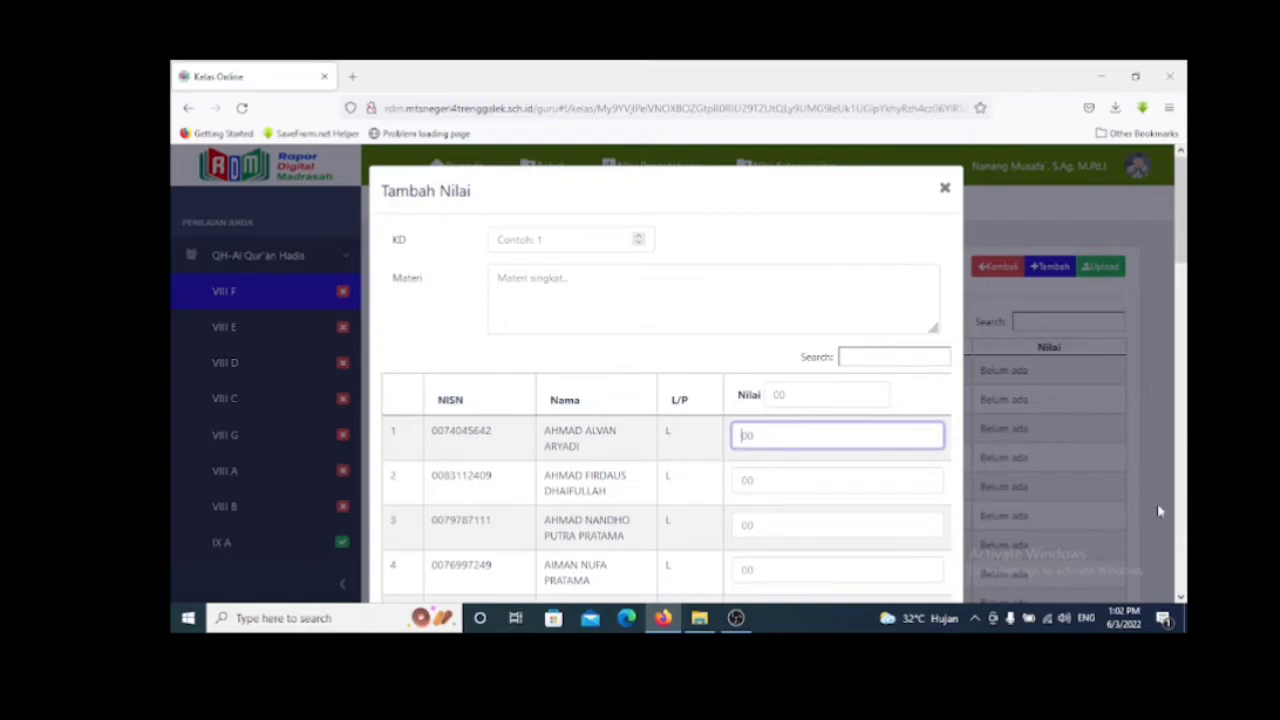
left_click(945, 190)
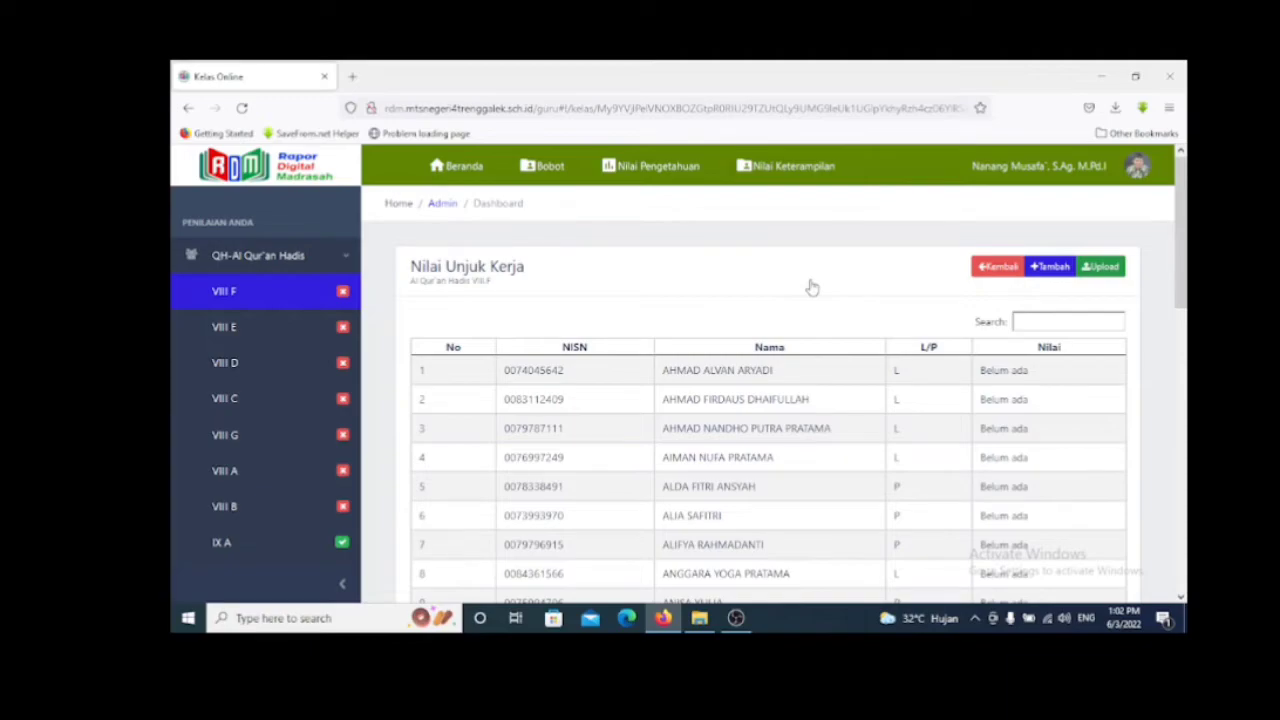
Download the Excel template for the class VIII F Unjuk Kerja grades and open it in Excel.
left_click(1092, 268)
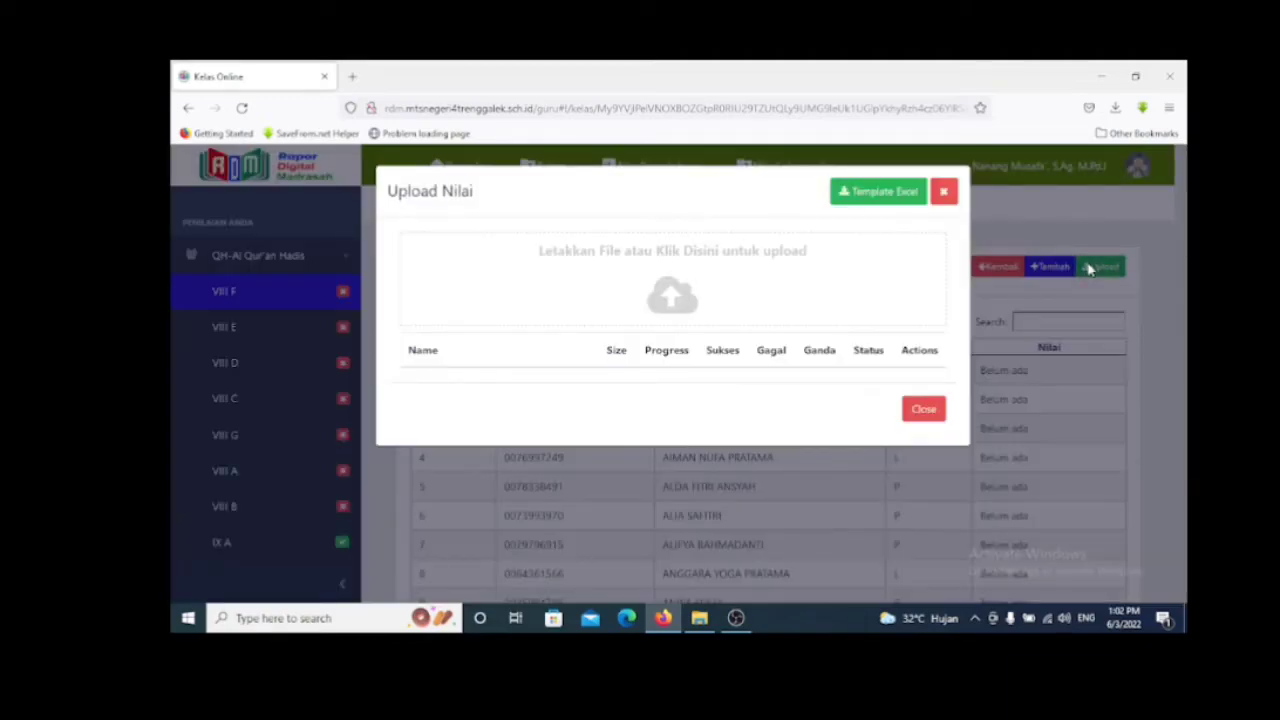
left_click(845, 197)
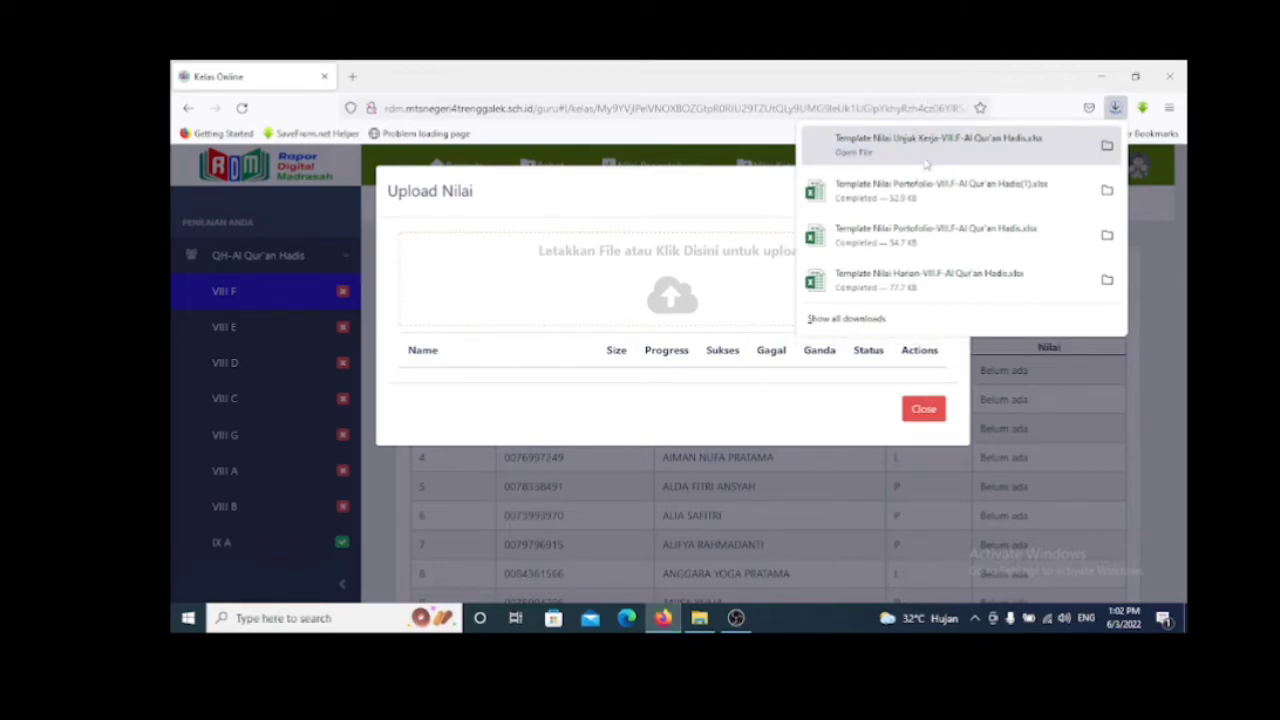
left_click(847, 150)
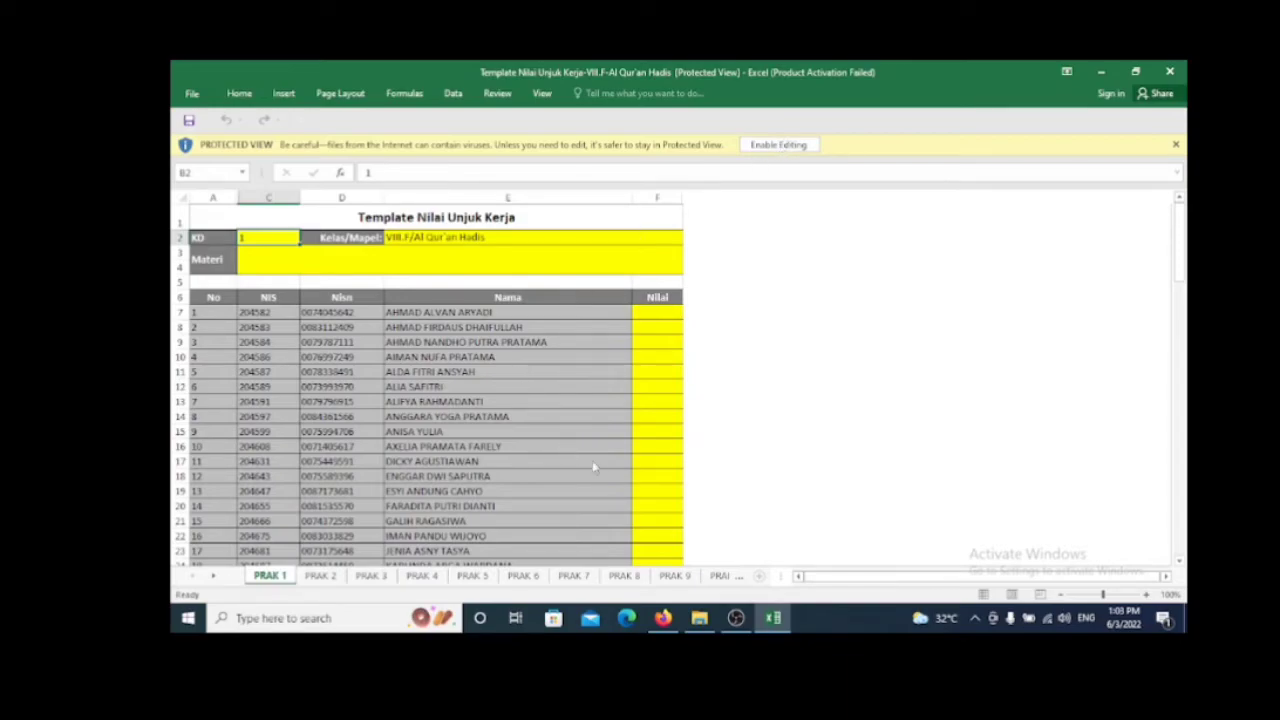
Switch back to Firefox, upload the file "nilai unjuk kerja" as the Unjuk Kerja grades, and close the upload dialog.
mouse_move(764, 623)
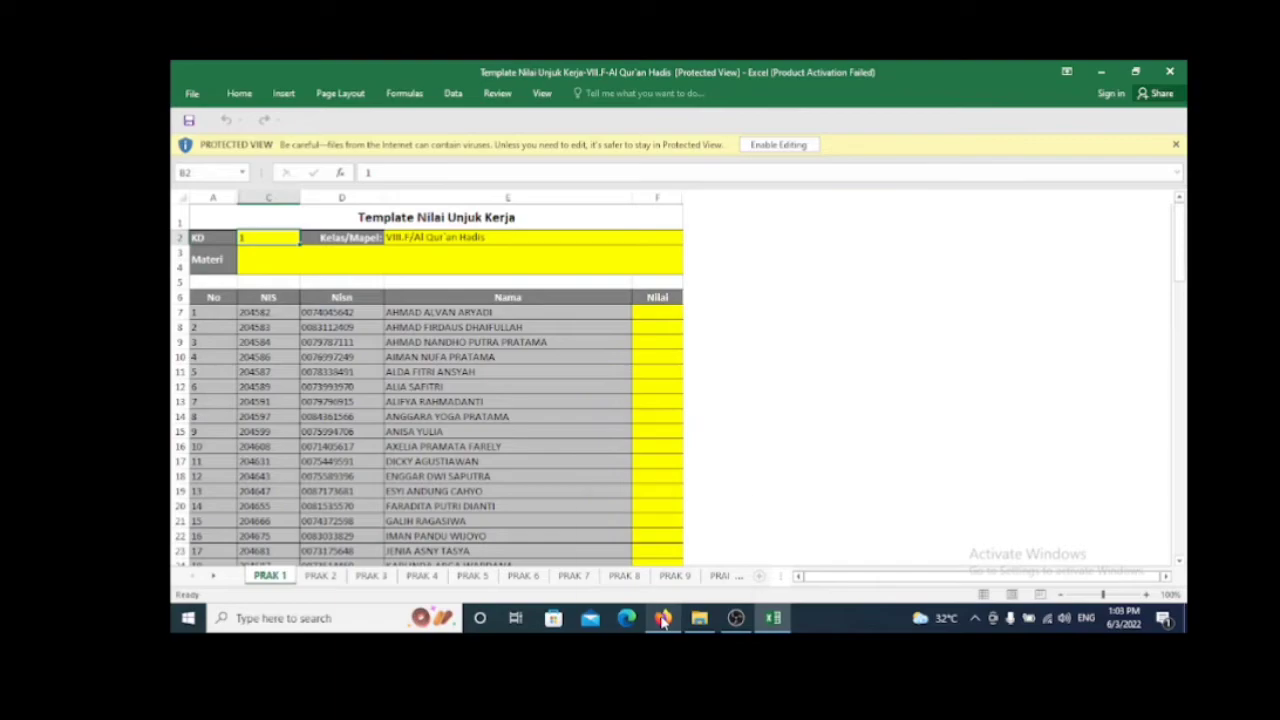
mouse_move(662, 620)
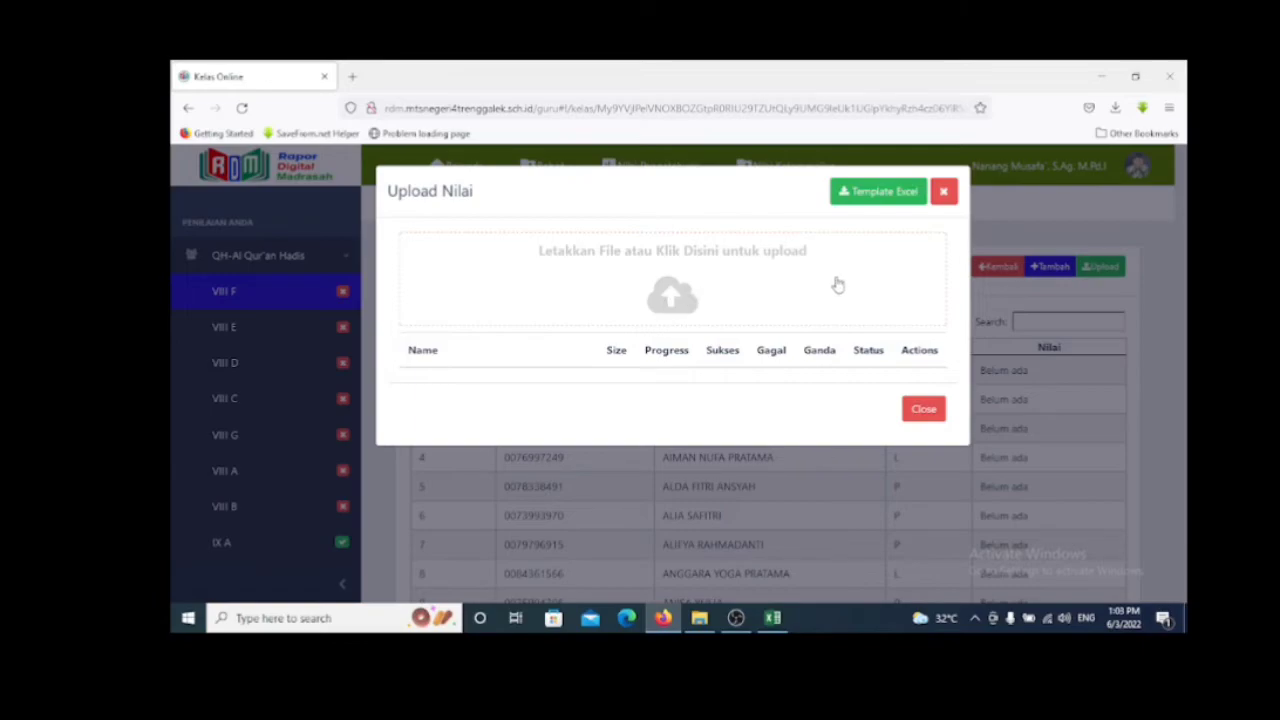
left_click(671, 303)
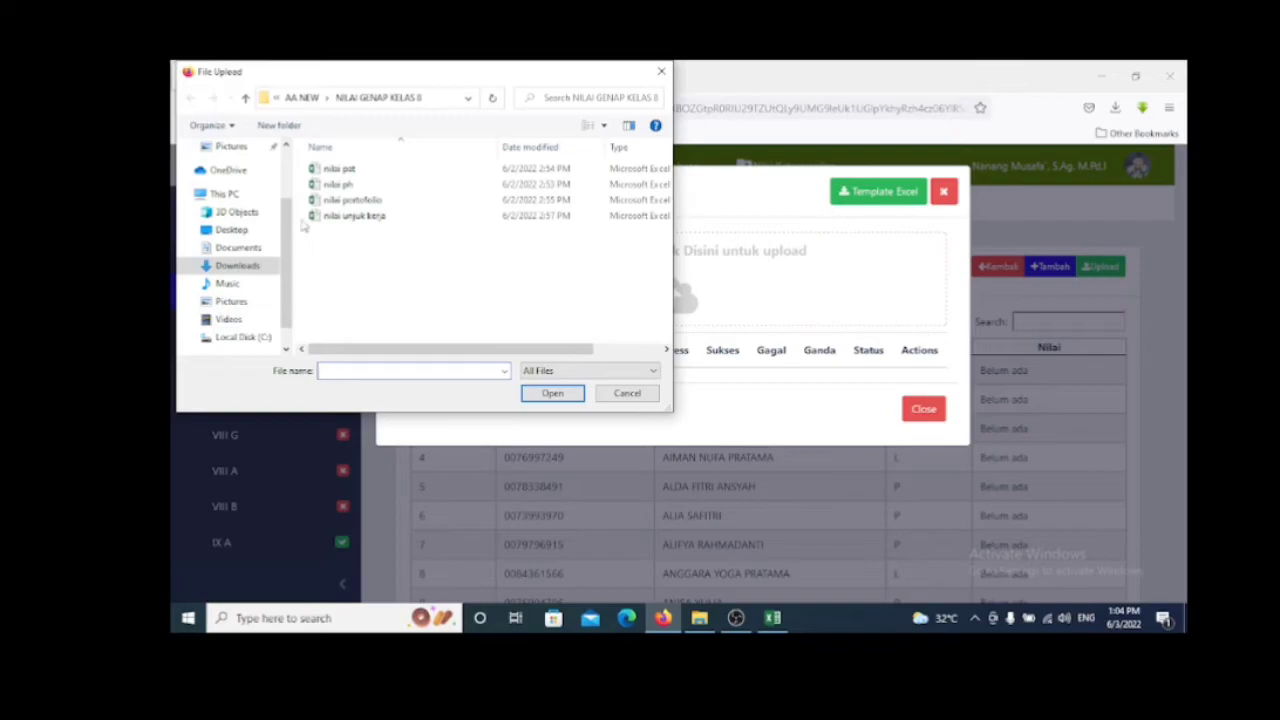
left_click(360, 216)
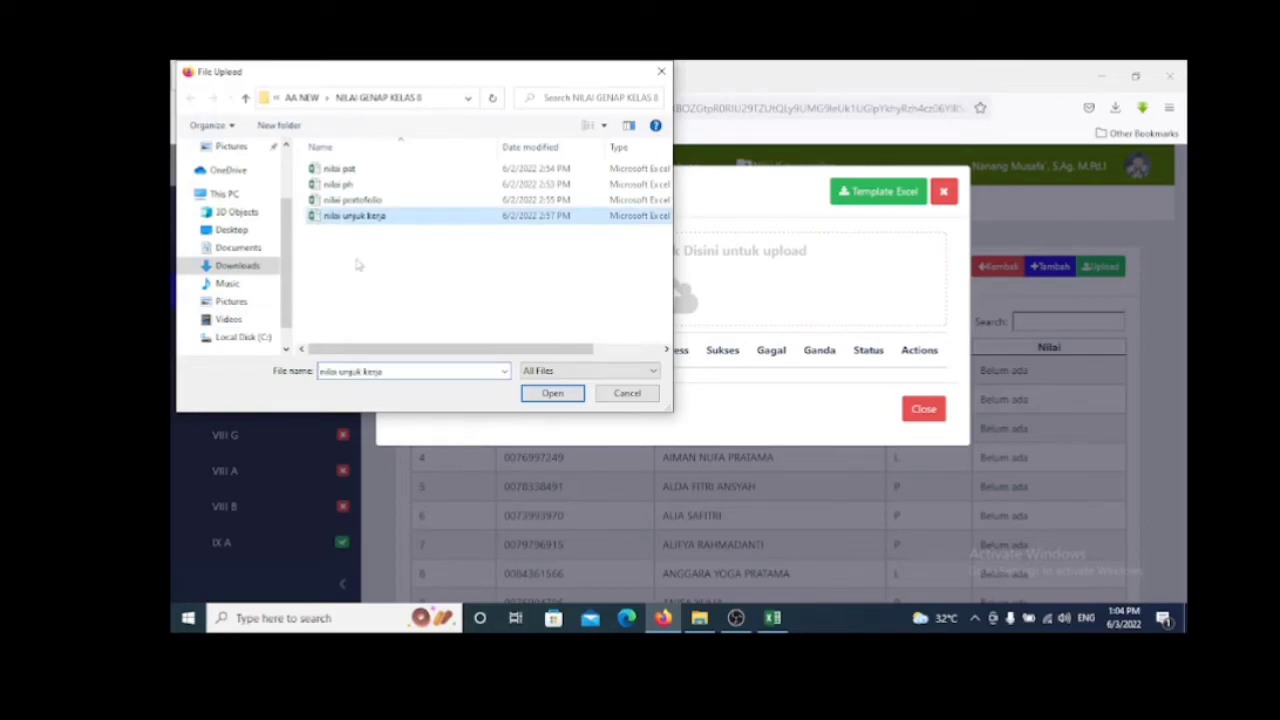
left_click(553, 393)
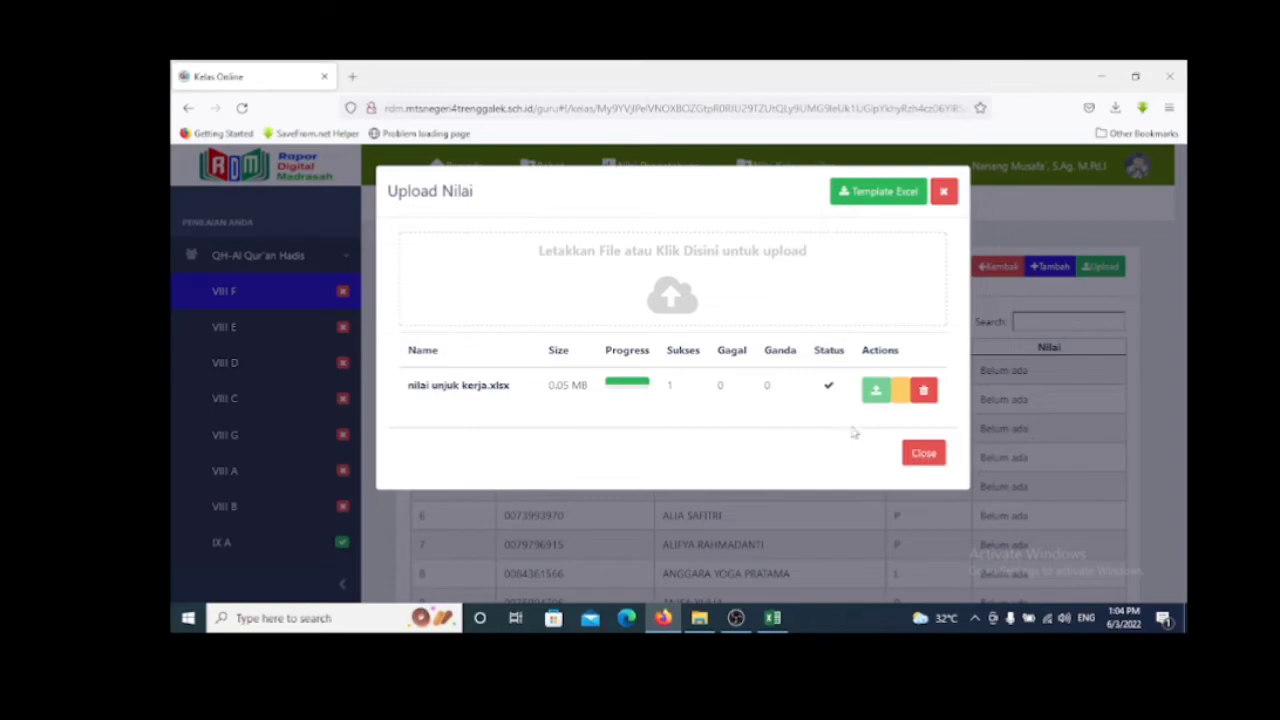
left_click(929, 453)
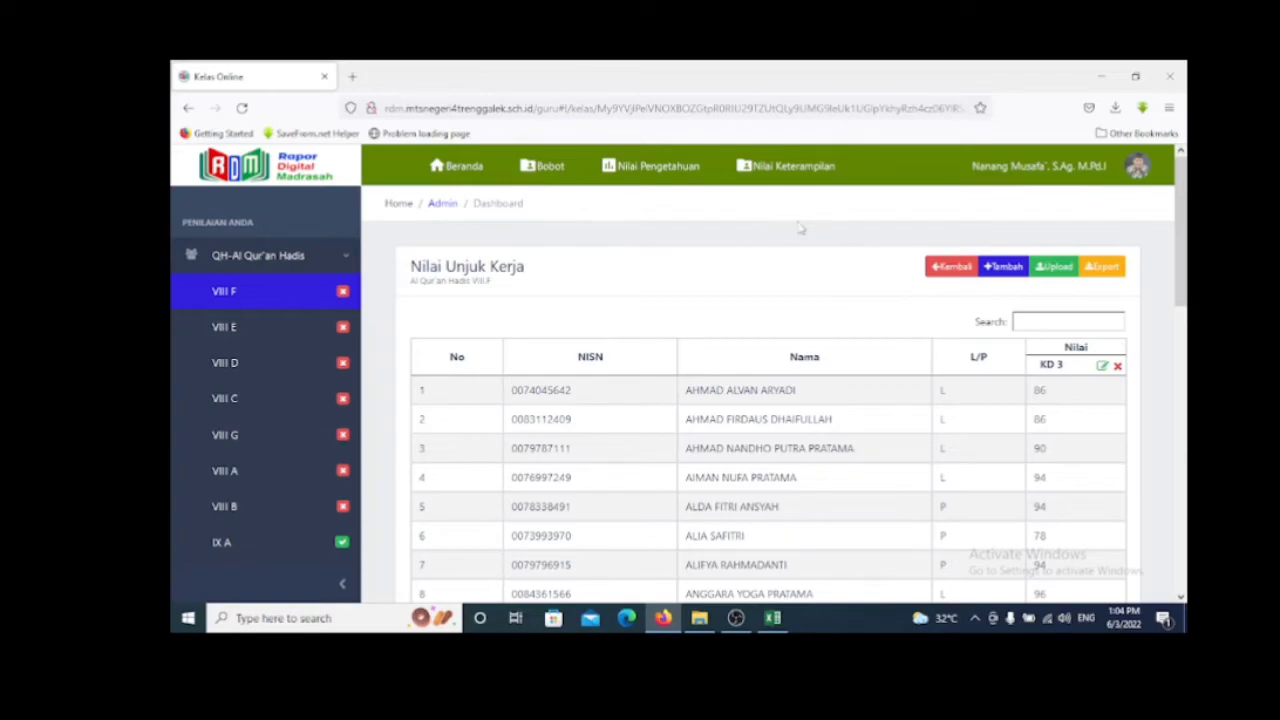
Return to the Nilai Keterampilan overview and check the report grades, predicates and descriptions down to the last student.
left_click(944, 276)
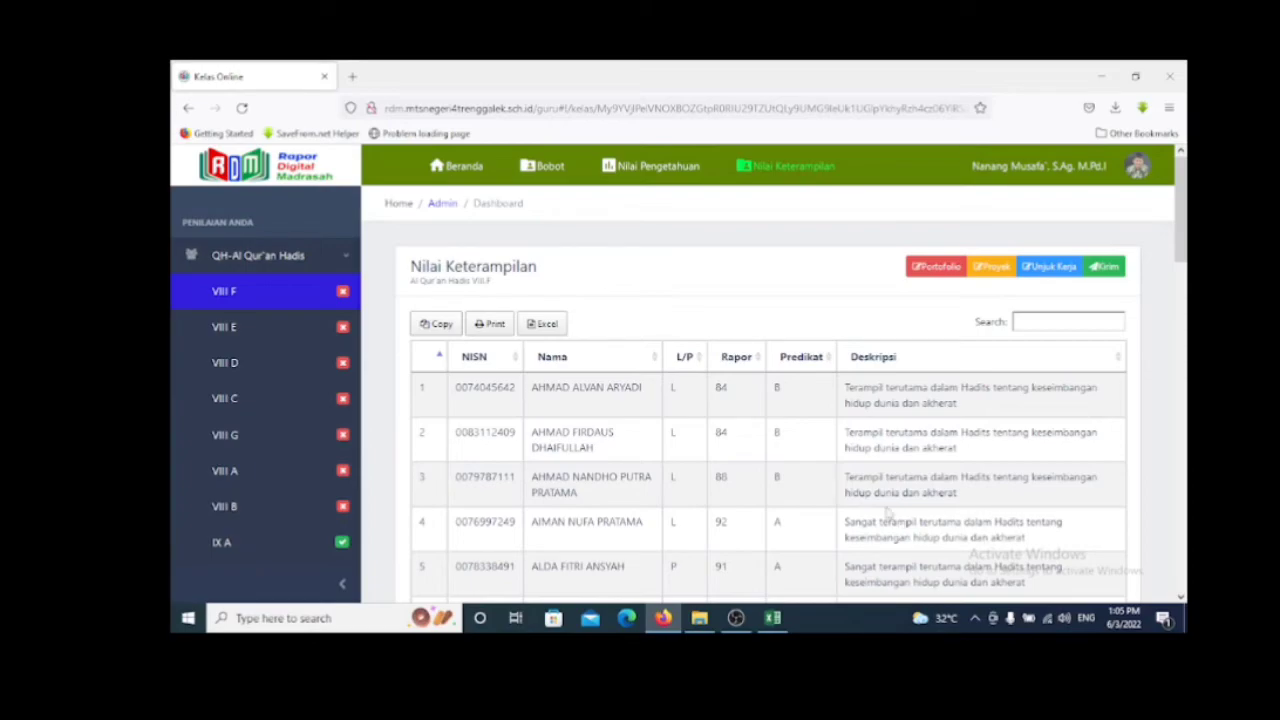
left_click(1181, 597)
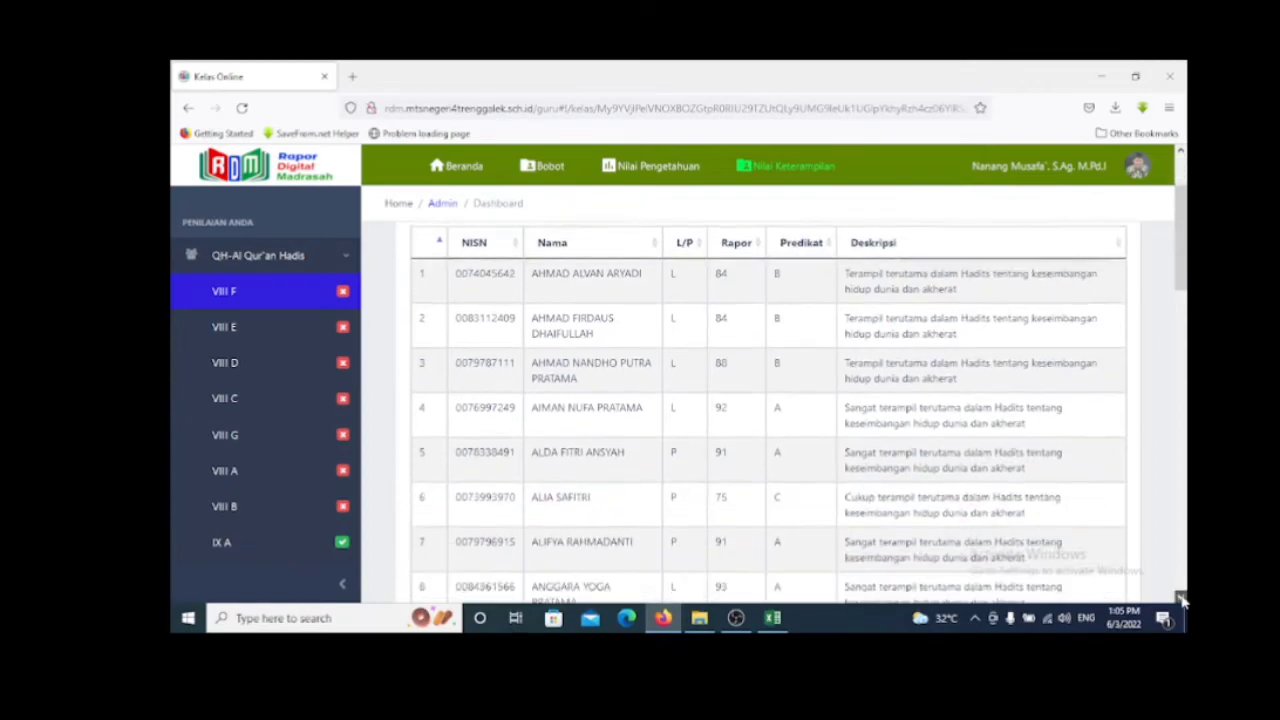
left_click(1181, 598)
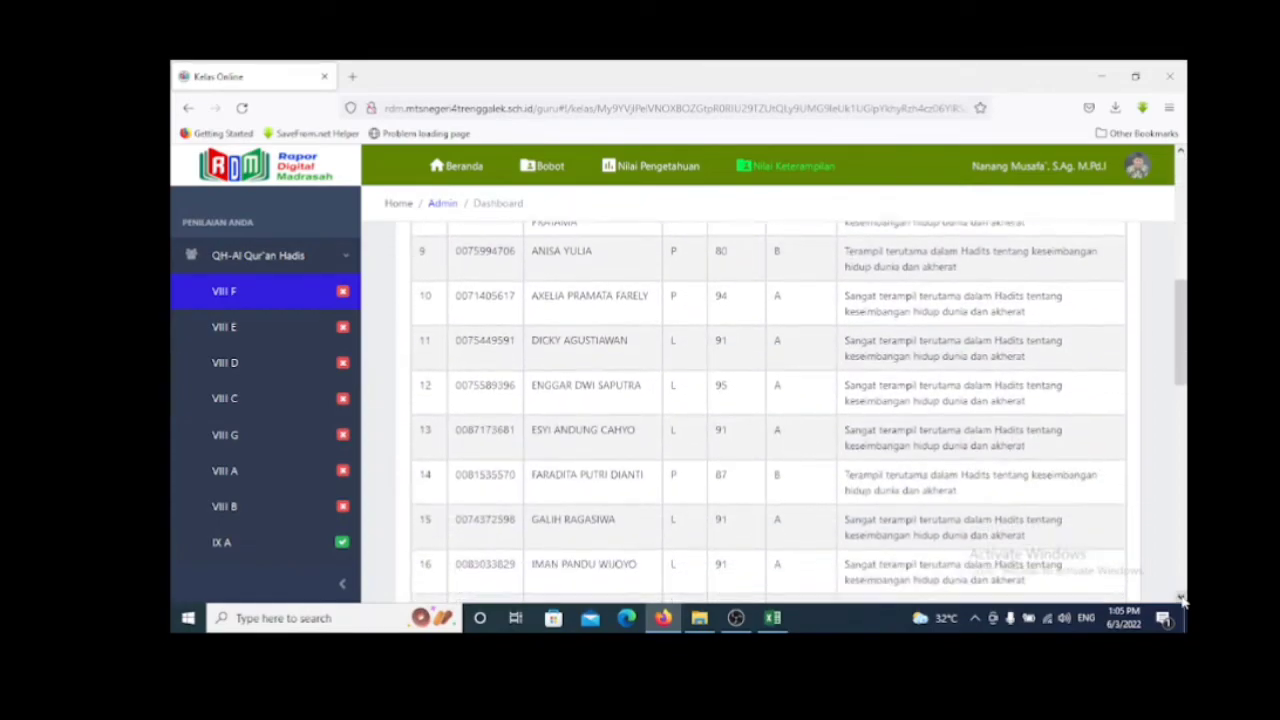
left_click(1181, 598)
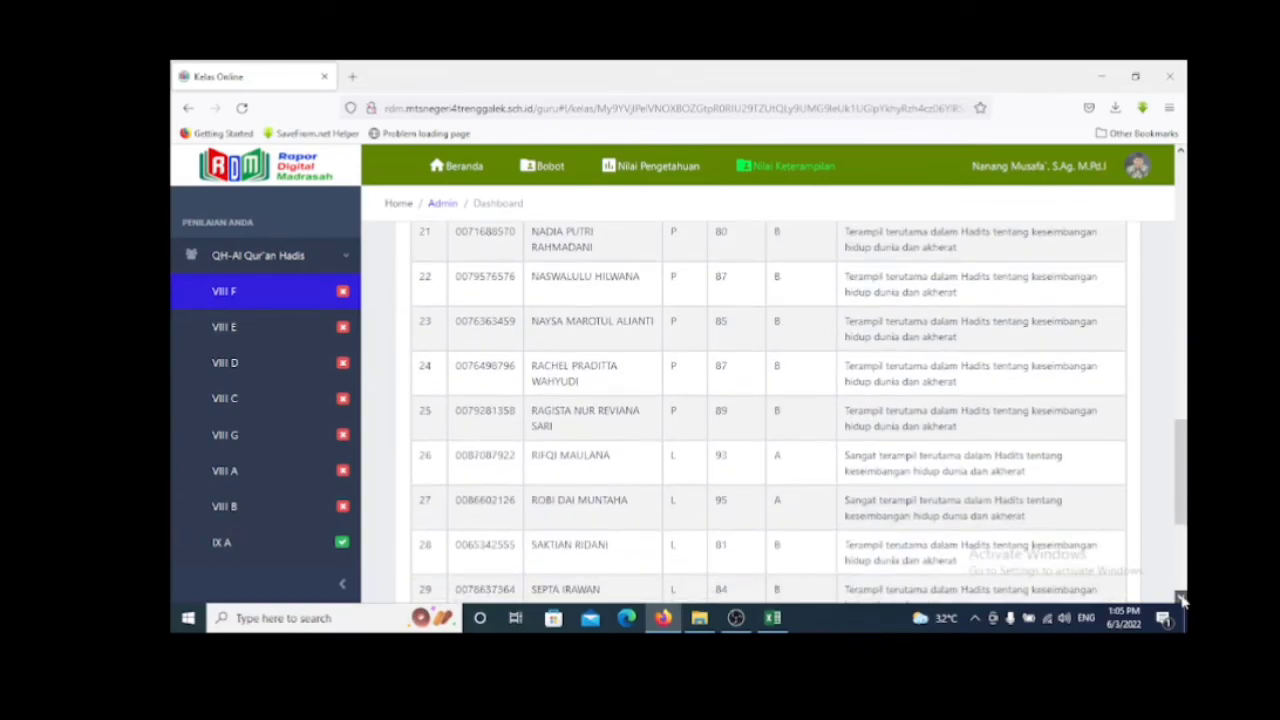
left_click(1181, 598)
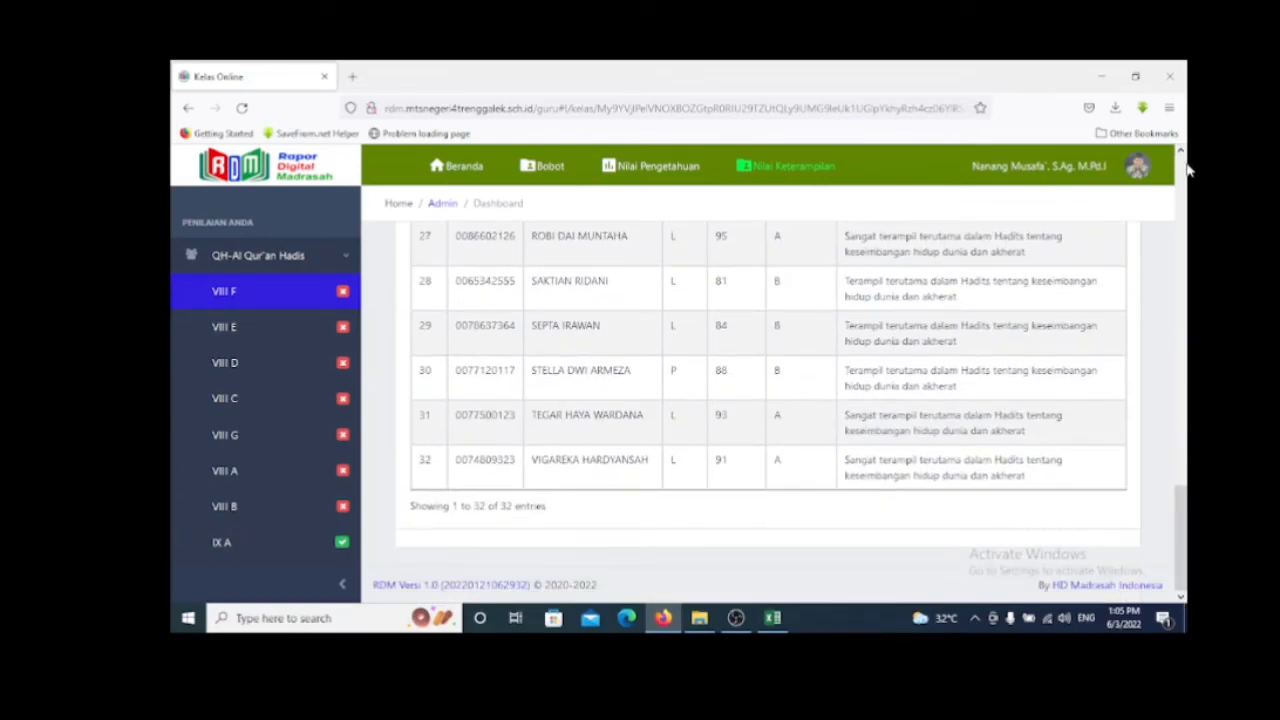
left_click(1181, 175)
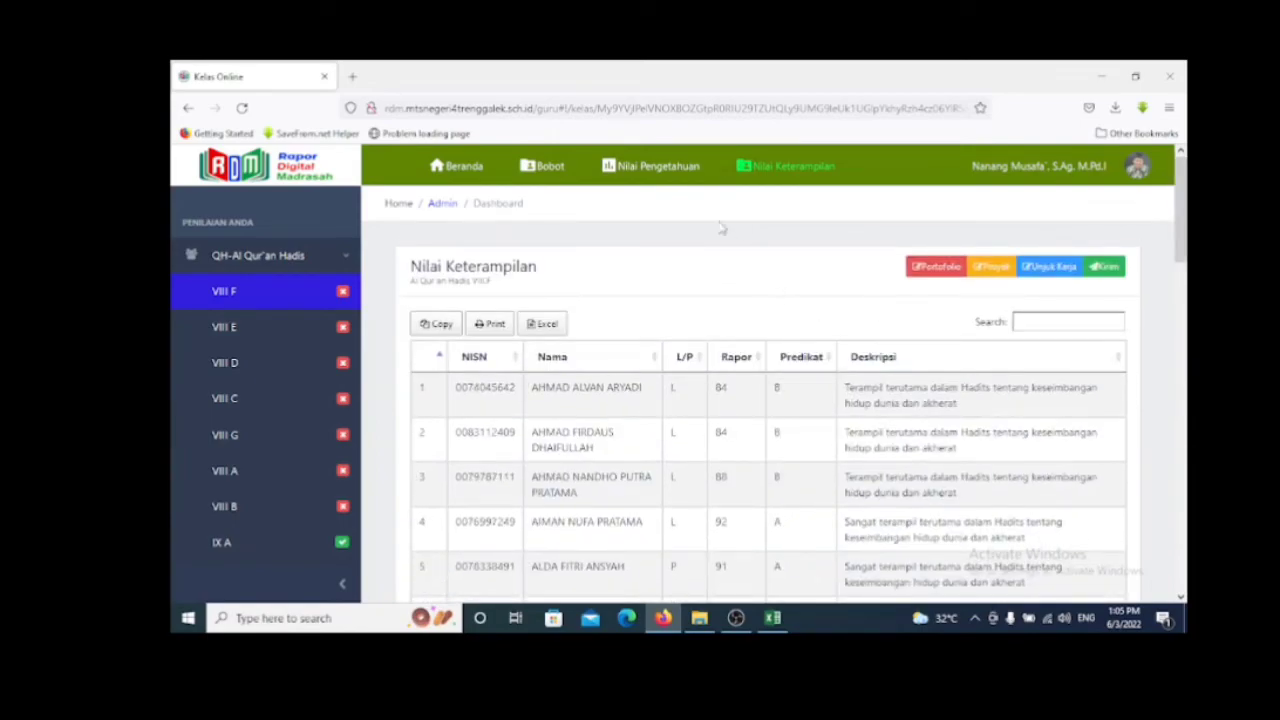
Open the PAS/PAT grade entry page from the Nilai Pengetahuan overview of class VIII F.
left_click(663, 172)
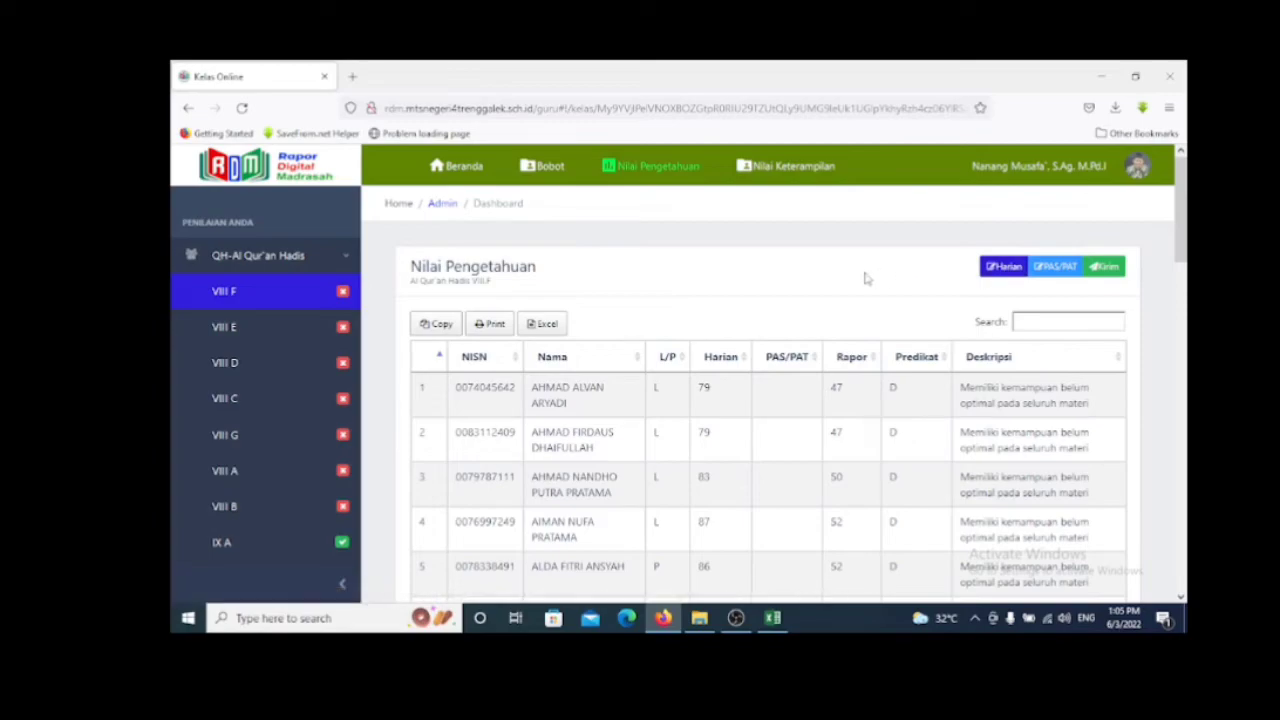
left_click(1055, 268)
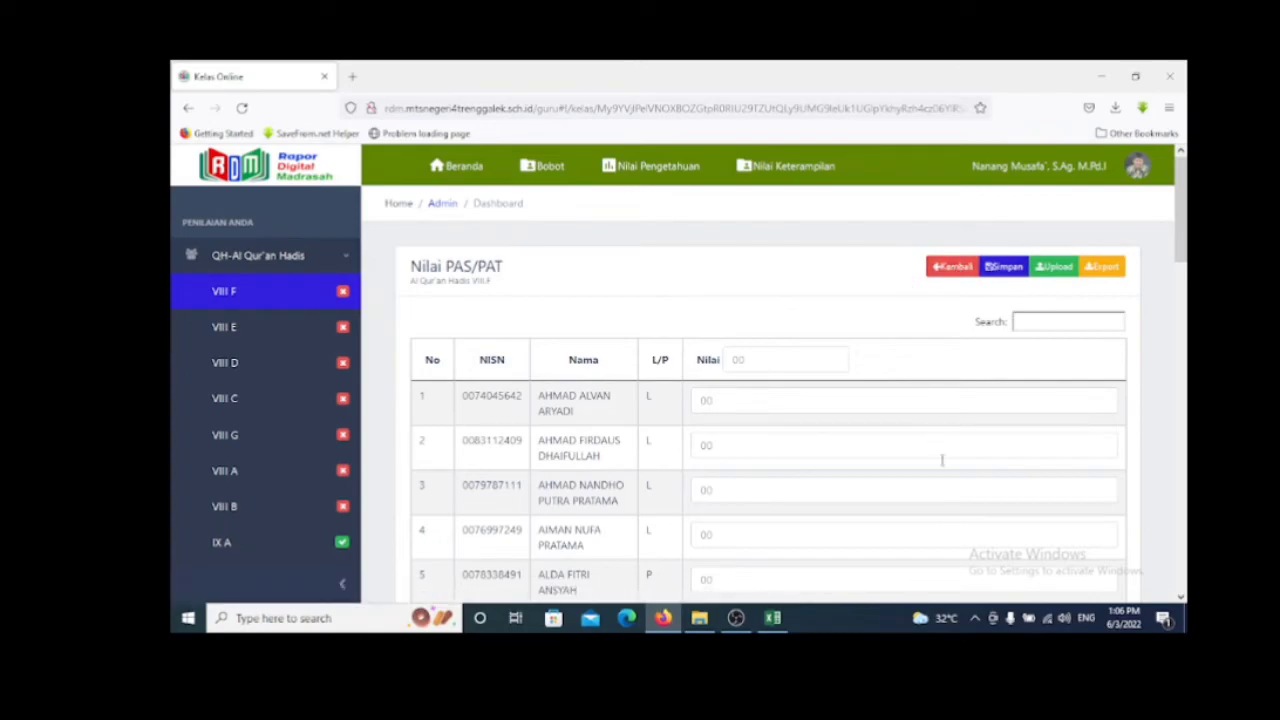
left_click(785, 402)
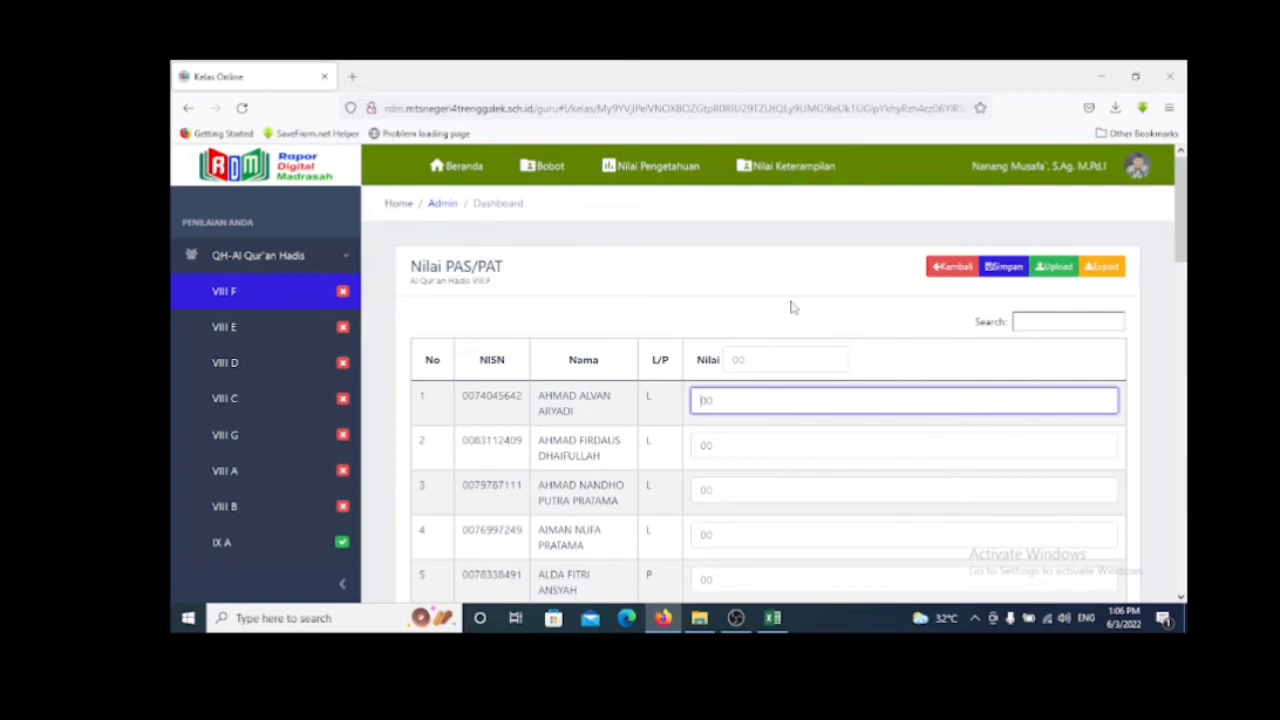
Upload the file "nilai pat" as the PAS/PAT grades of class VIII F and close the upload dialog.
left_click(1052, 270)
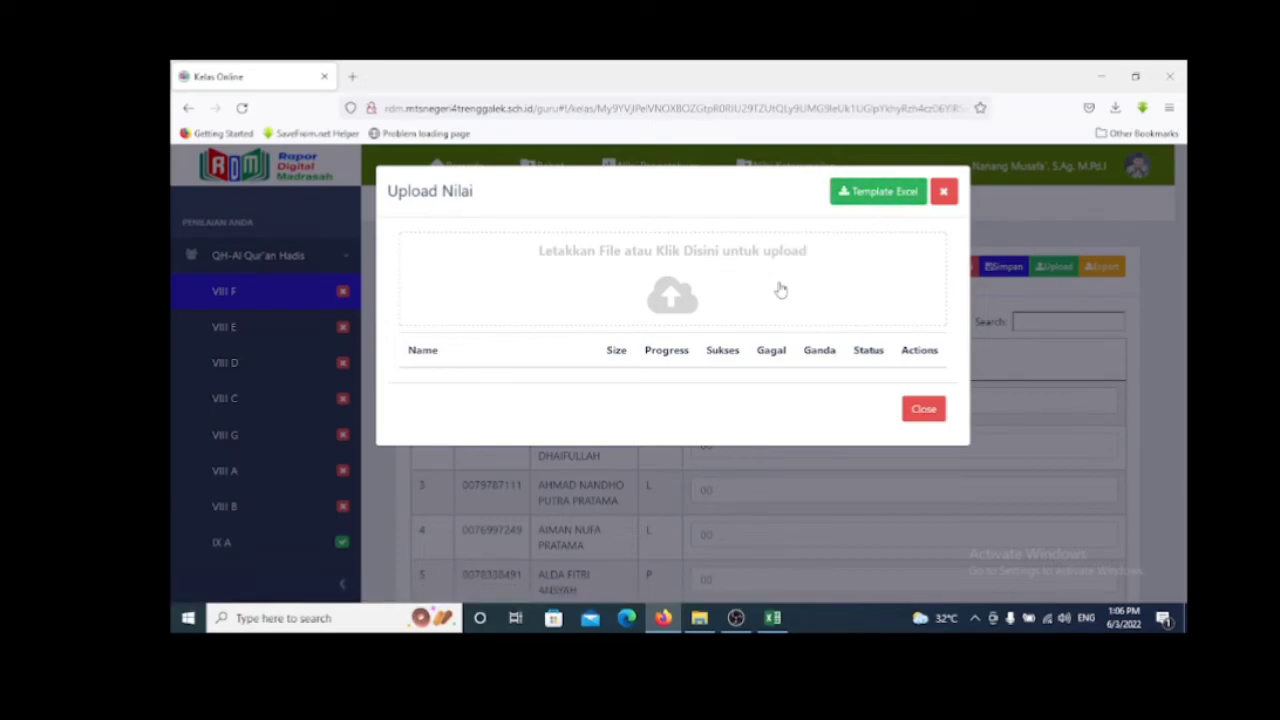
left_click(676, 300)
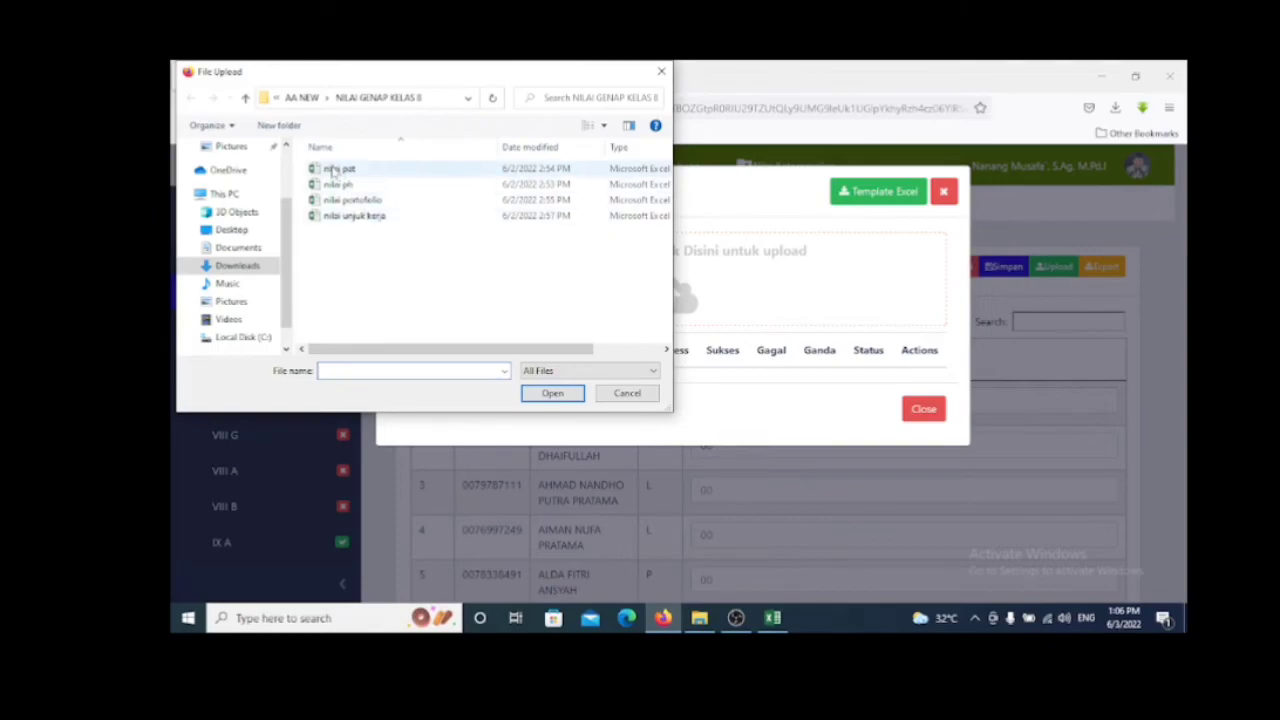
left_click(314, 170)
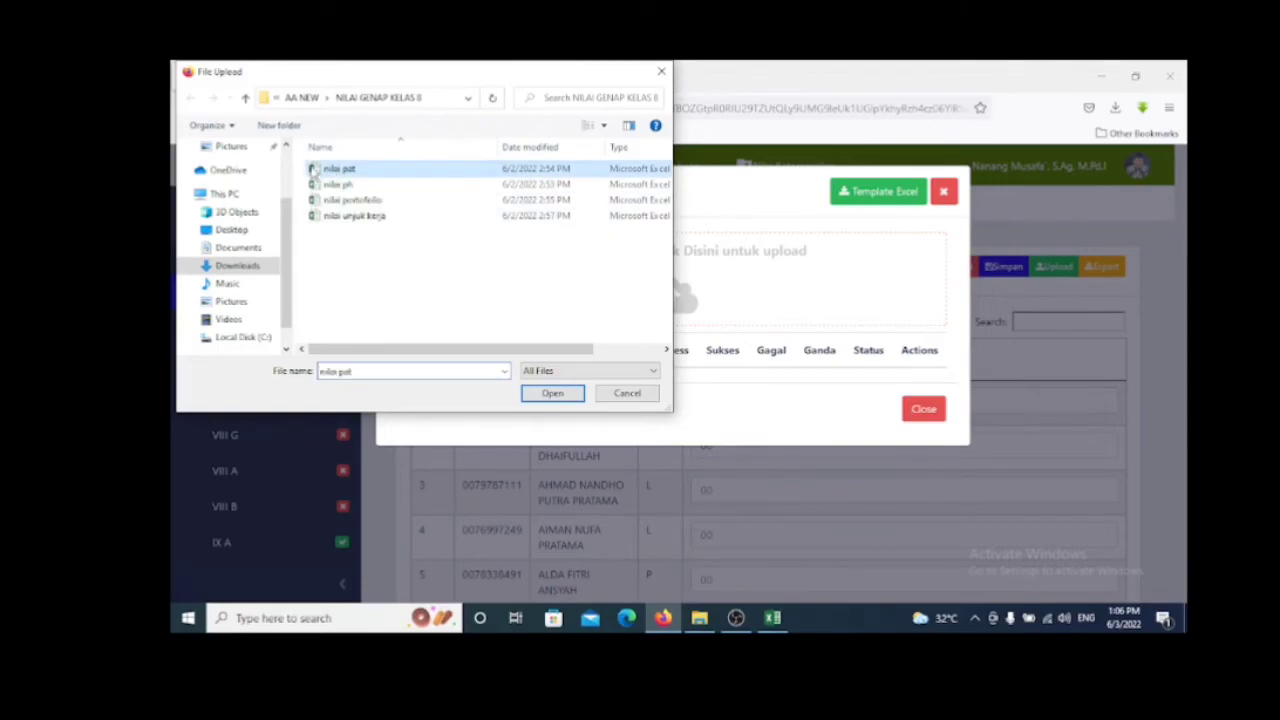
left_click(553, 393)
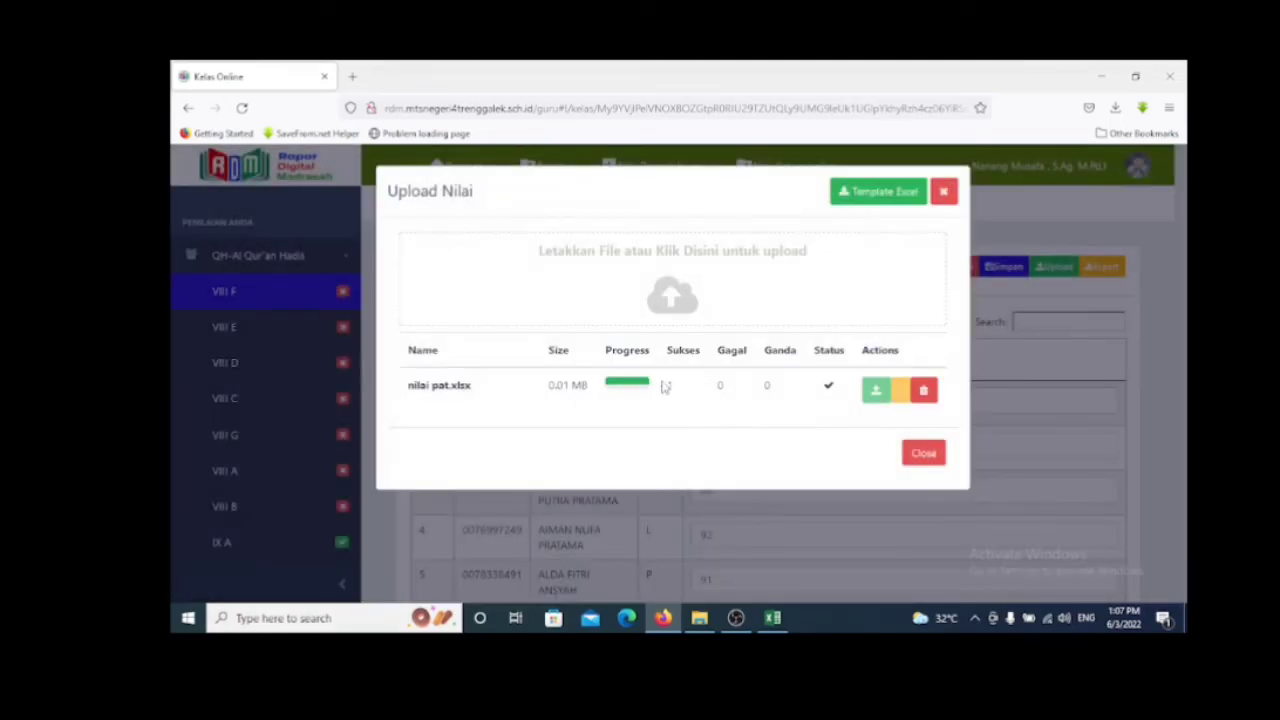
left_click(923, 454)
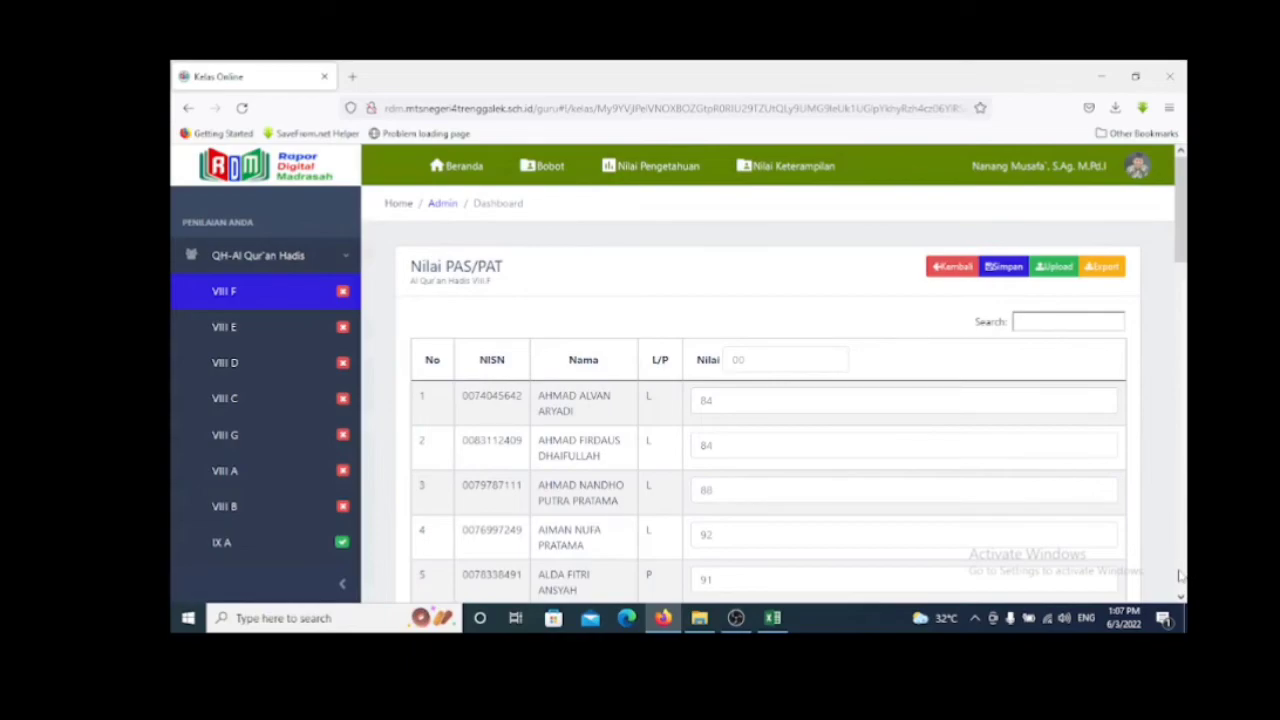
Save the uploaded PAS/PAT grades and return to the Nilai Pengetahuan overview of class VIII F.
scroll(806, 440, "down", 15)
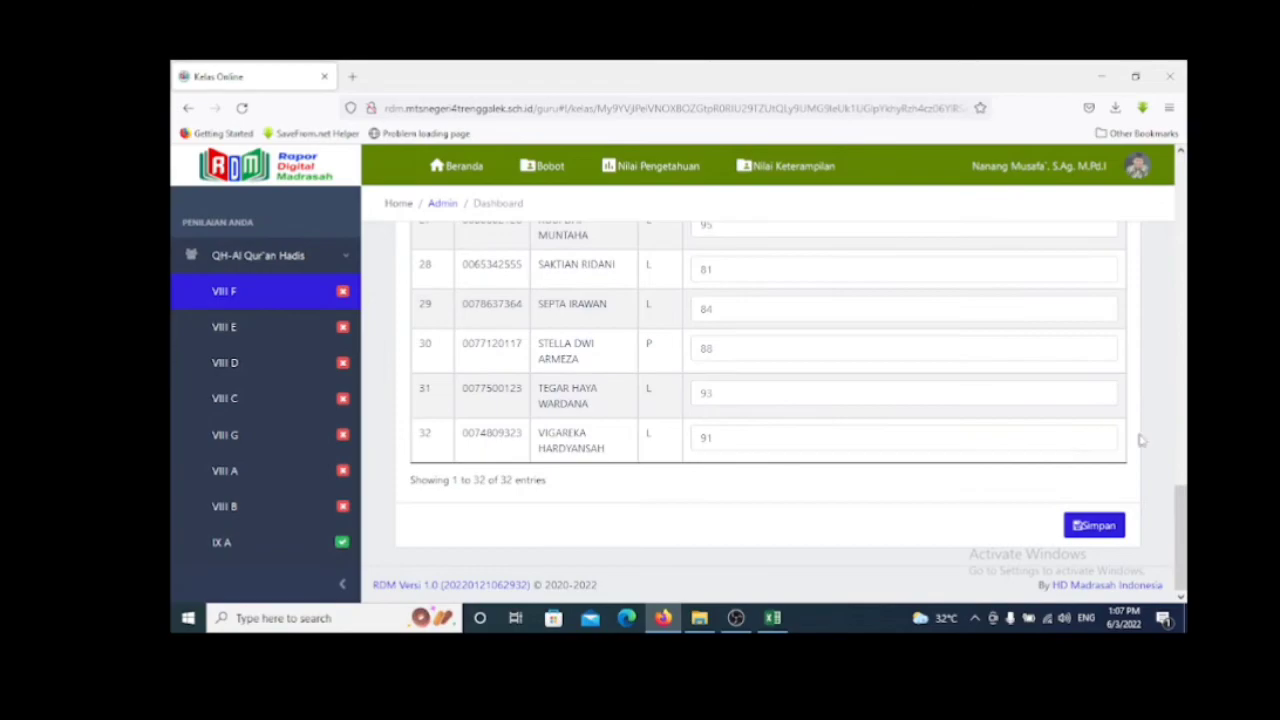
left_click(1090, 527)
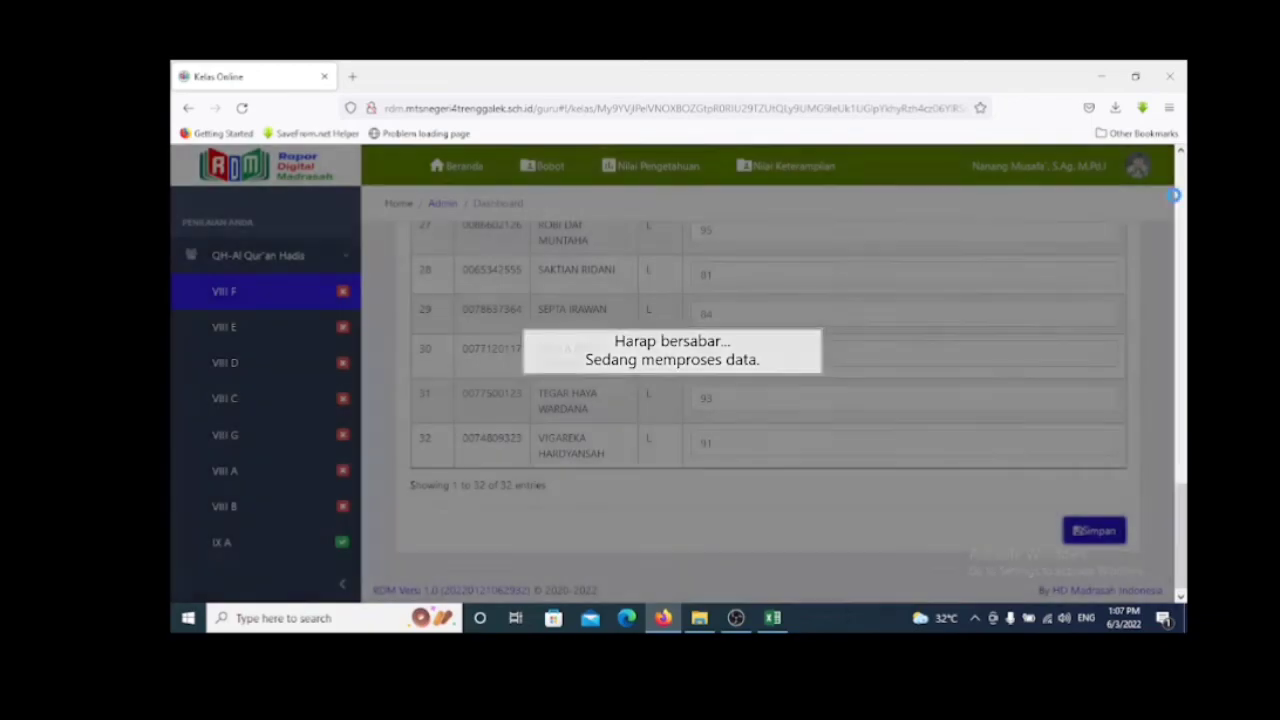
scroll(1183, 177, "up", 10)
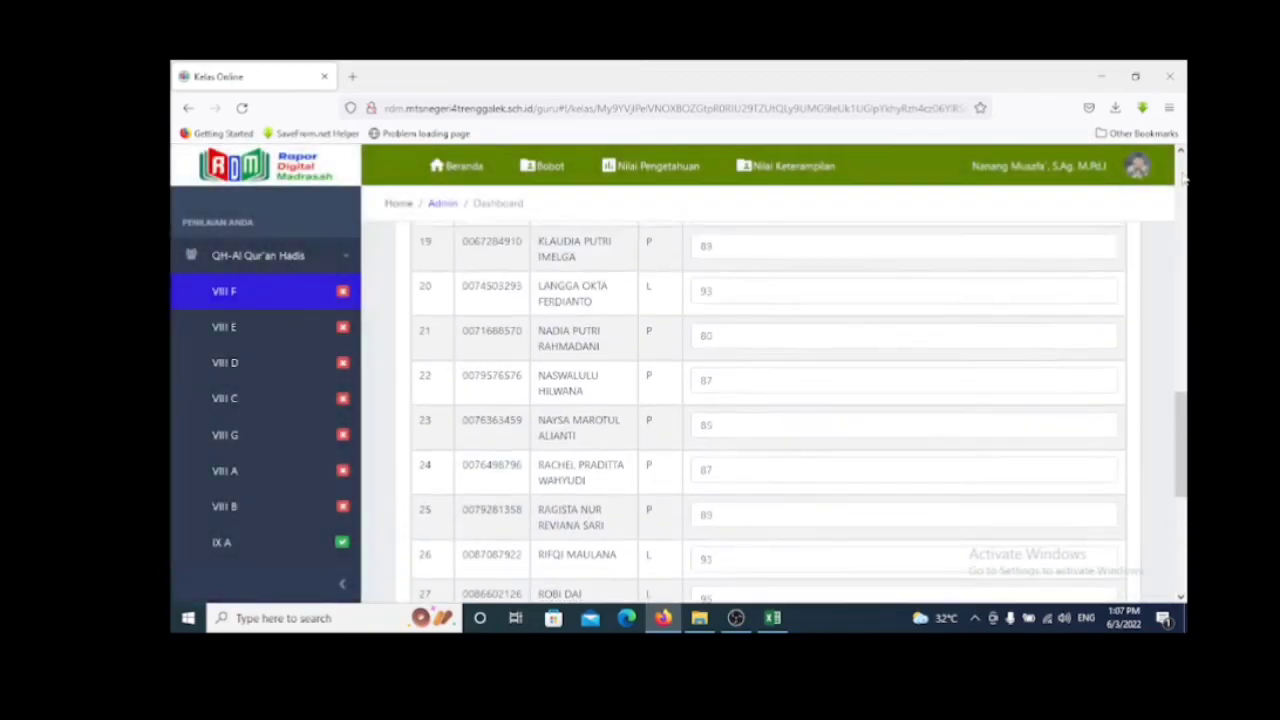
scroll(1183, 177, "up", 3)
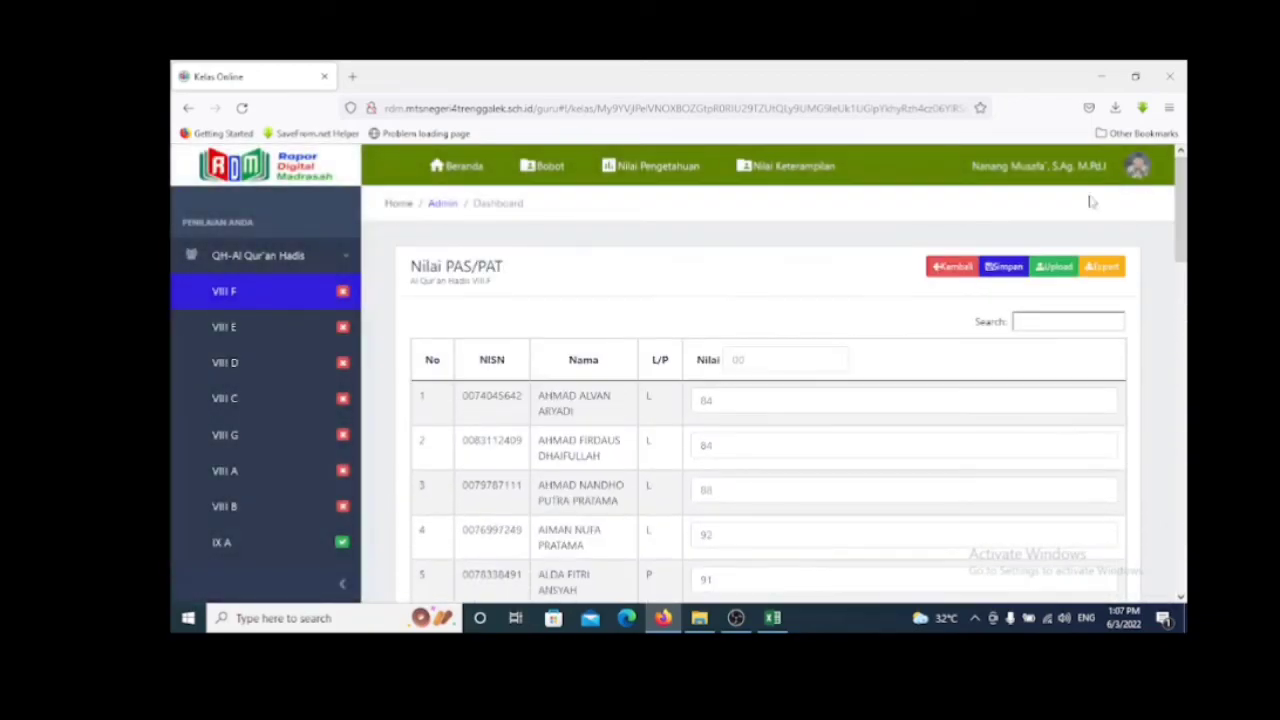
left_click(943, 270)
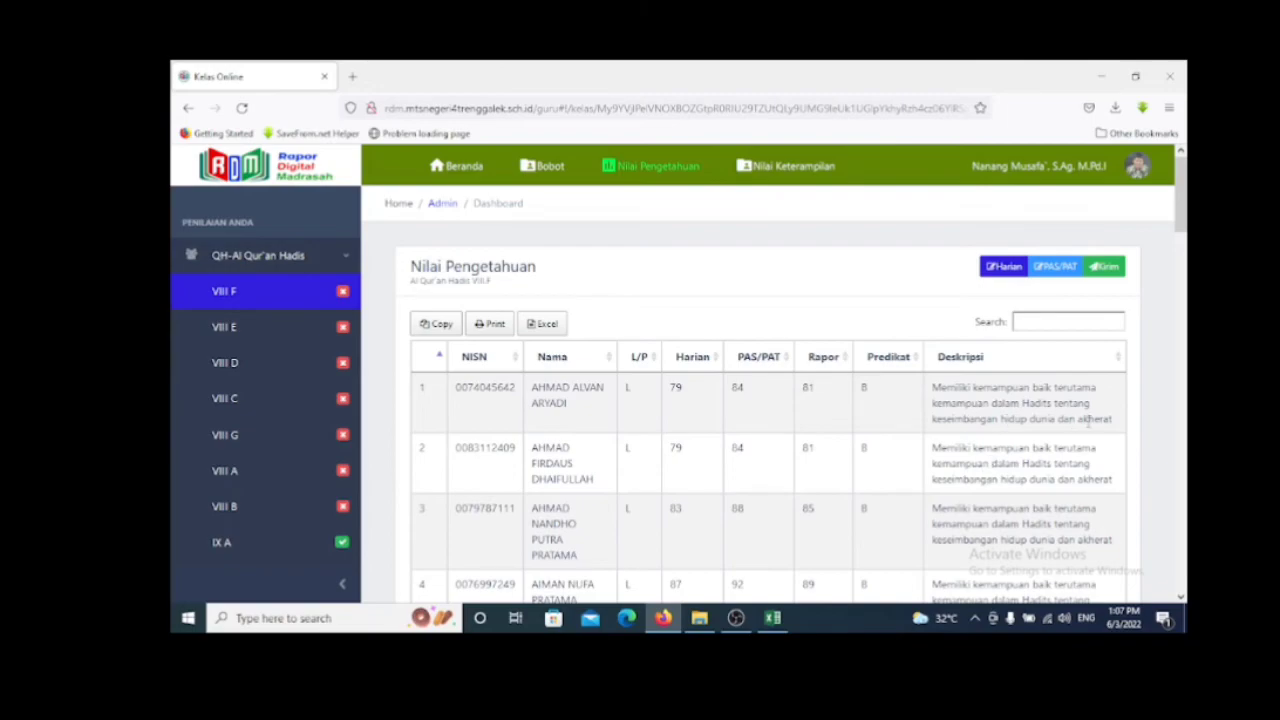
Check the Harian, PAS/PAT and Rapor grades, predicates and descriptions of all students in the Nilai Pengetahuan overview.
left_click(1181, 598)
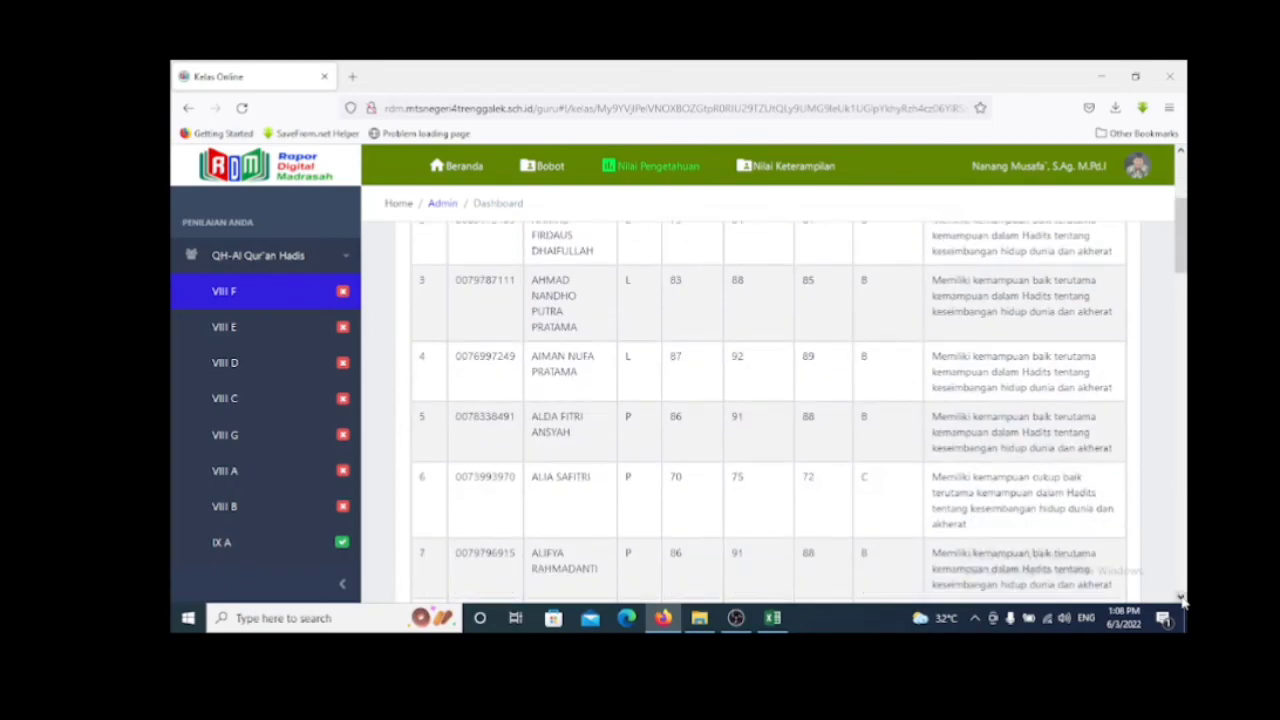
left_click(1181, 598)
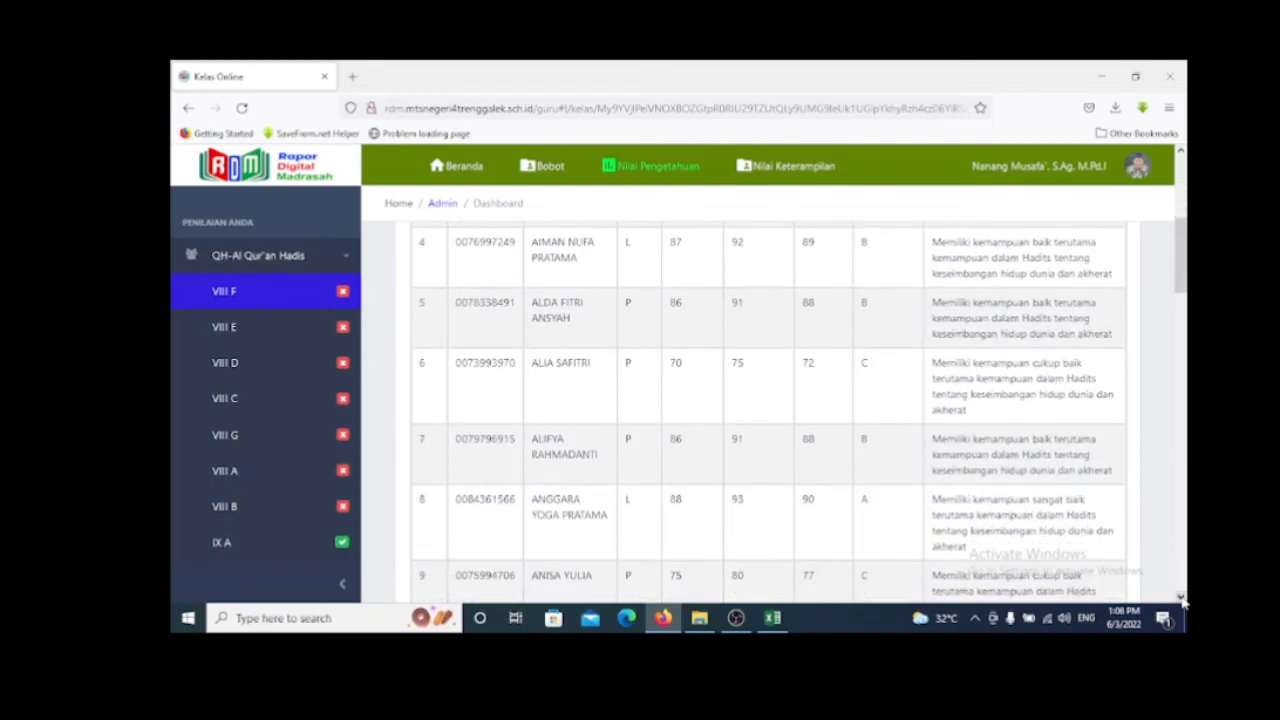
left_click(1181, 598)
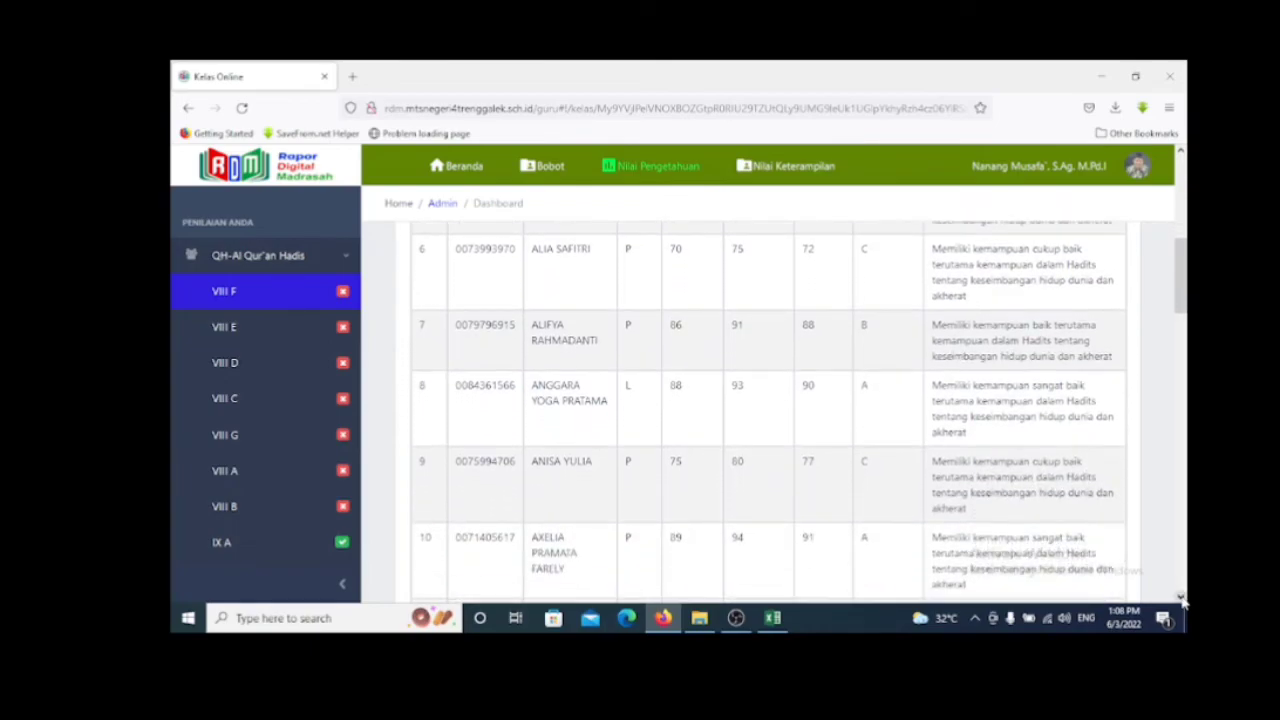
left_click(1181, 598)
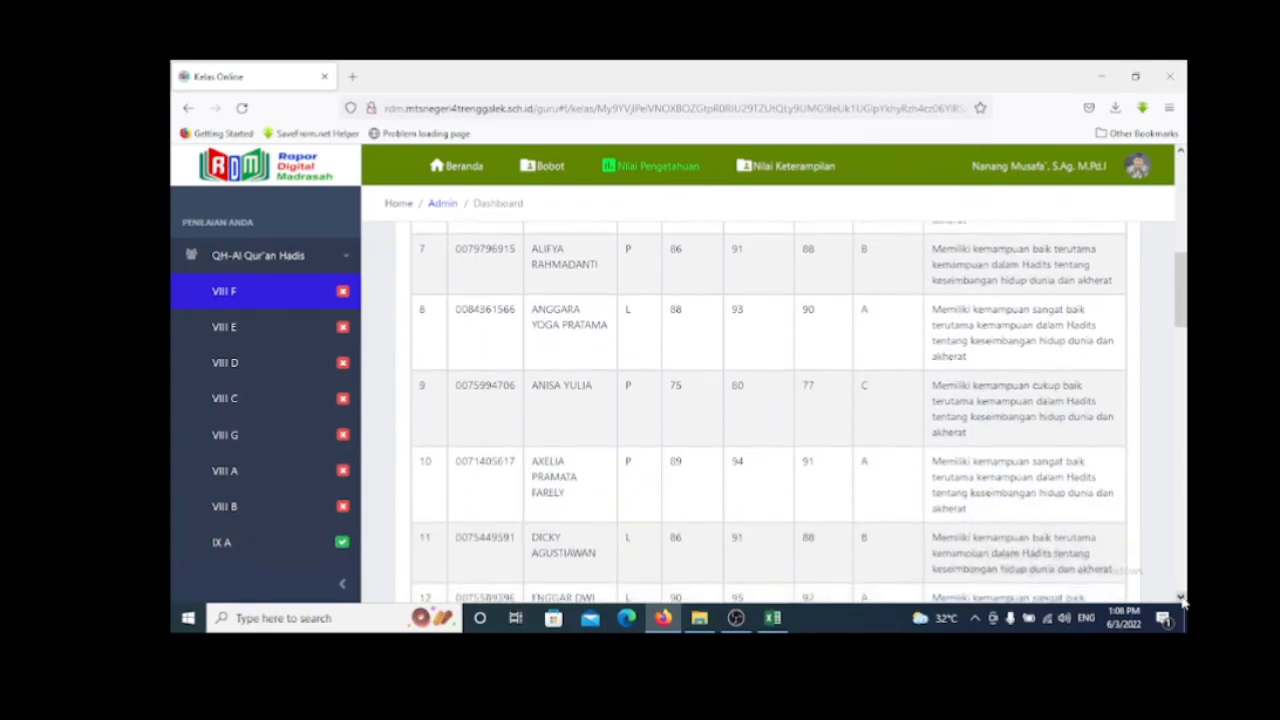
left_click(1181, 598)
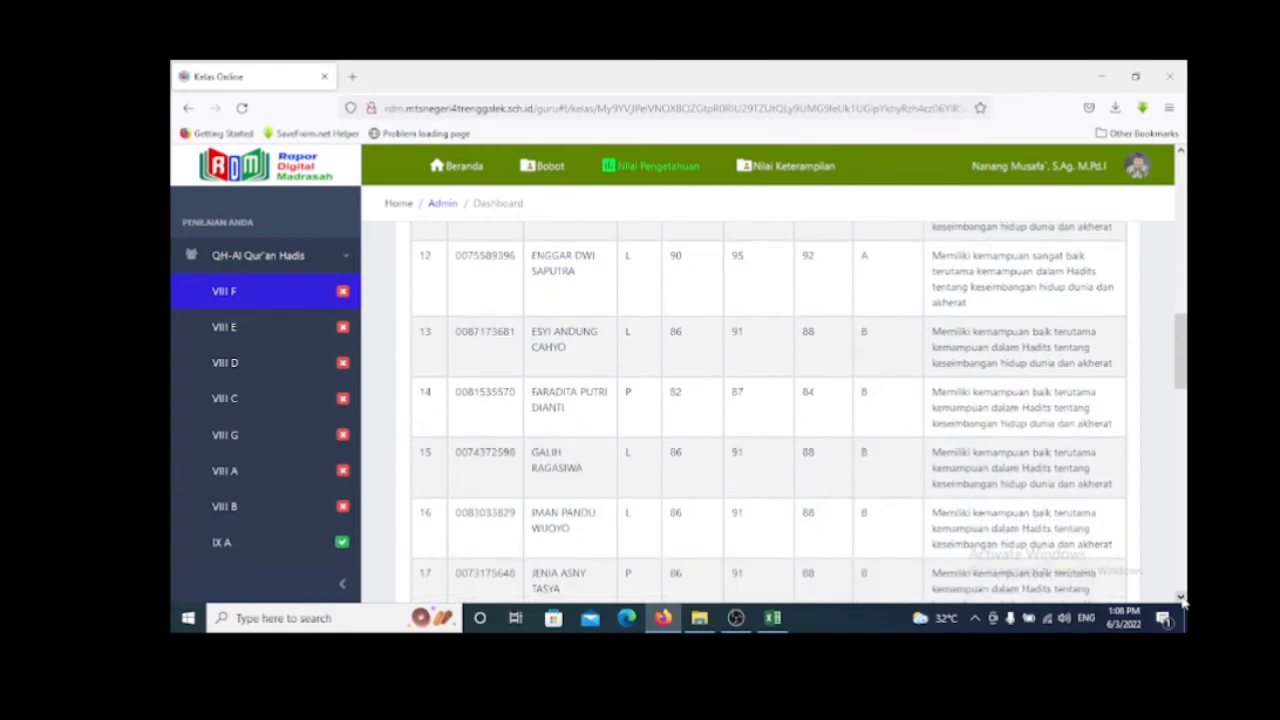
left_click(1181, 598)
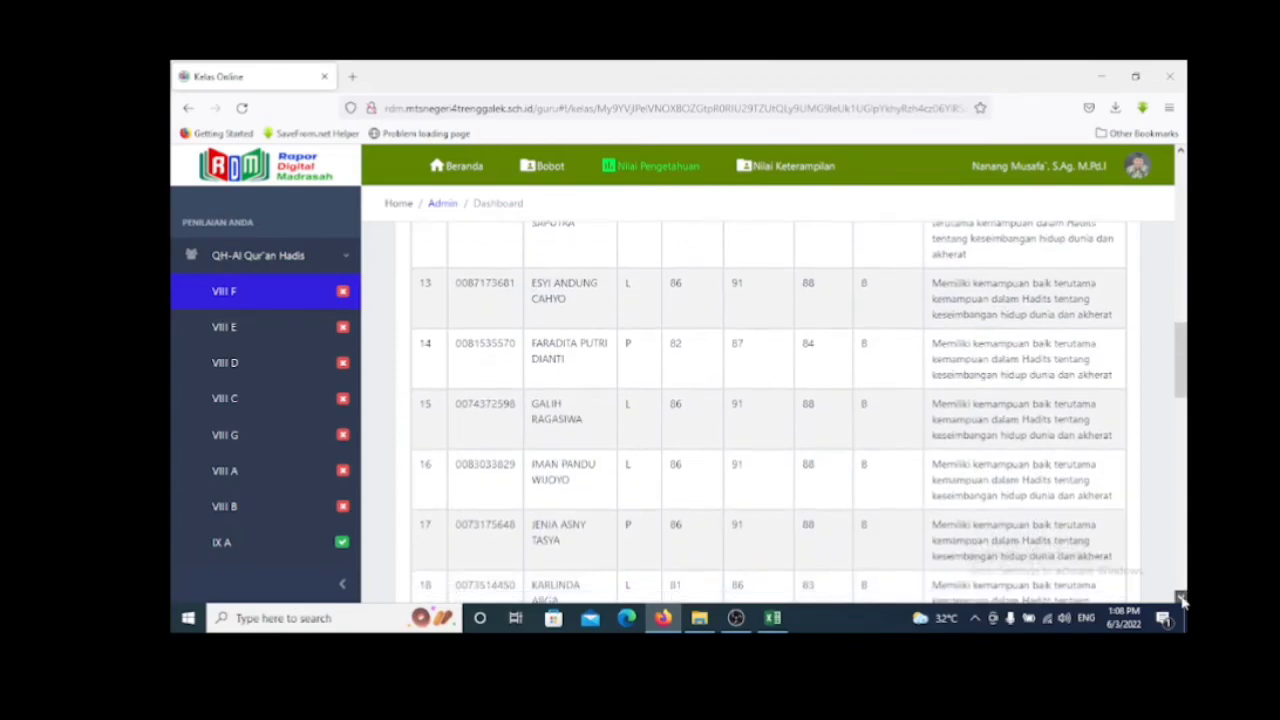
left_click(1181, 598)
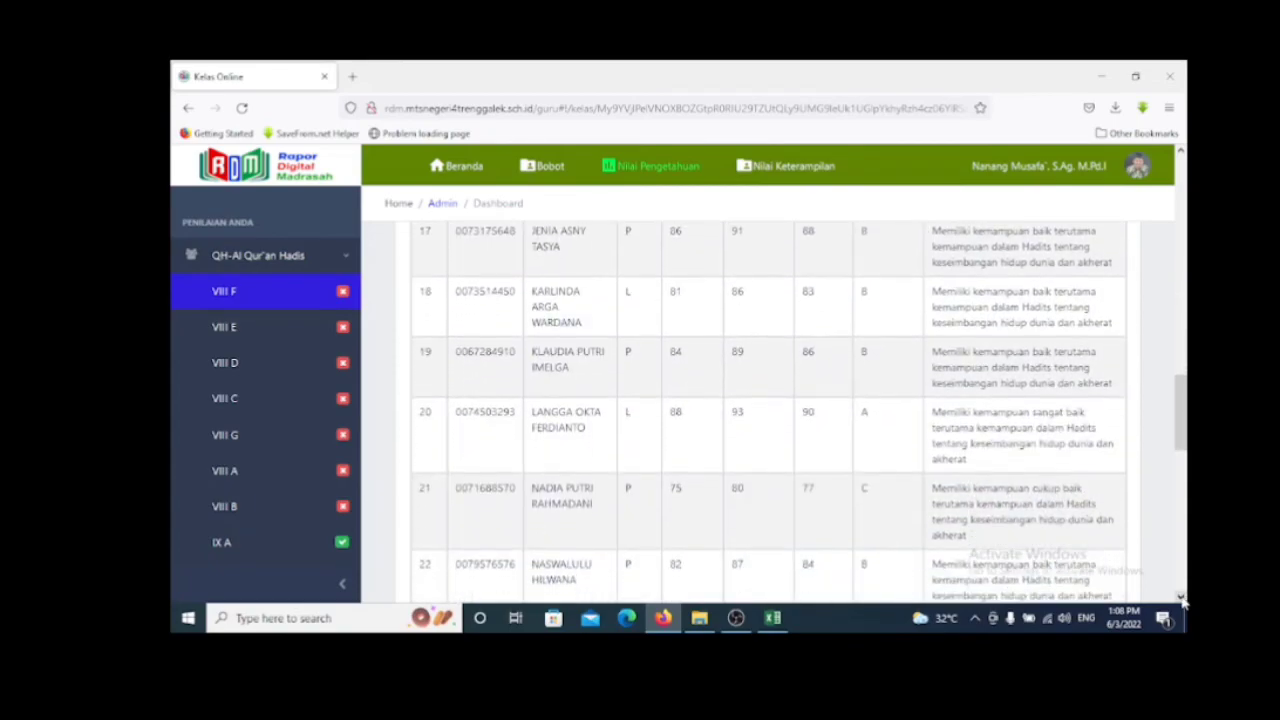
left_click(1181, 598)
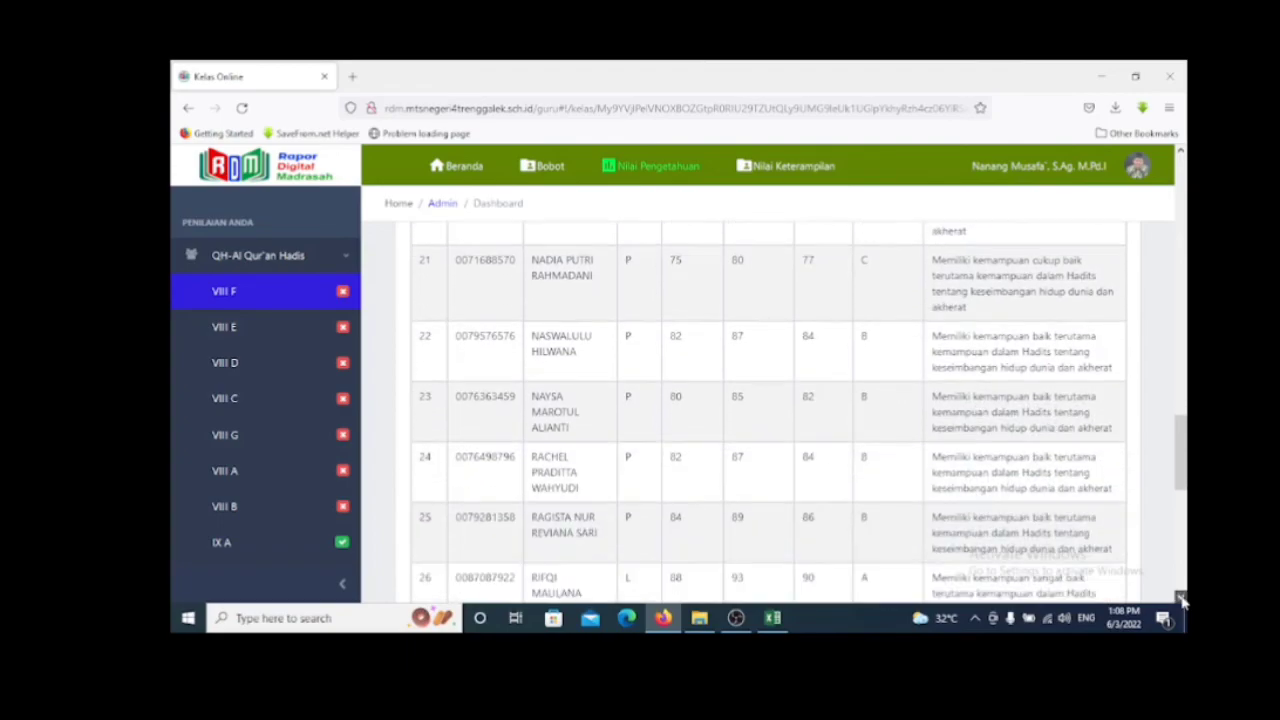
left_click(1181, 598)
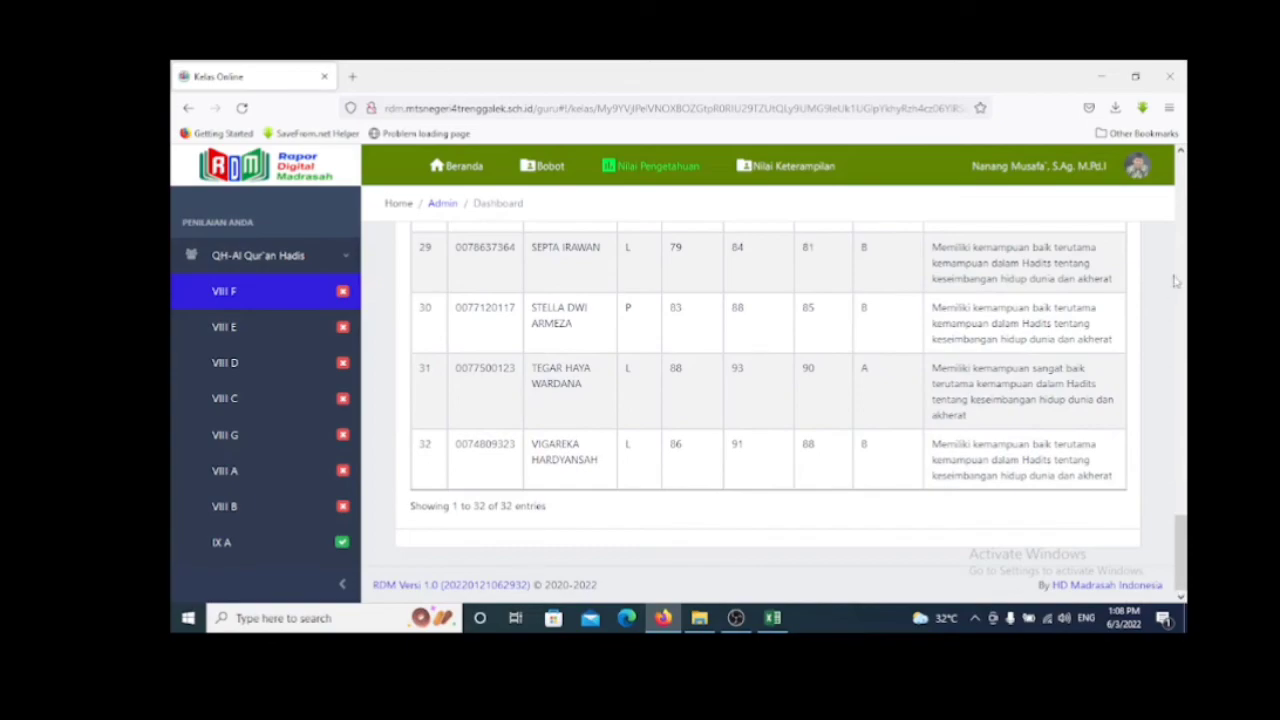
left_click(1185, 173)
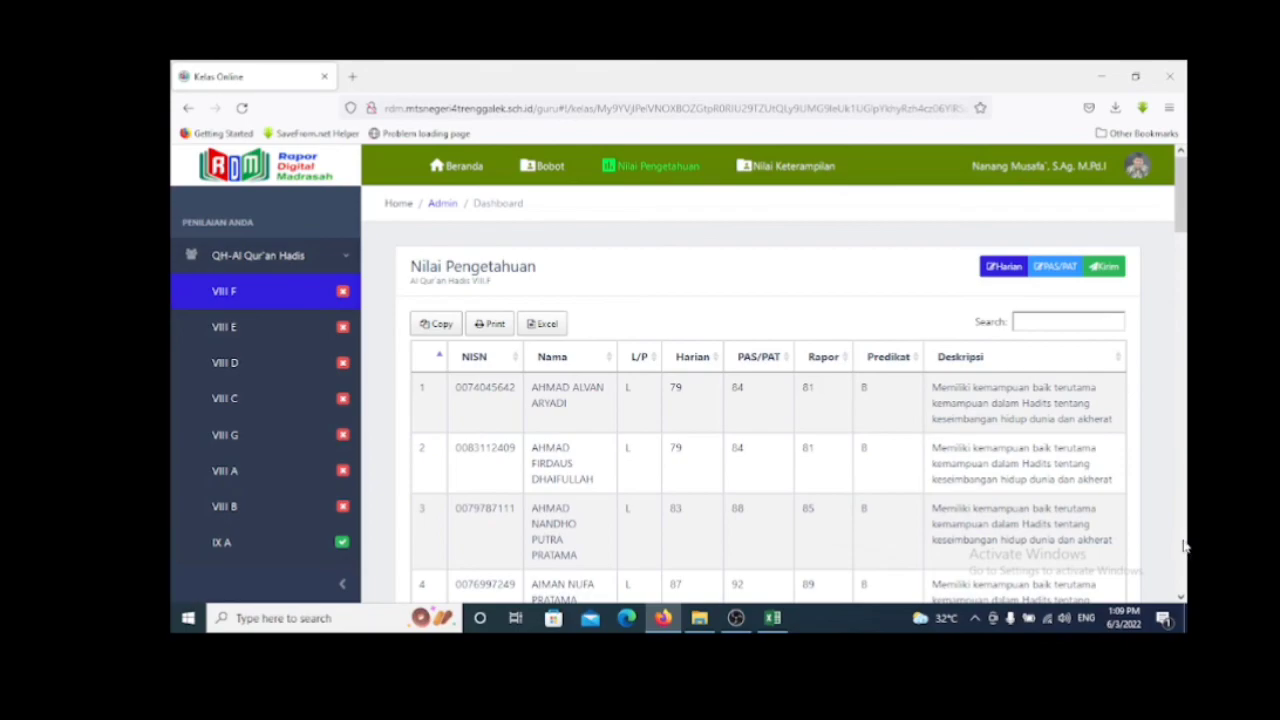
scroll(1182, 556, "down", 15)
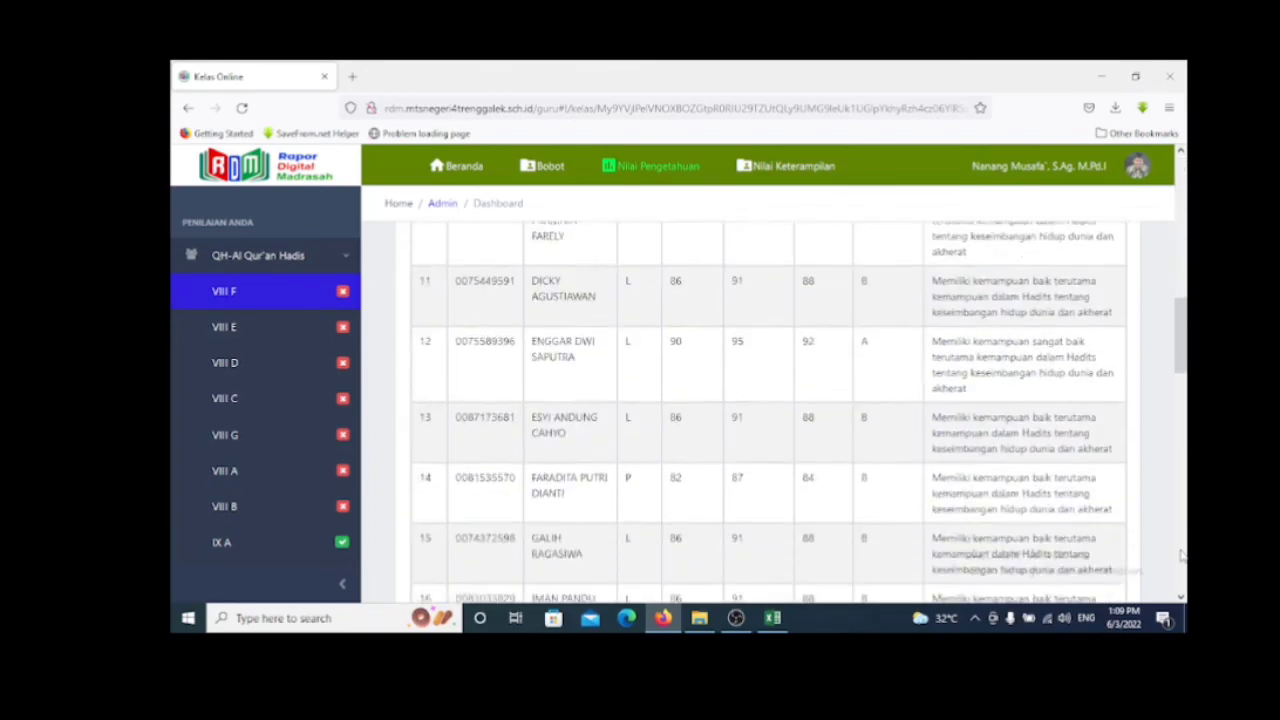
scroll(1182, 572, "down", 3)
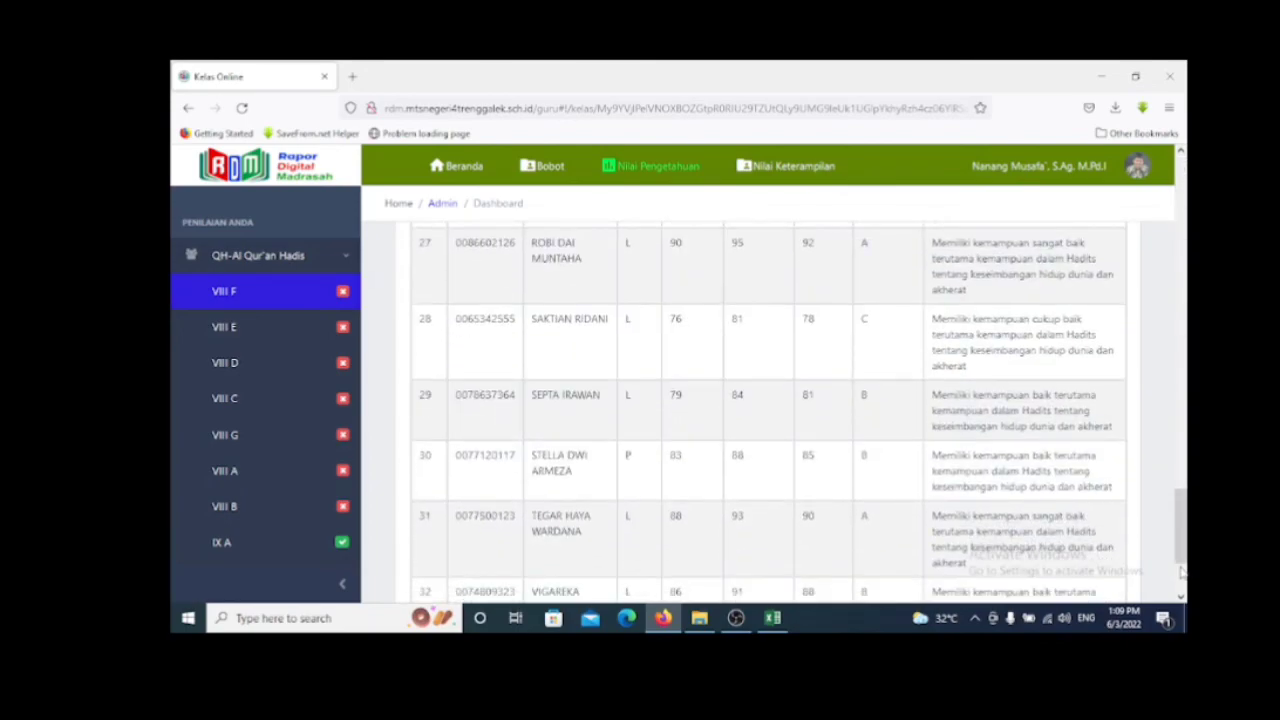
scroll(1182, 593, "down", 3)
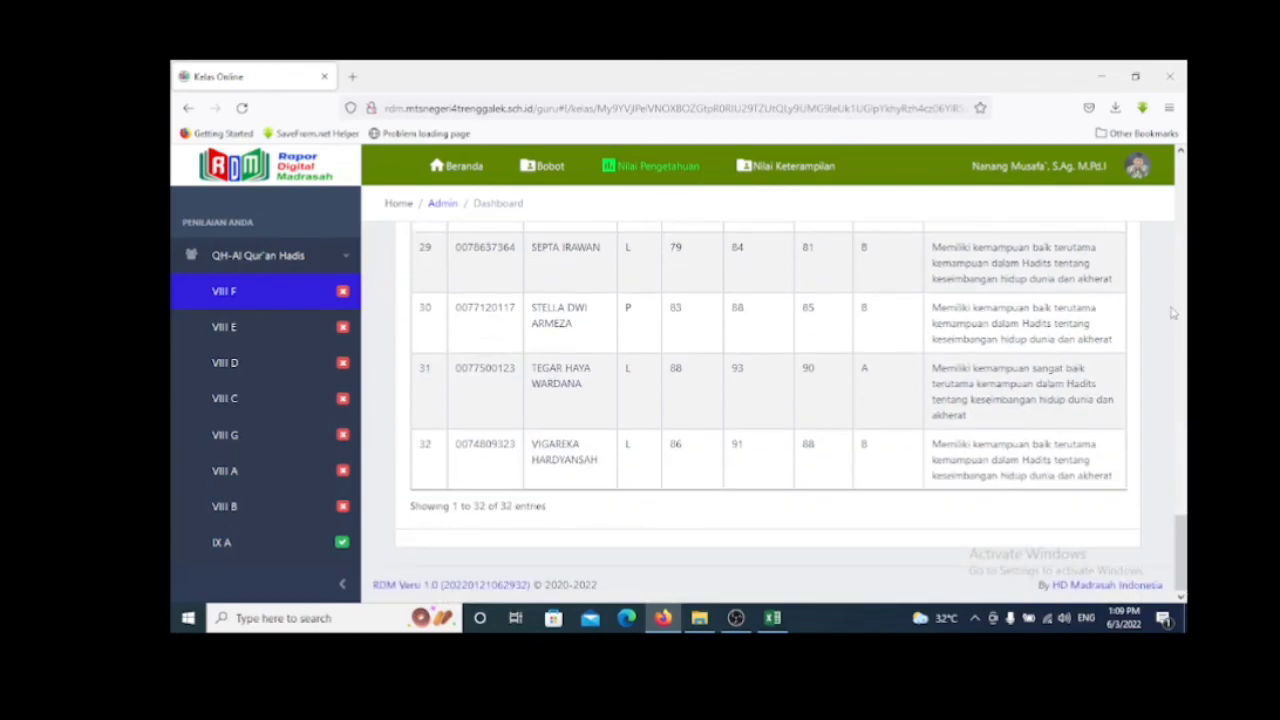
scroll(1182, 168, "up", 10)
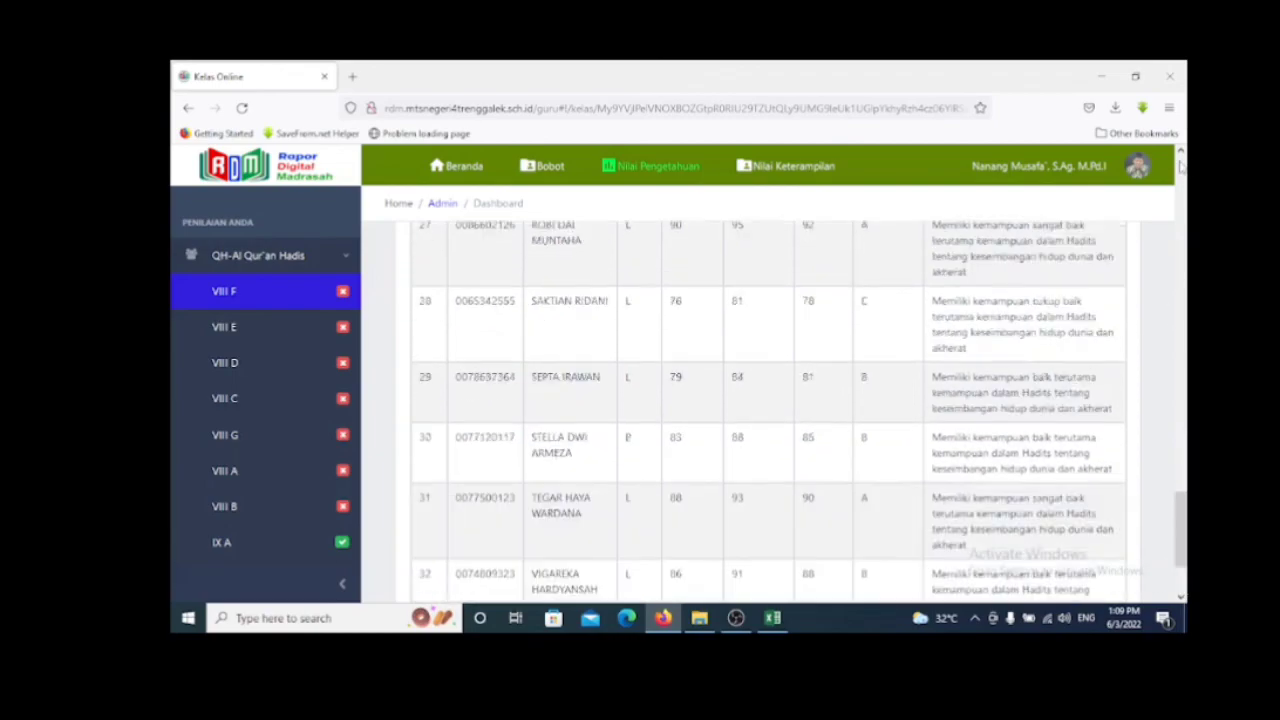
scroll(1182, 168, "up", 5)
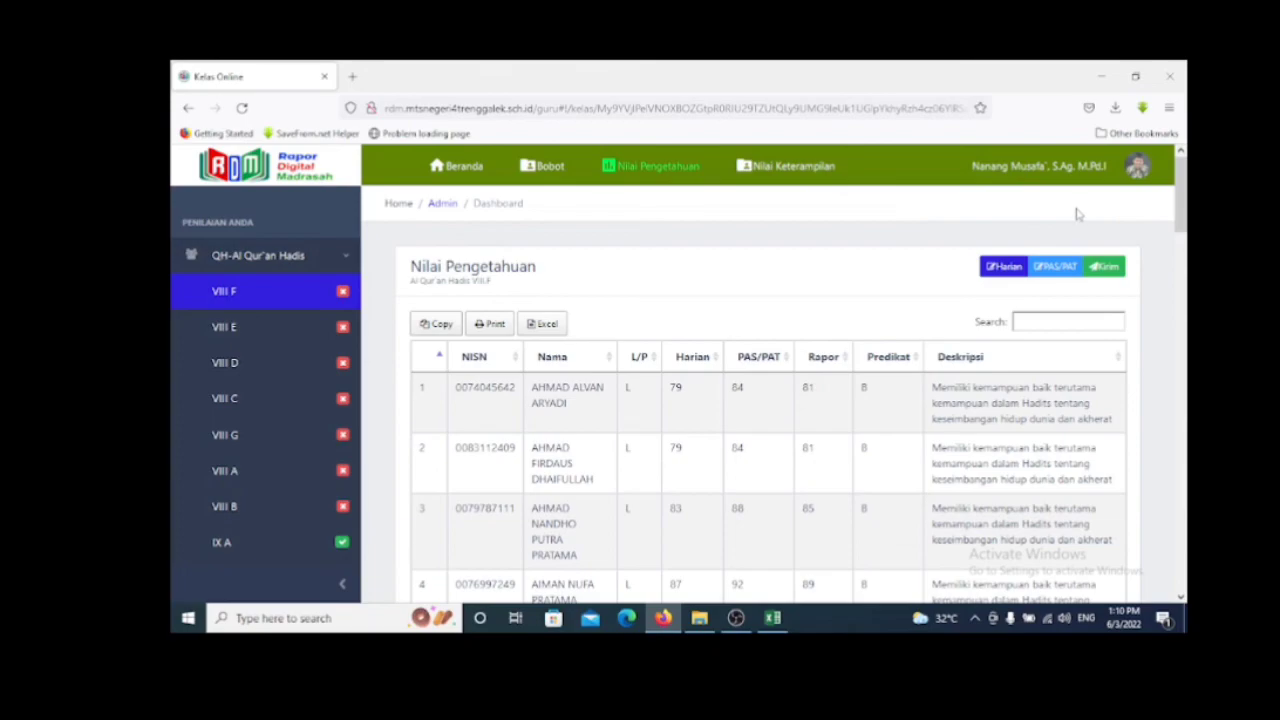
Log out of the teacher account in Rapor Digital Madrasah.
left_click(1139, 172)
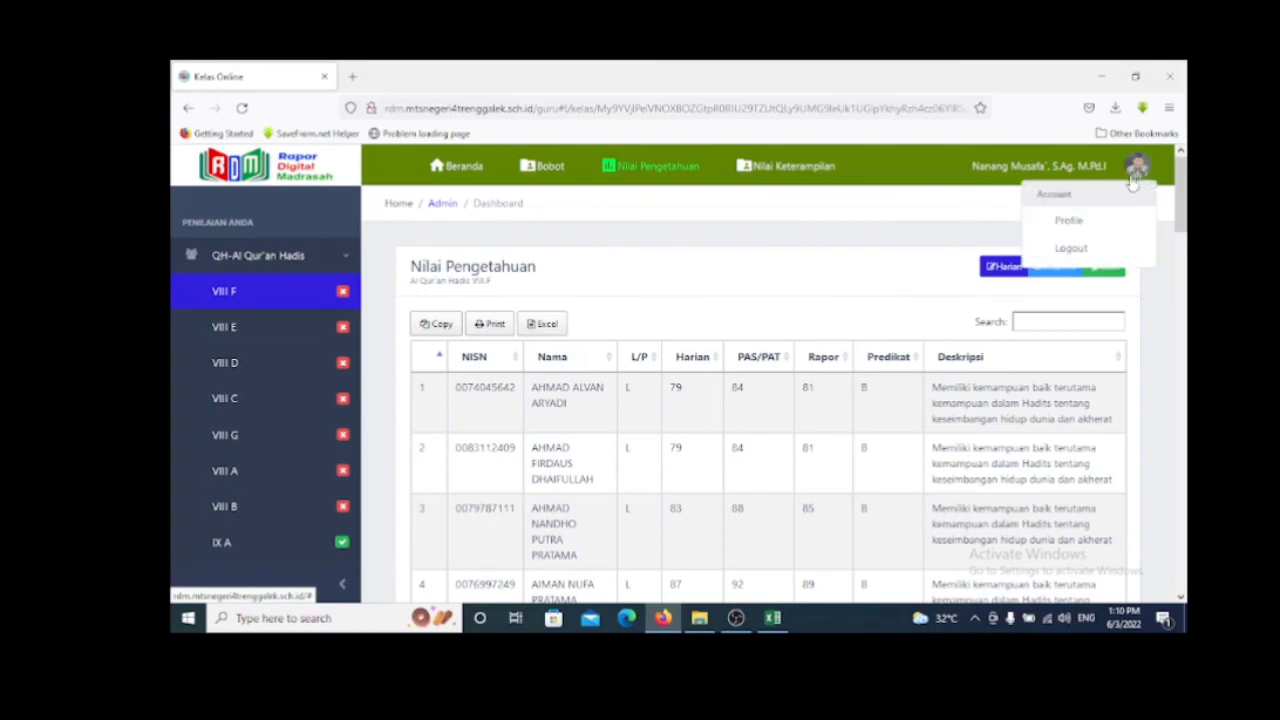
left_click(1073, 257)
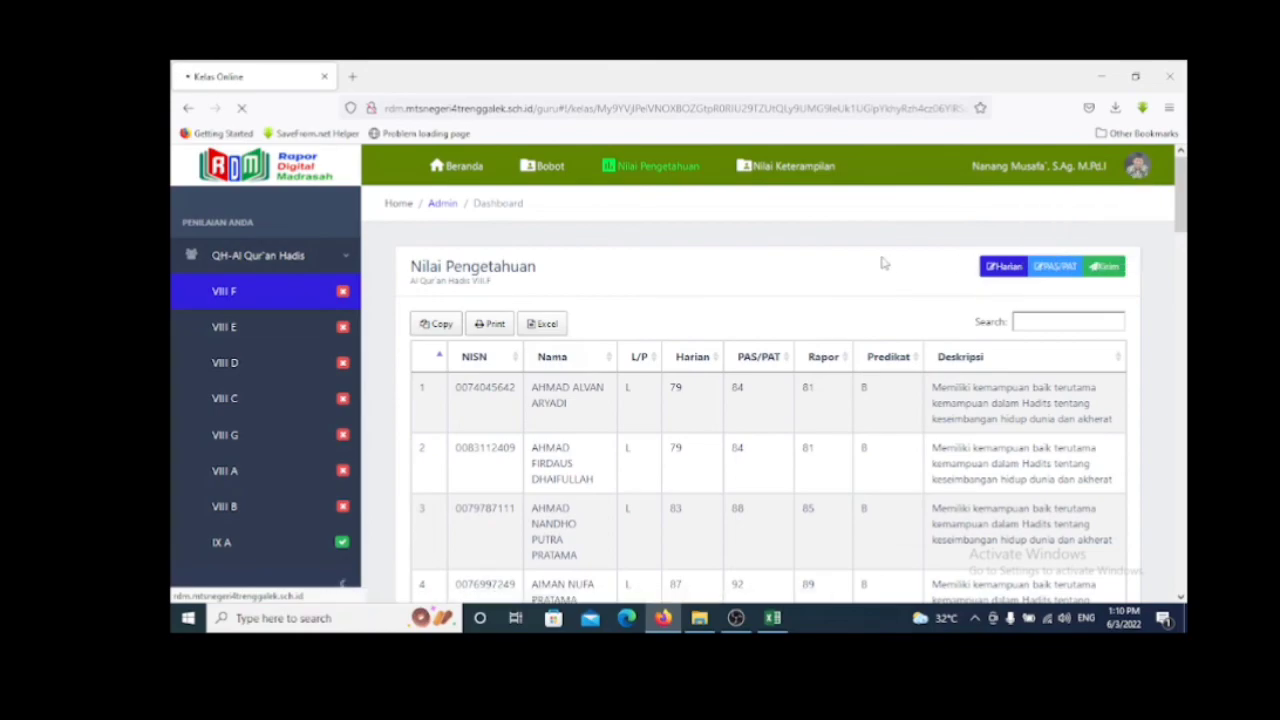